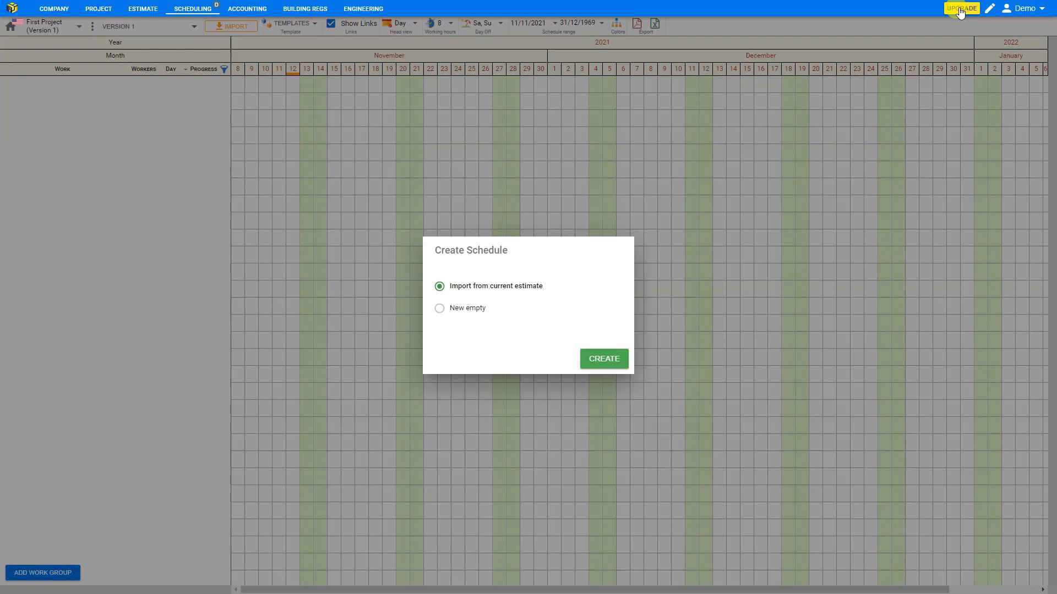
pyautogui.click(1037, 12)
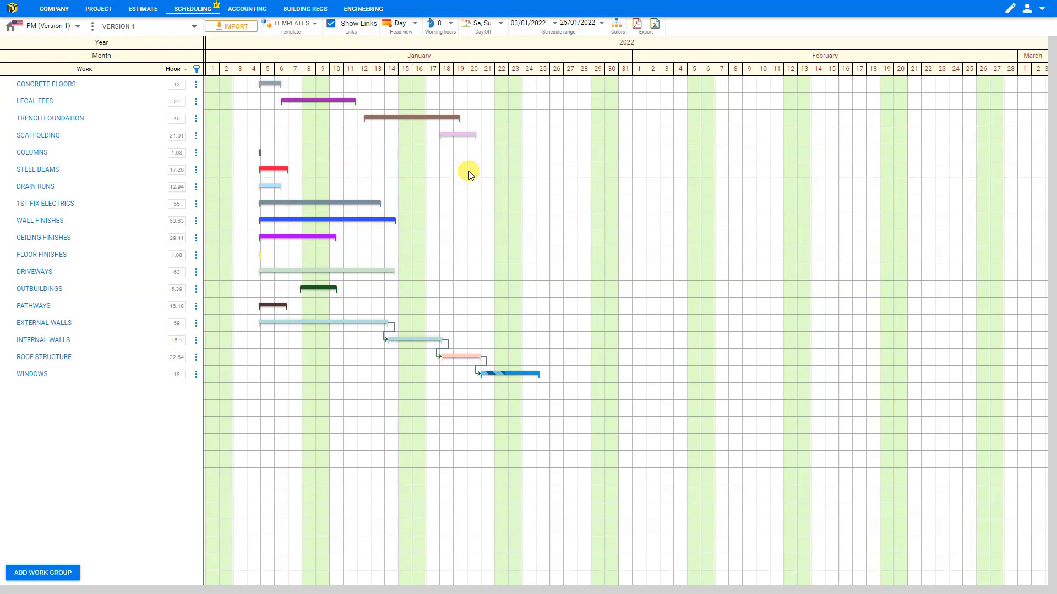
# Step: Check the estimate's import list for which work groups already exist in the schedule, and close it
pyautogui.click(234, 27)
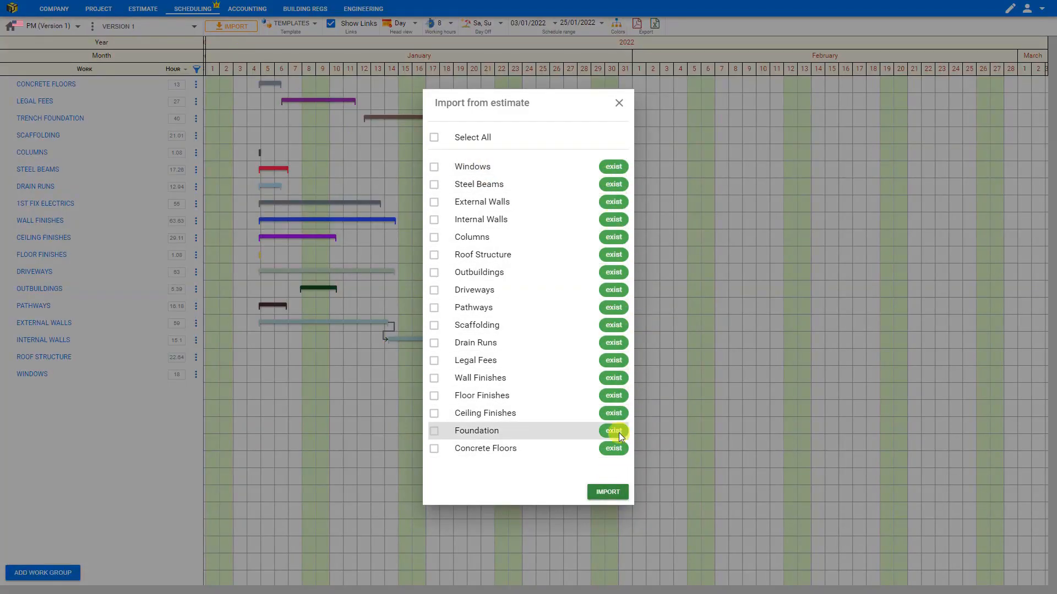
pyautogui.click(618, 102)
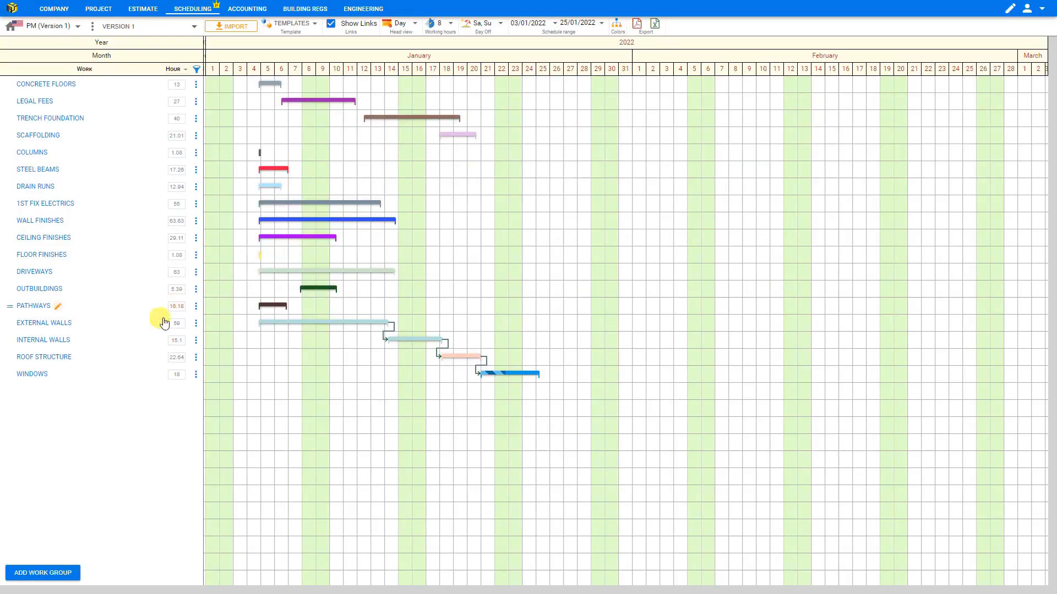
# Step: Remove the Windows work group from the schedule and confirm the deletion
pyautogui.click(196, 376)
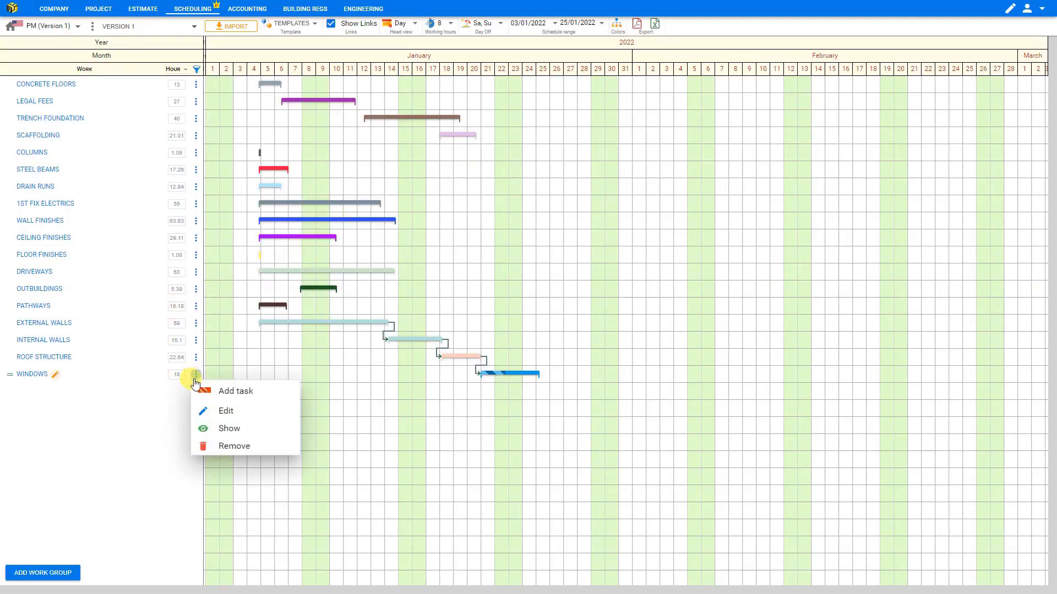
pyautogui.click(226, 447)
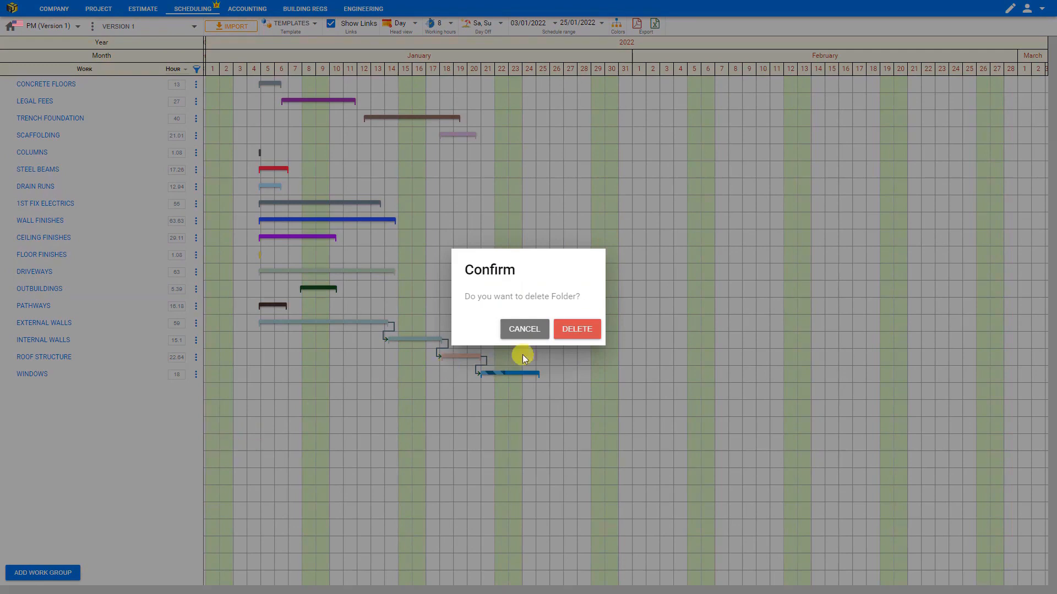
pyautogui.click(567, 330)
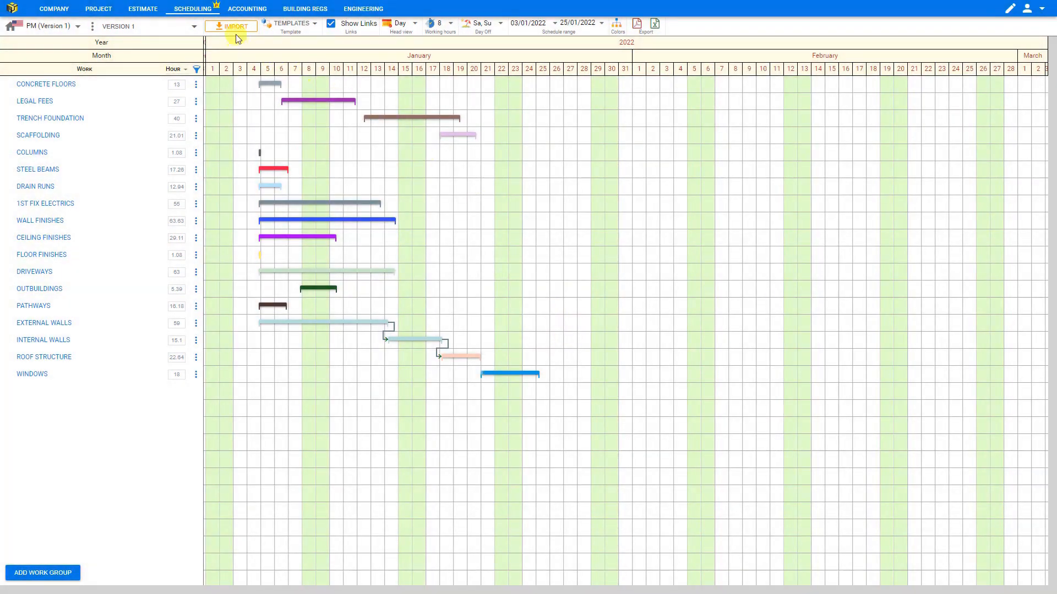
# Step: Import the Windows work group from the estimate into the schedule
pyautogui.click(234, 26)
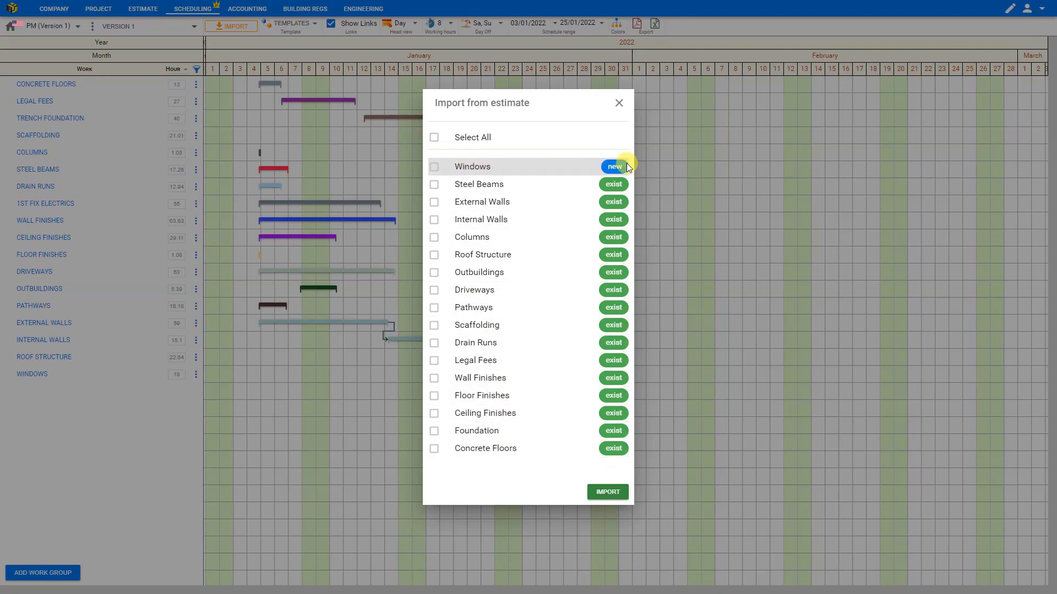
pyautogui.click(435, 173)
pyautogui.click(613, 496)
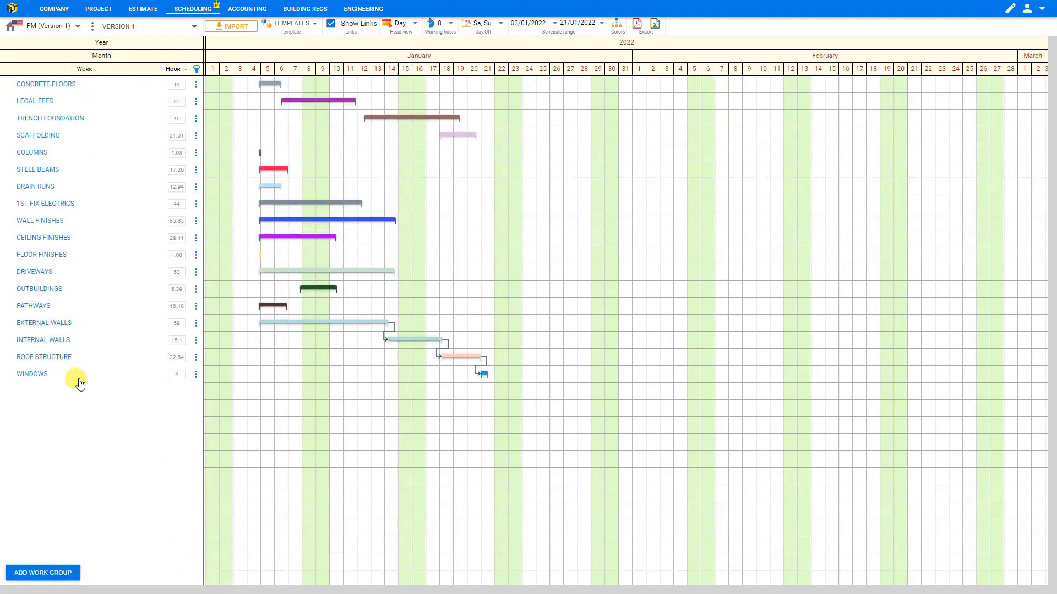
# Step: Apply the Main system template to the project schedule and accept its new links and time offset
pyautogui.click(316, 26)
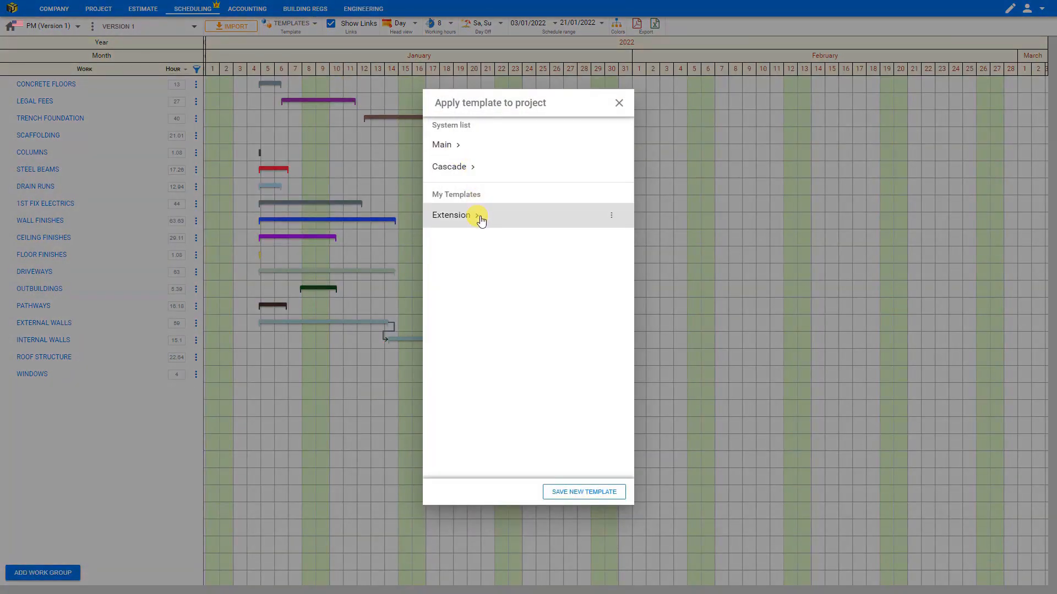
pyautogui.click(459, 148)
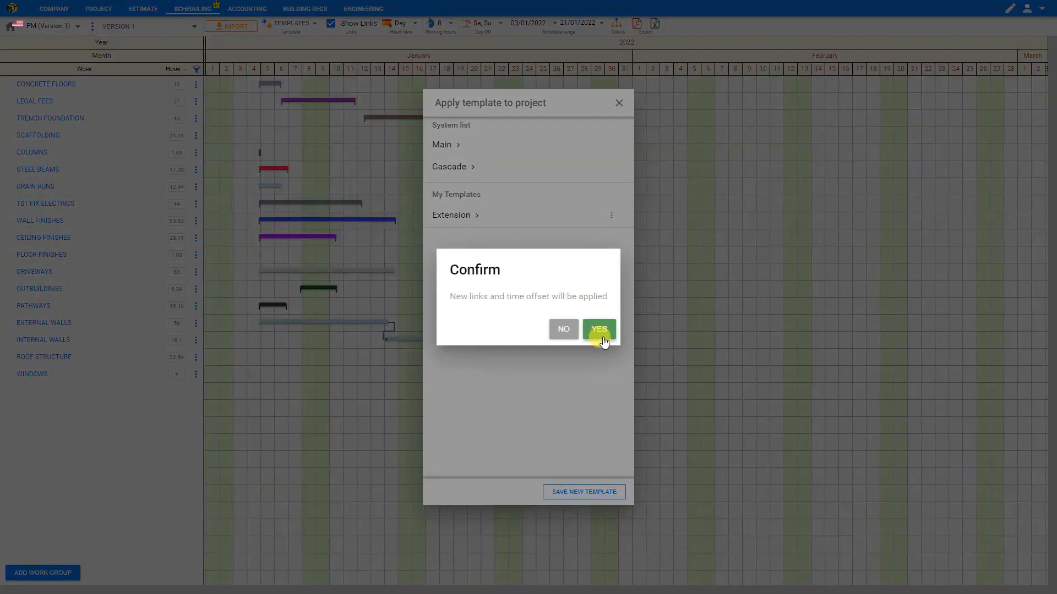
pyautogui.click(600, 331)
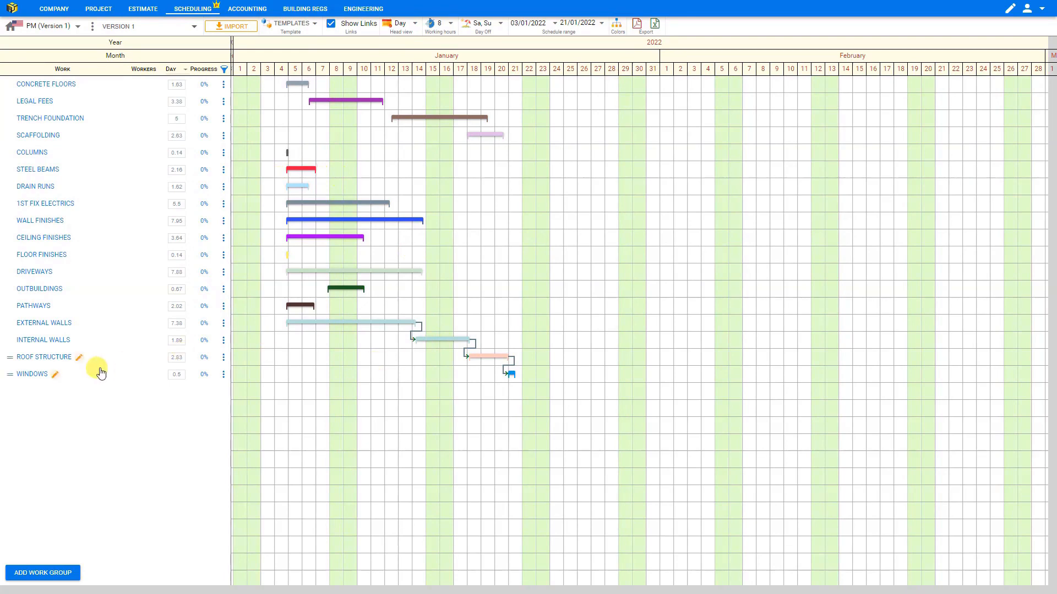
# Step: Apply the Cascade system template to the project and view the resulting sequence of work groups
pyautogui.click(317, 32)
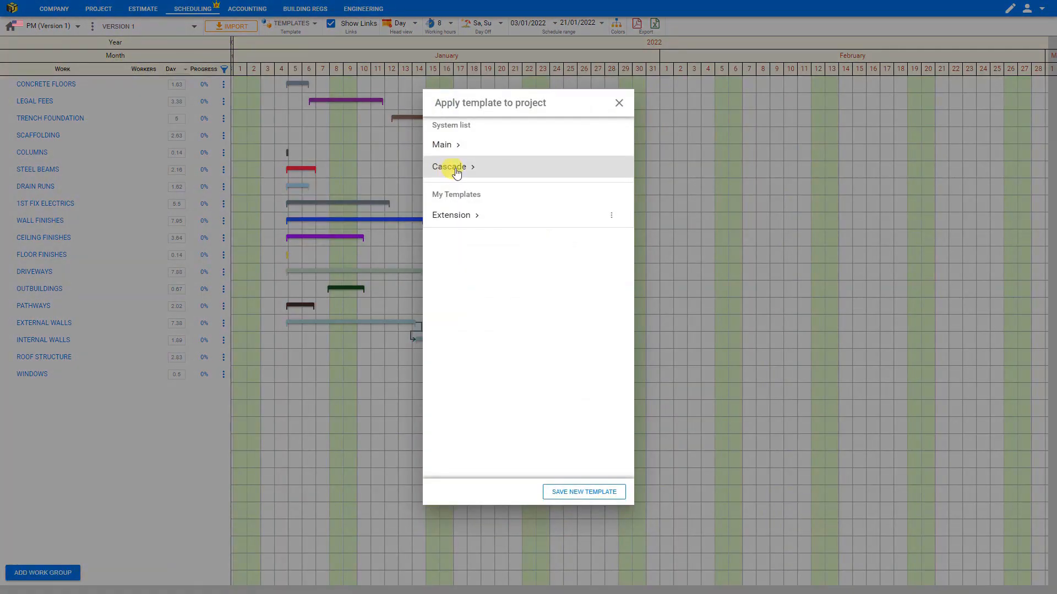
pyautogui.click(456, 168)
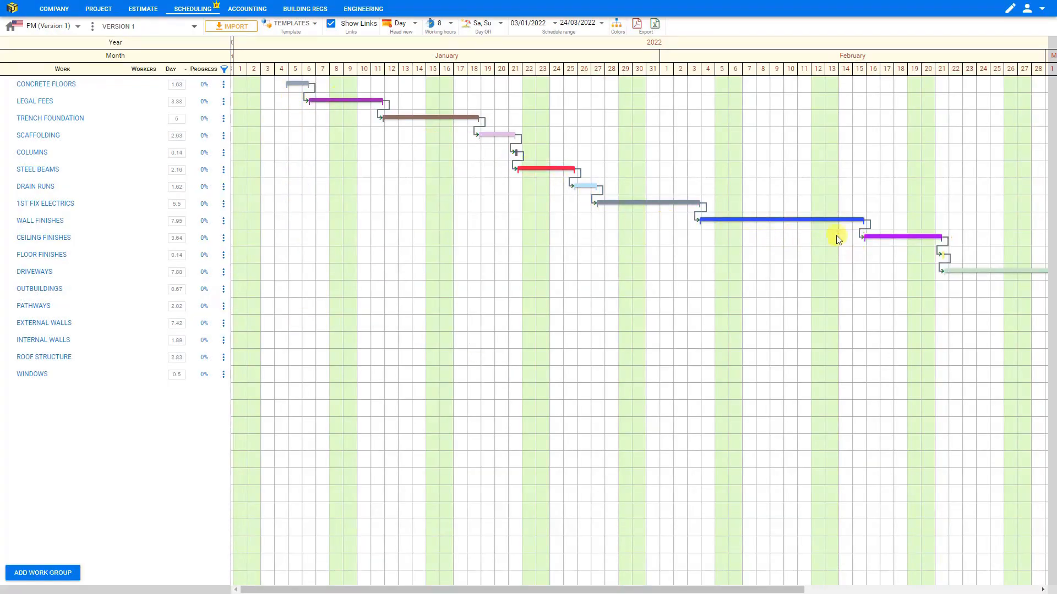
pyautogui.moveTo(790, 590); pyautogui.dragTo(485, 528)
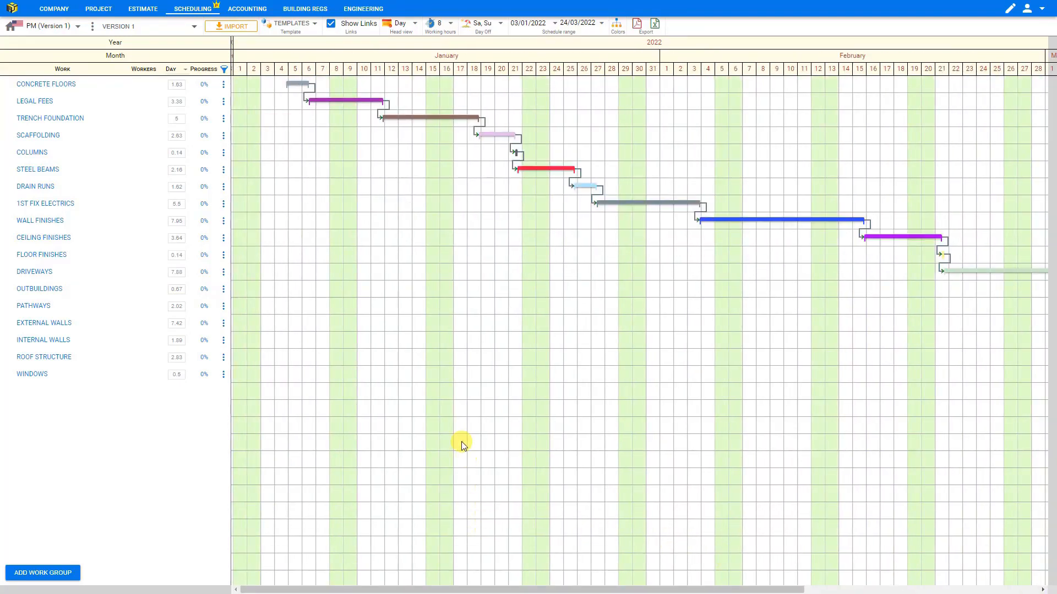
# Step: Apply the custom Extension template to the project schedule and accept its new links and time offset
pyautogui.click(308, 23)
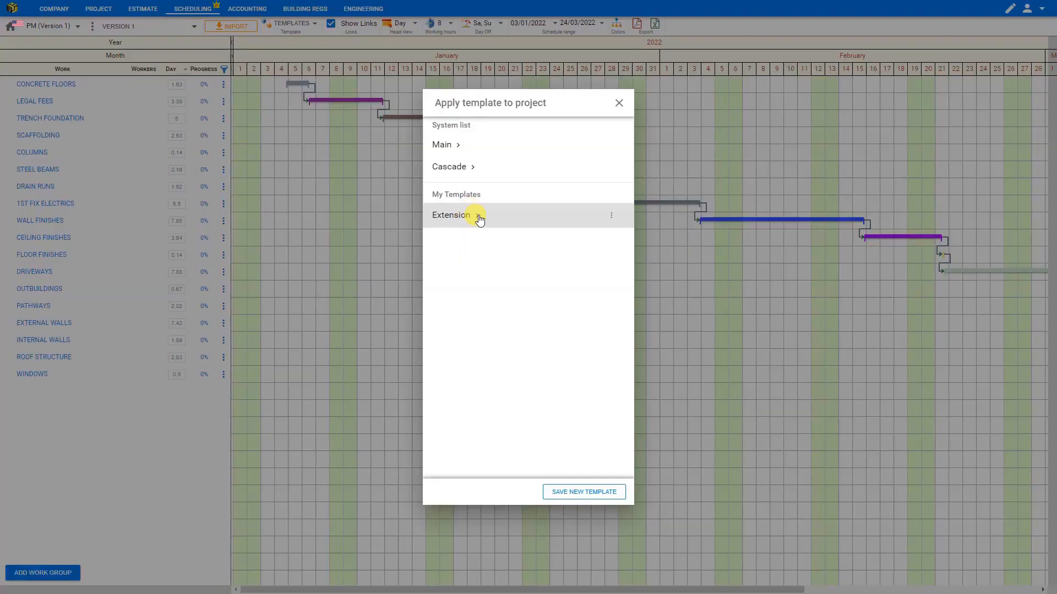
pyautogui.click(471, 218)
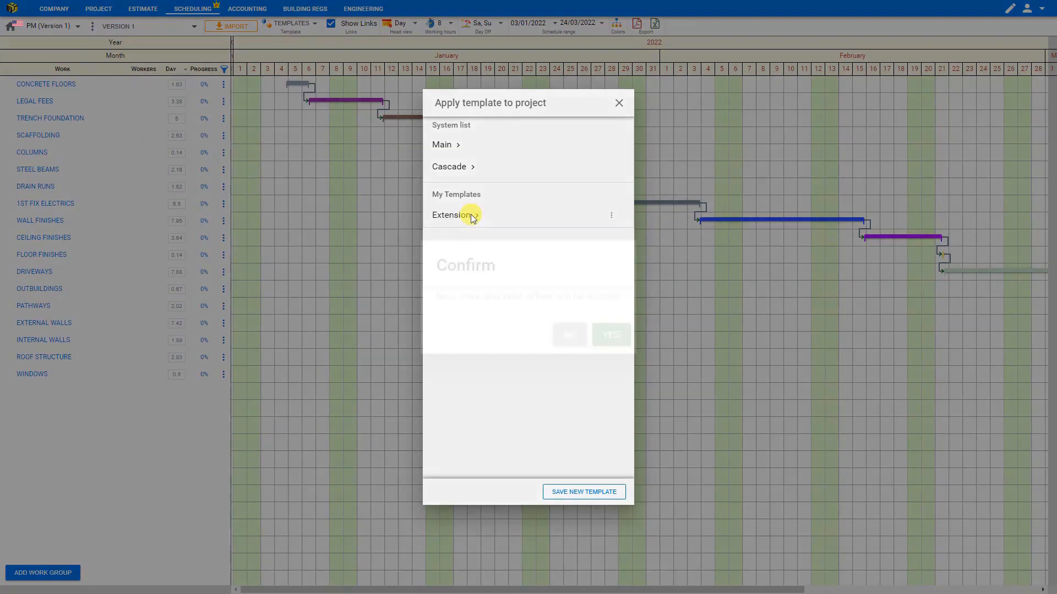
pyautogui.click(599, 329)
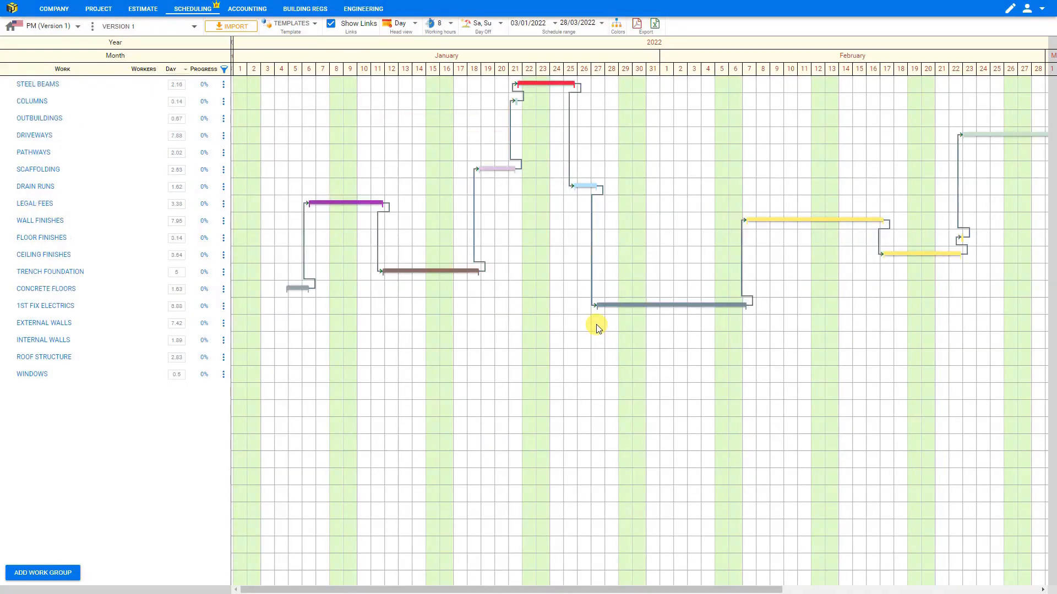
# Step: Save a new schedule template named "Loft Conversion"
pyautogui.click(316, 28)
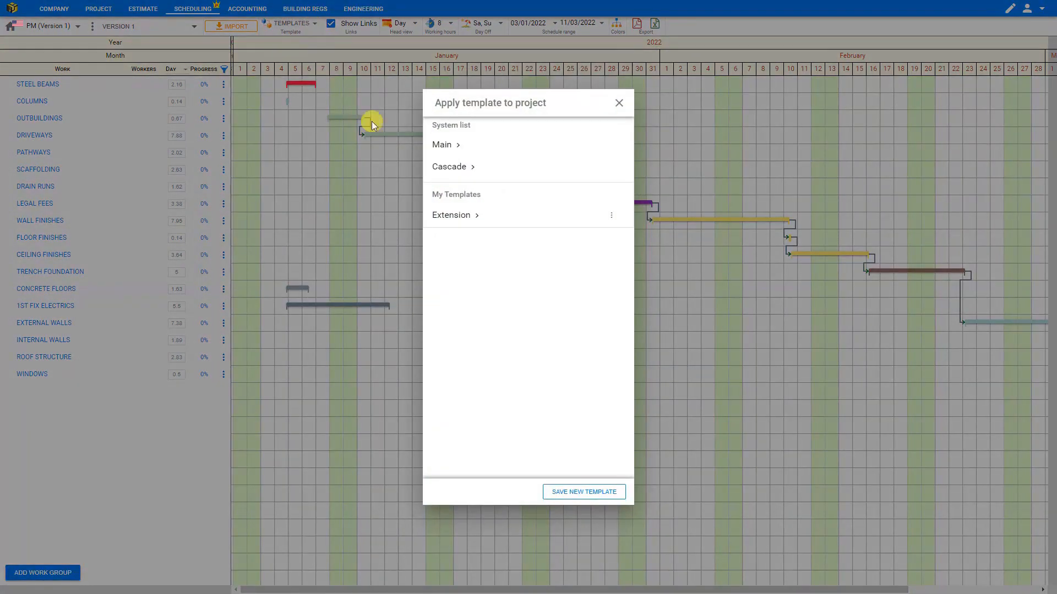
pyautogui.click(598, 491)
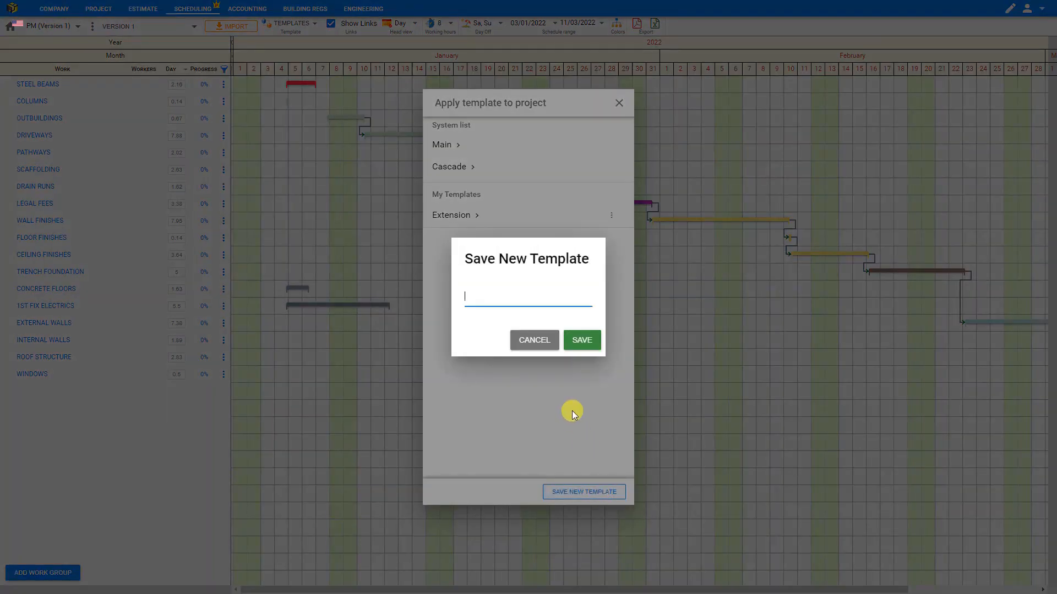
pyautogui.write('Loft Conversion')
pyautogui.click(581, 340)
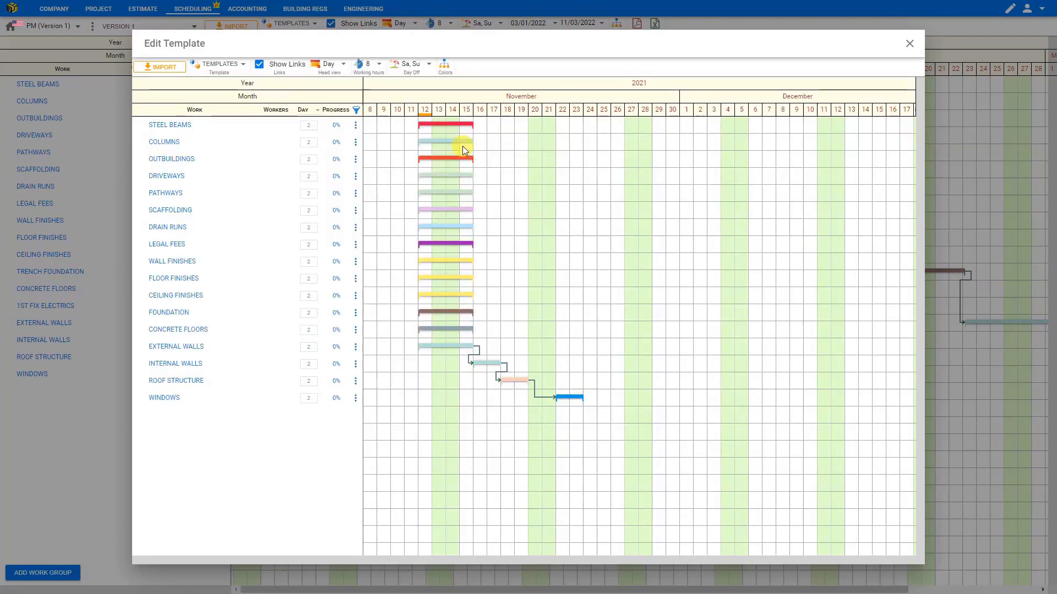
# Step: Move the template's Columns bar to start about 16 November and its Outbuildings bar to start about 19 November
pyautogui.moveTo(440, 126)
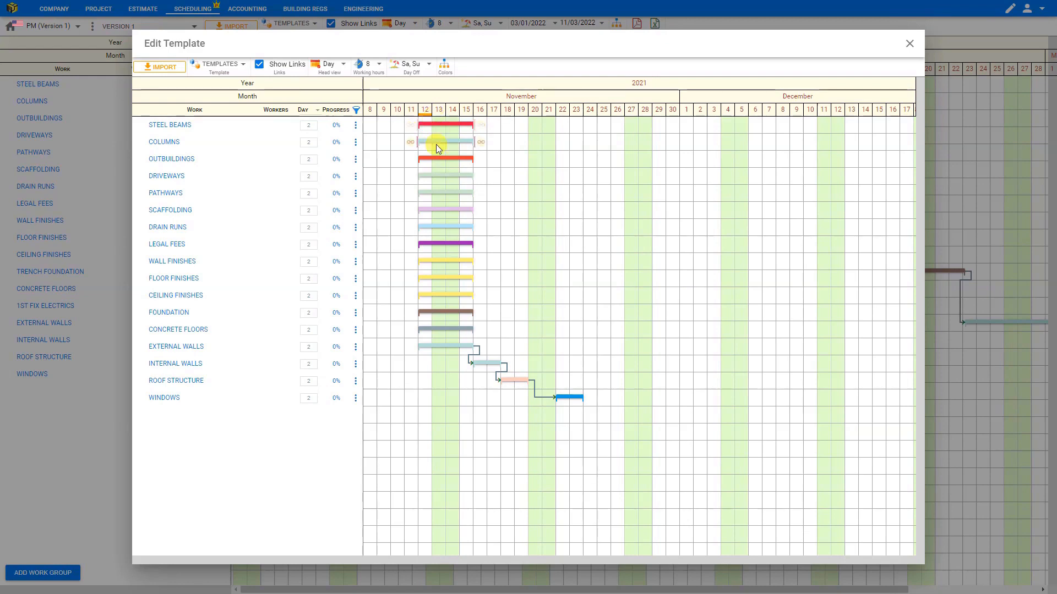
pyautogui.moveTo(439, 143); pyautogui.dragTo(539, 174)
pyautogui.moveTo(443, 158)
# Step: Link Steel Beams to Columns, Columns to Outbuildings and the start of Outbuildings to the start of Driveways, and close the template editor
pyautogui.moveTo(481, 127)
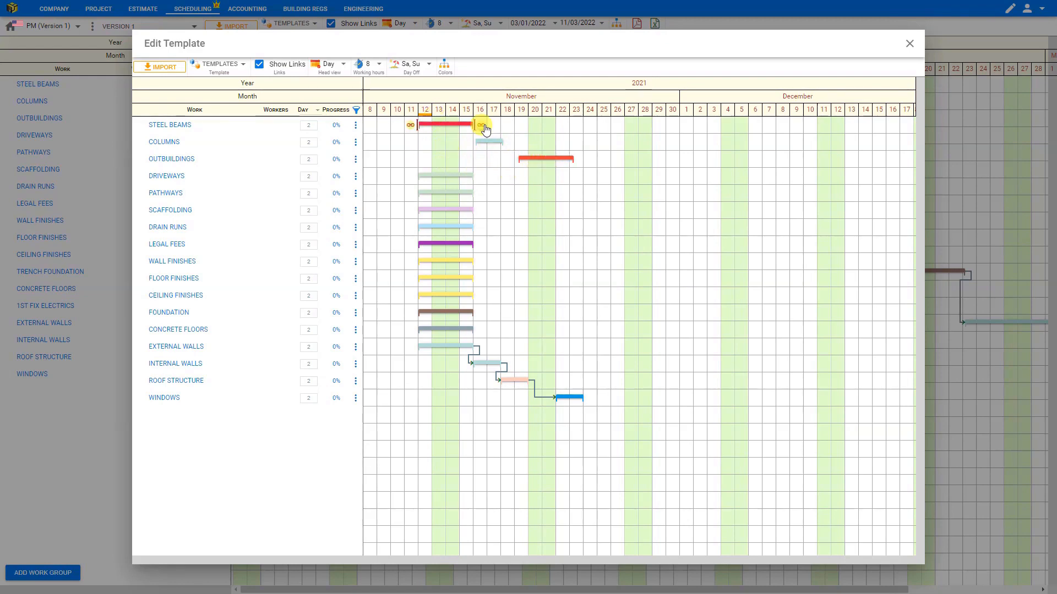
pyautogui.moveTo(482, 125); pyautogui.dragTo(475, 142)
pyautogui.moveTo(480, 126)
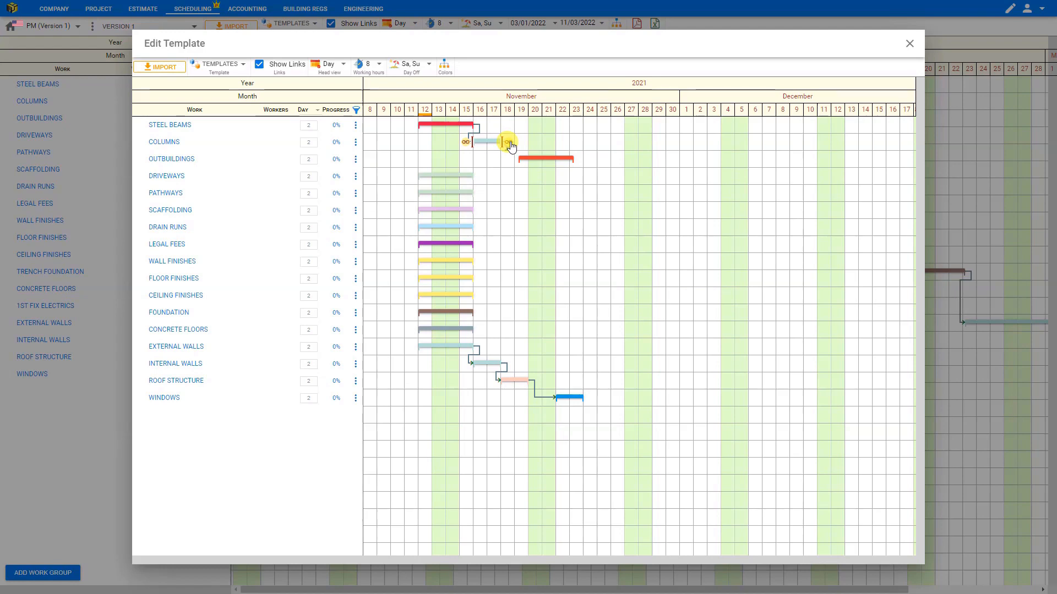
pyautogui.moveTo(509, 142); pyautogui.dragTo(510, 159)
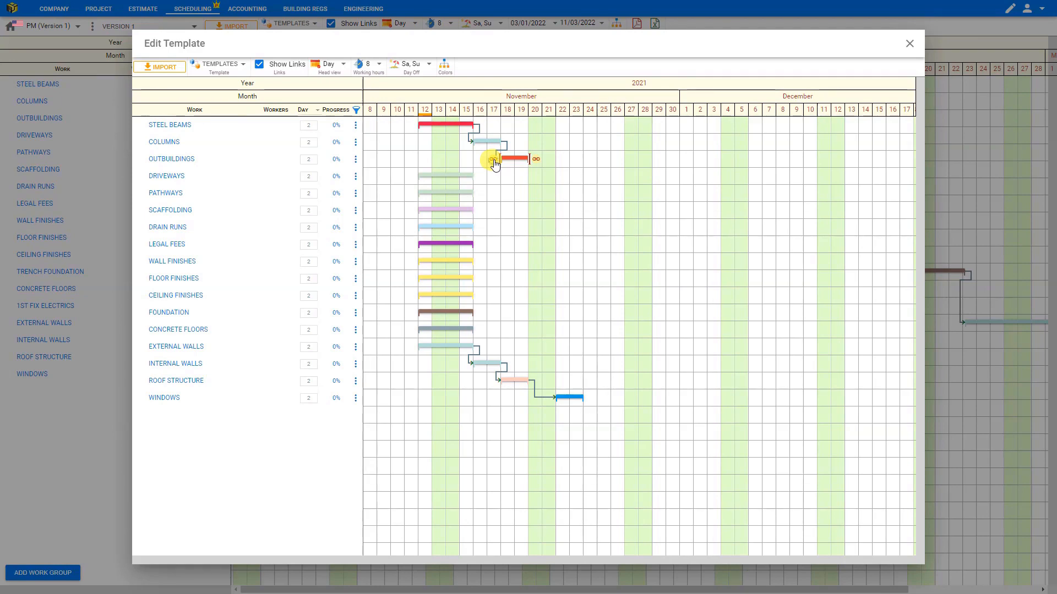
pyautogui.moveTo(493, 161)
pyautogui.mouseDown()
pyautogui.moveTo(427, 163)
pyautogui.moveTo(415, 180)
pyautogui.mouseUp()
pyautogui.click(909, 44)
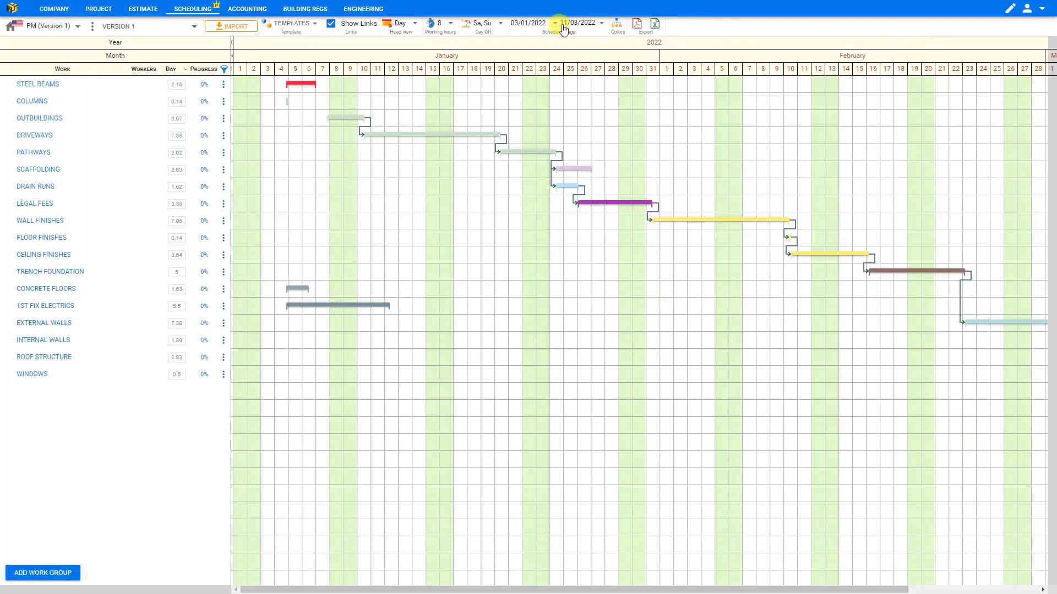
# Step: Apply the custom Loft Conversion template to the project schedule and accept its new links and time offset
pyautogui.click(310, 26)
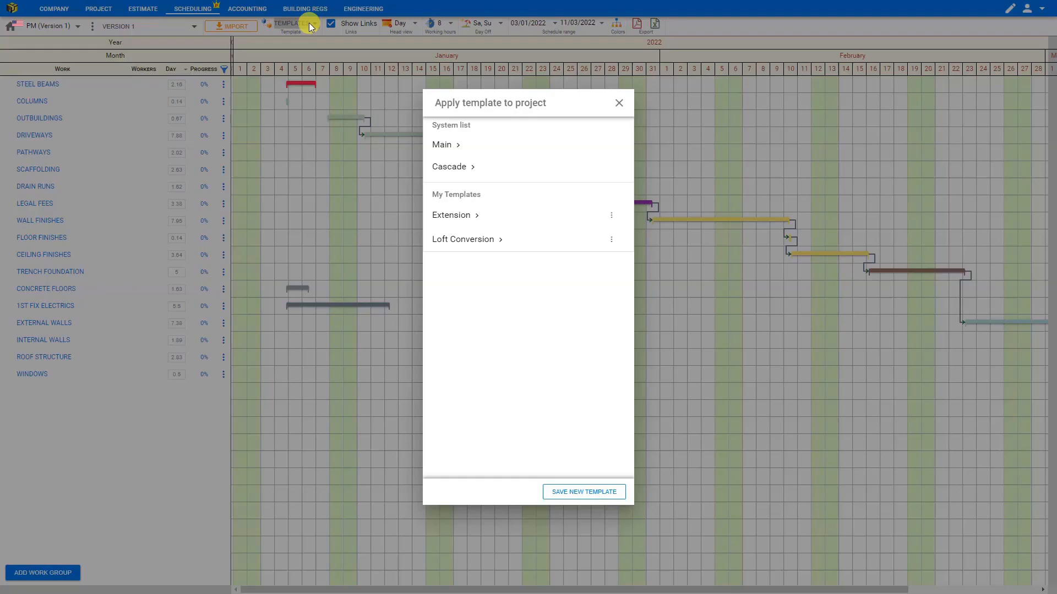
pyautogui.click(462, 240)
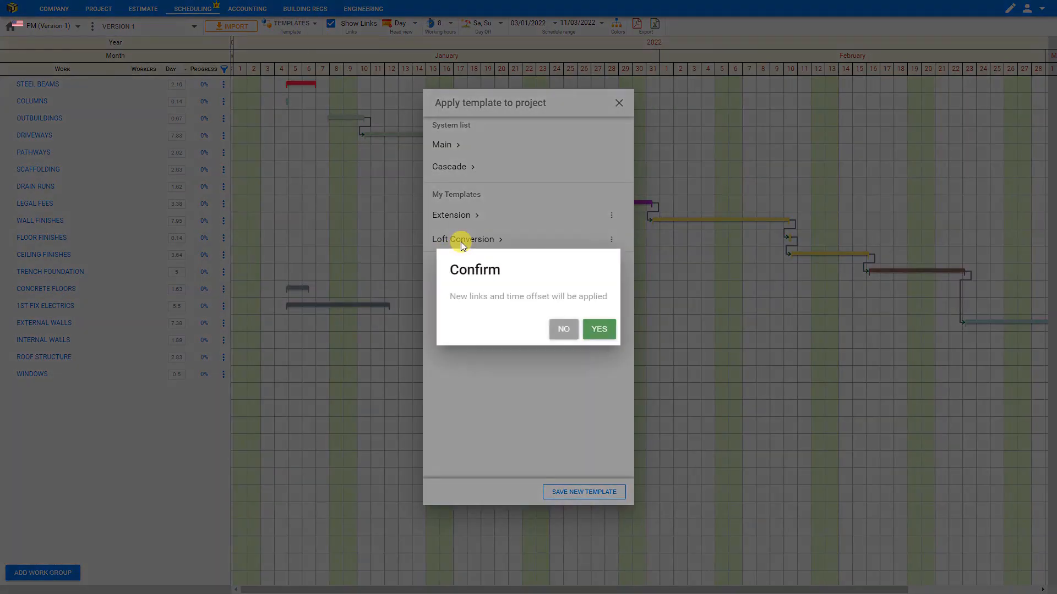
pyautogui.click(600, 330)
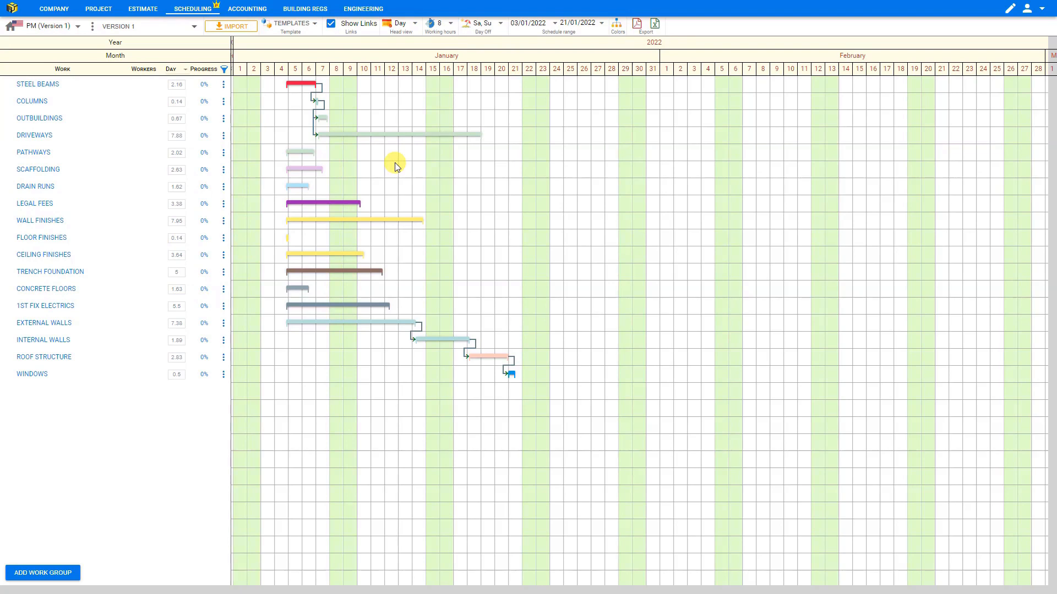
# Step: Apply the Cascade system template to the schedule so that the work groups follow one another
pyautogui.click(317, 26)
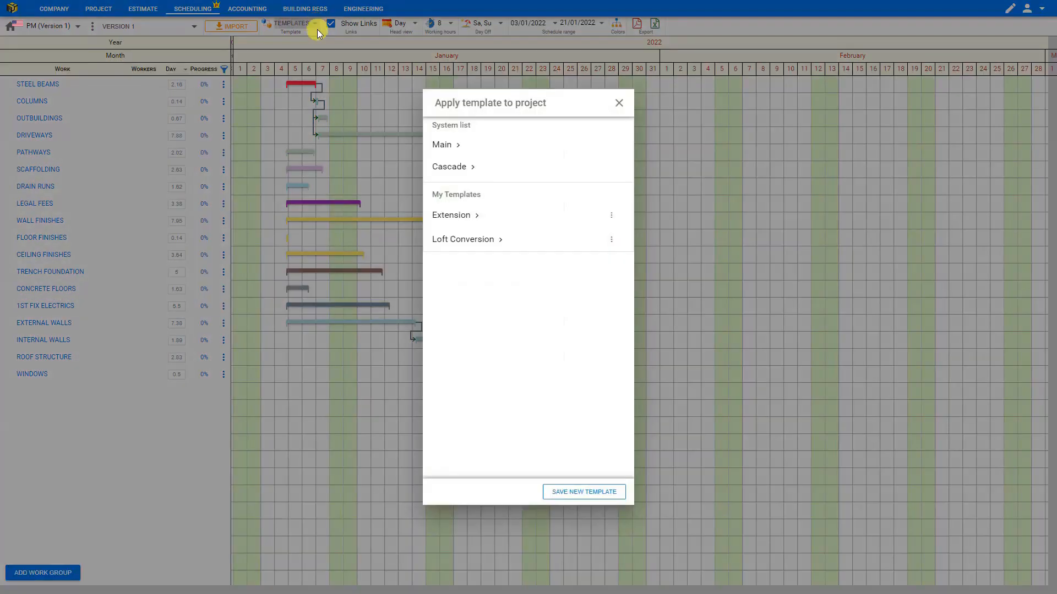
pyautogui.click(474, 167)
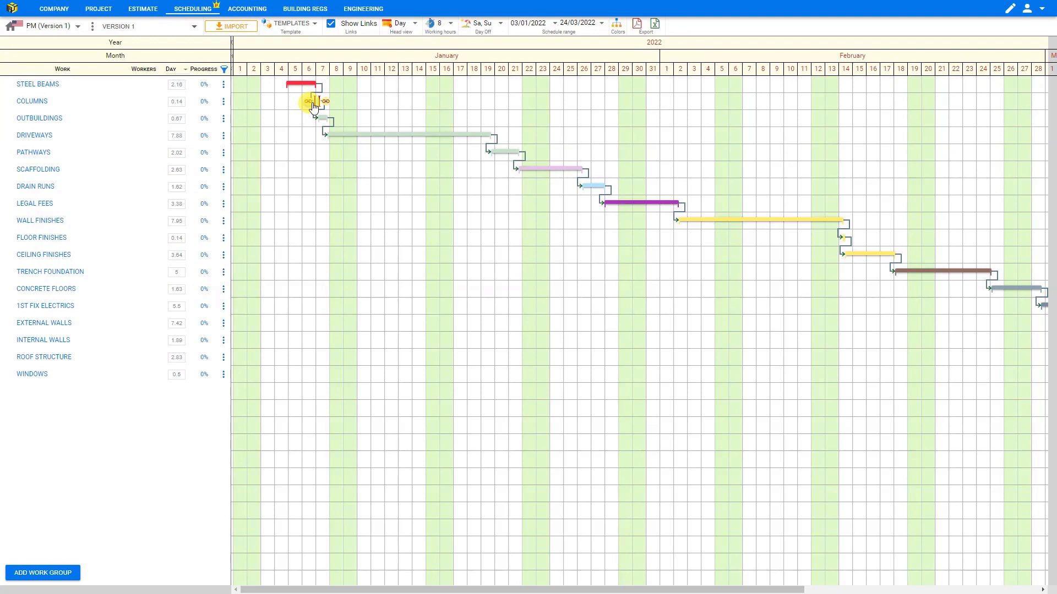
# Step: Toggle the dependency links on the Gantt chart off and on, leaving them shown
pyautogui.click(330, 27)
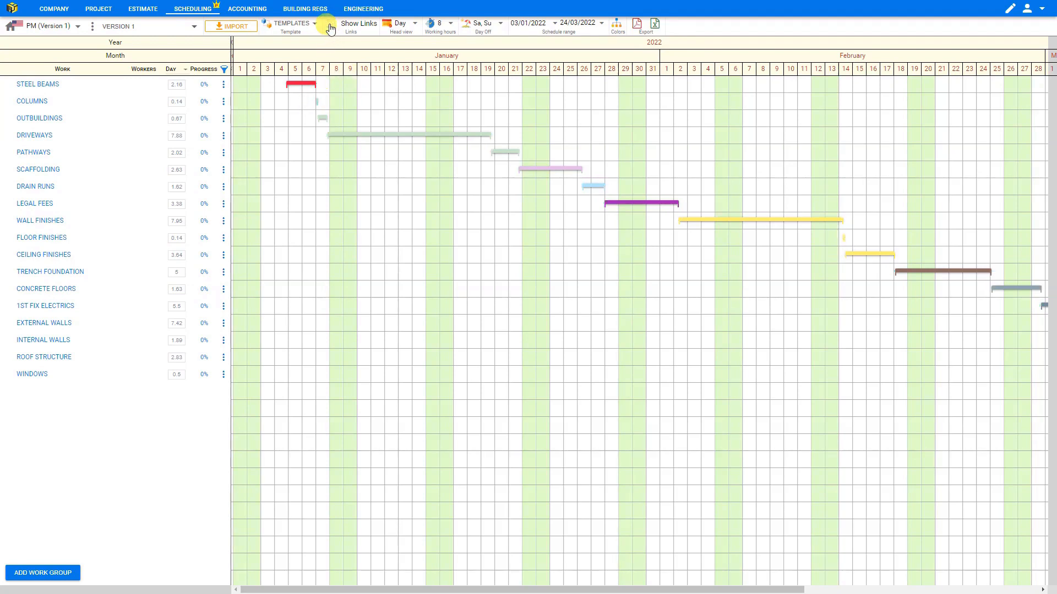
pyautogui.click(330, 26)
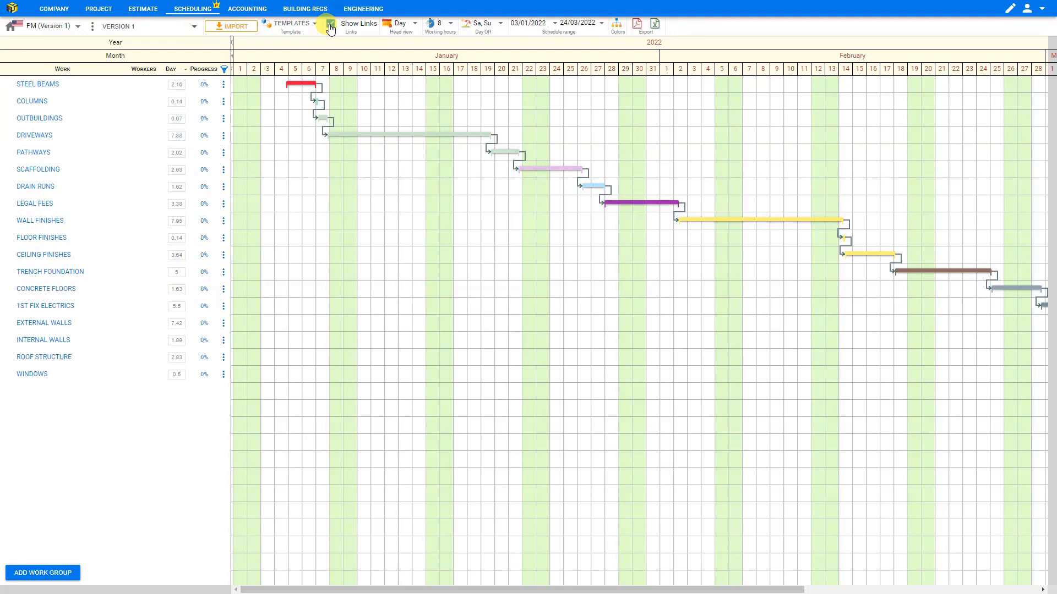
pyautogui.click(330, 27)
pyautogui.click(330, 25)
# Step: Switch the Gantt chart's time scale to Week, and on to Month
pyautogui.click(415, 26)
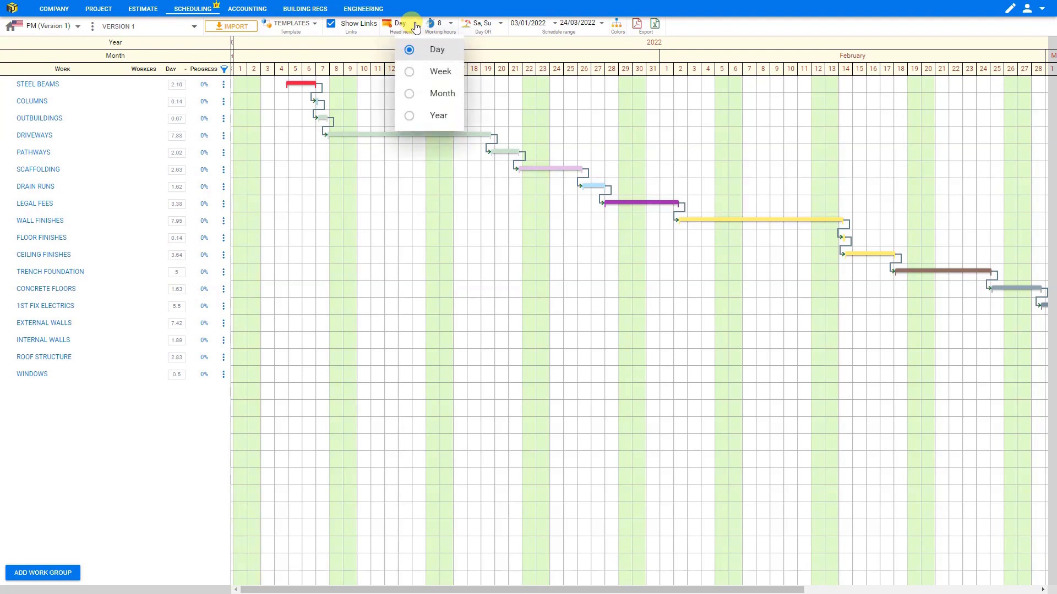
pyautogui.click(441, 72)
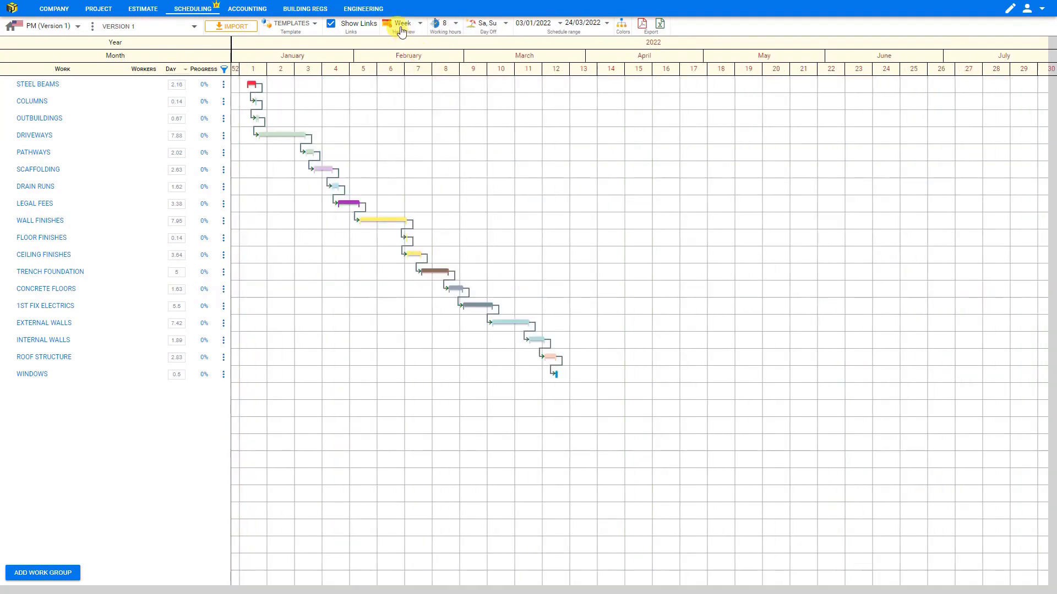
pyautogui.click(401, 32)
pyautogui.click(429, 92)
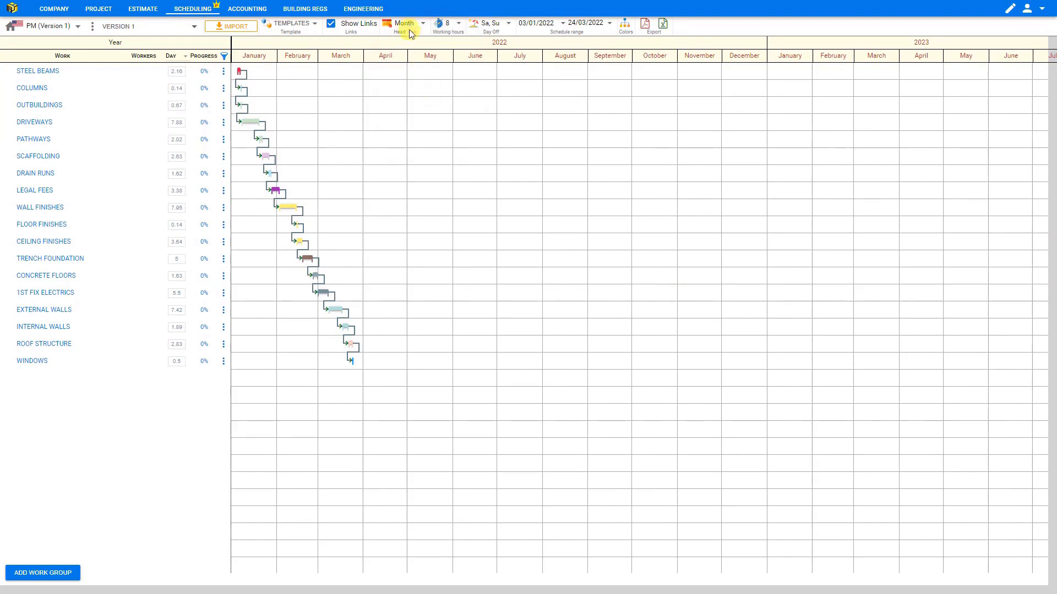
# Step: Switch the Gantt chart's time scale to Year, and back to Day
pyautogui.click(410, 32)
pyautogui.click(435, 117)
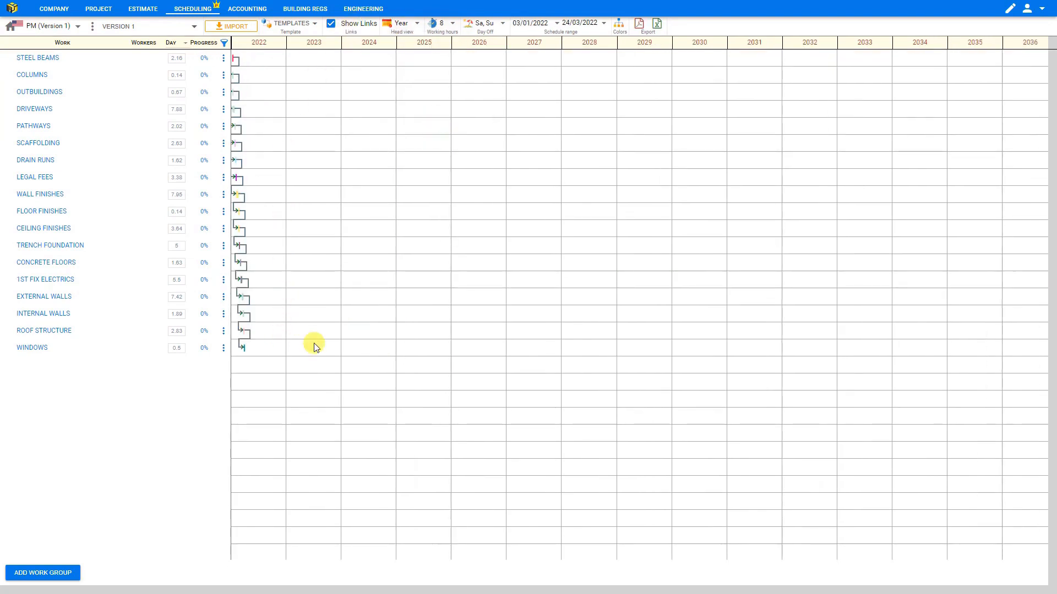
pyautogui.click(411, 26)
pyautogui.click(416, 48)
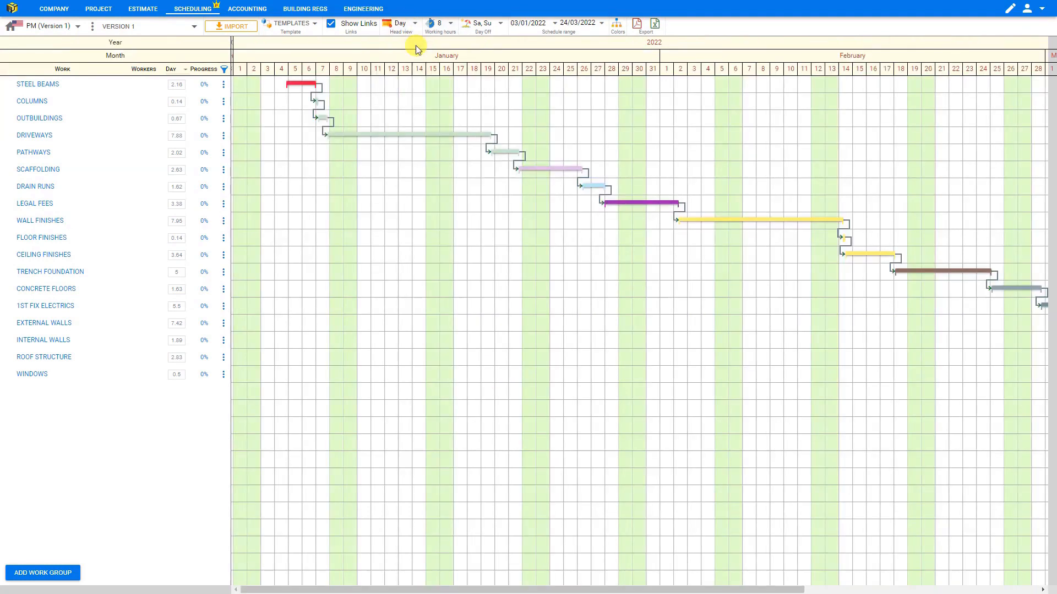
# Step: Set the schedule's working hours to 14 per day, and return them to 8
pyautogui.click(452, 26)
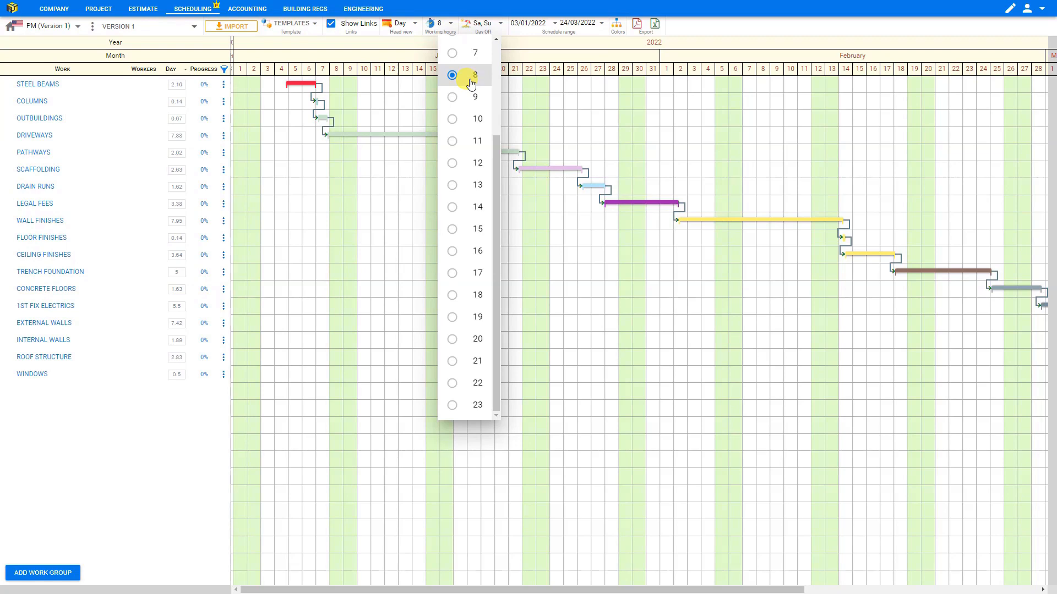
pyautogui.click(453, 209)
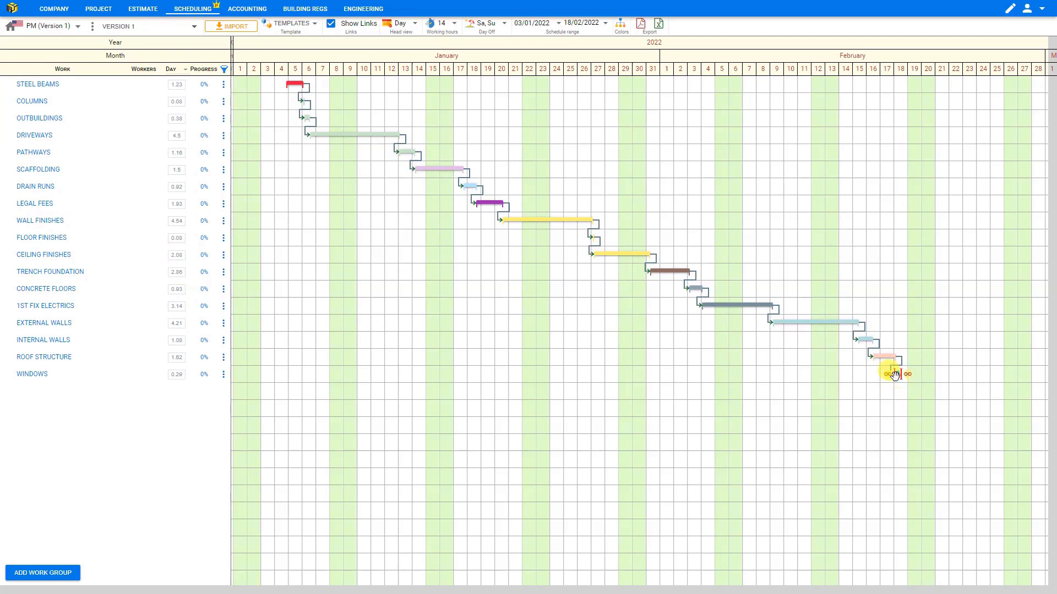
pyautogui.click(454, 24)
pyautogui.click(454, 79)
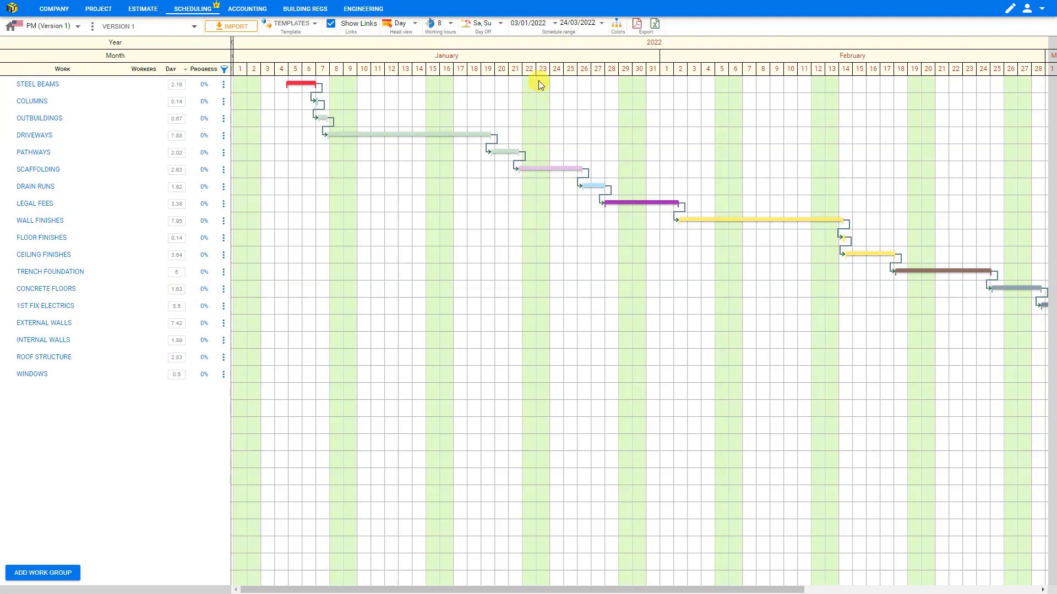
# Step: Remove Saturday and Sunday from the schedule's days off, and mark both as days off again
pyautogui.click(499, 27)
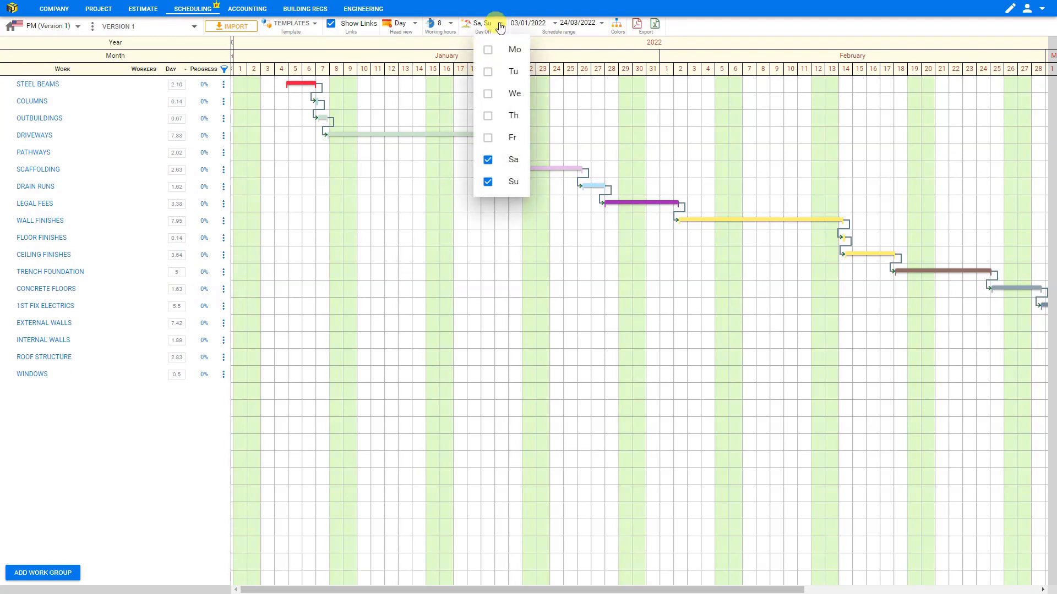
pyautogui.click(488, 171)
pyautogui.click(488, 185)
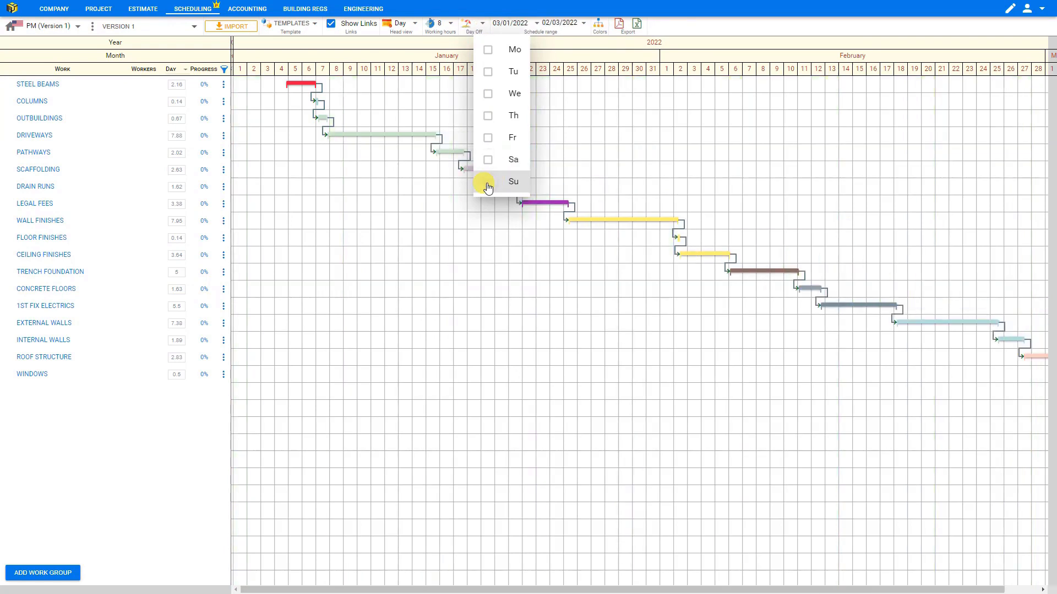
pyautogui.click(488, 184)
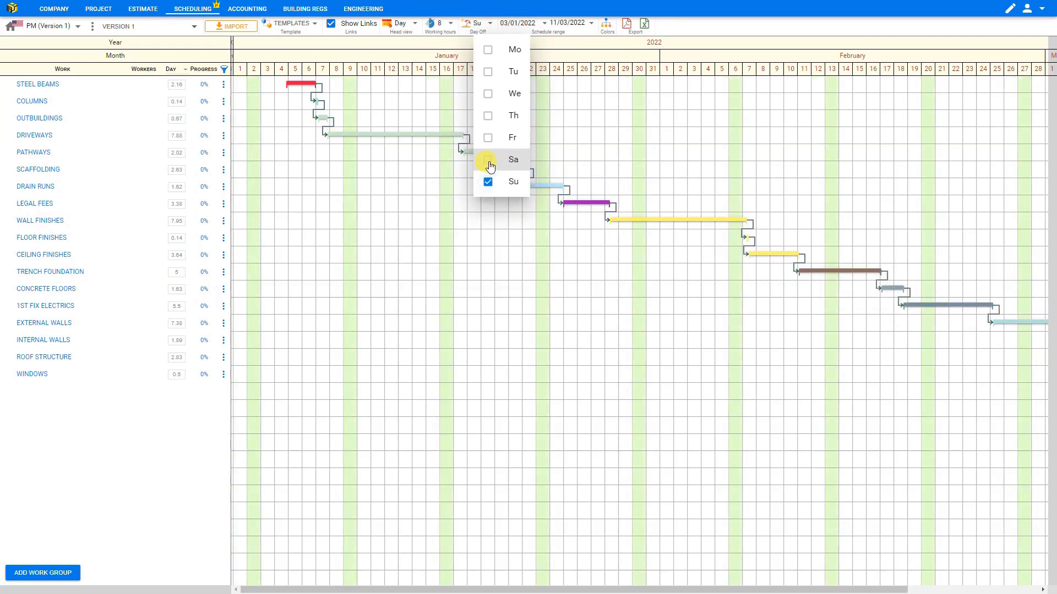
pyautogui.click(488, 164)
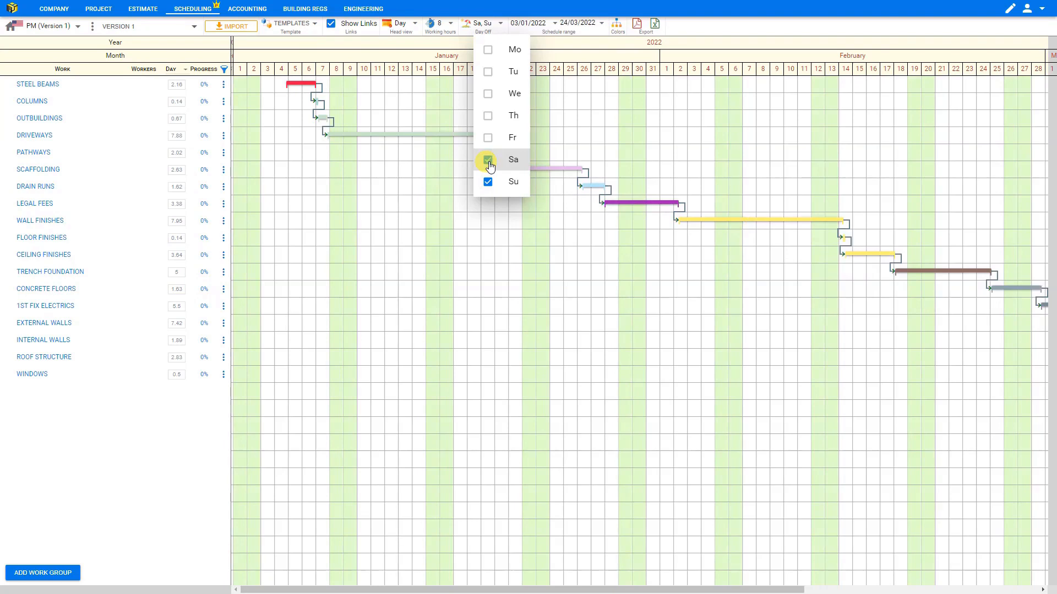
# Step: Try Monday as the only day off in place of the weekend, and restore Saturday and Sunday as the days off
pyautogui.click(490, 162)
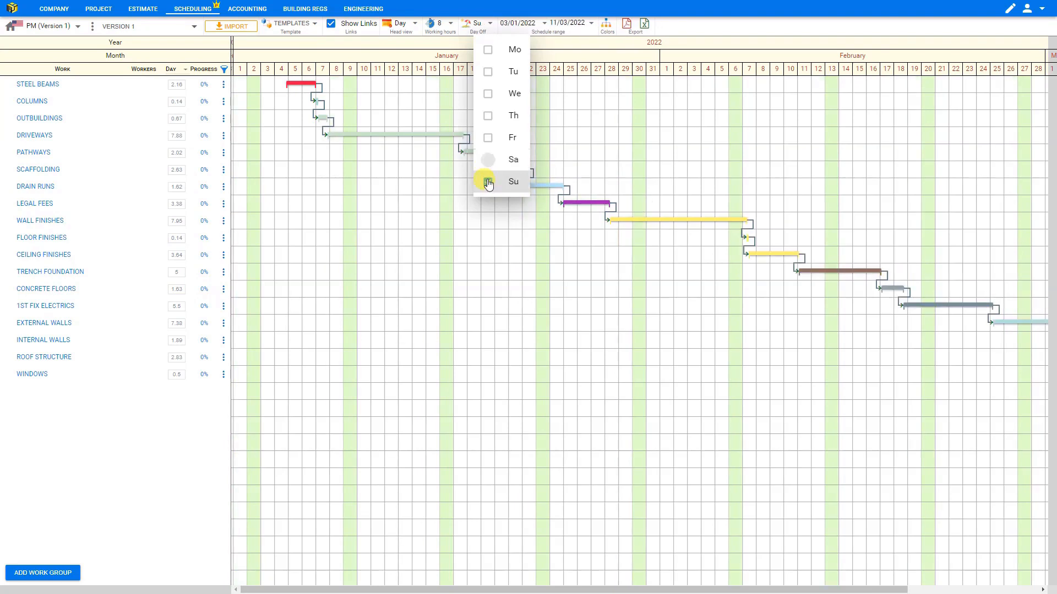
pyautogui.click(487, 184)
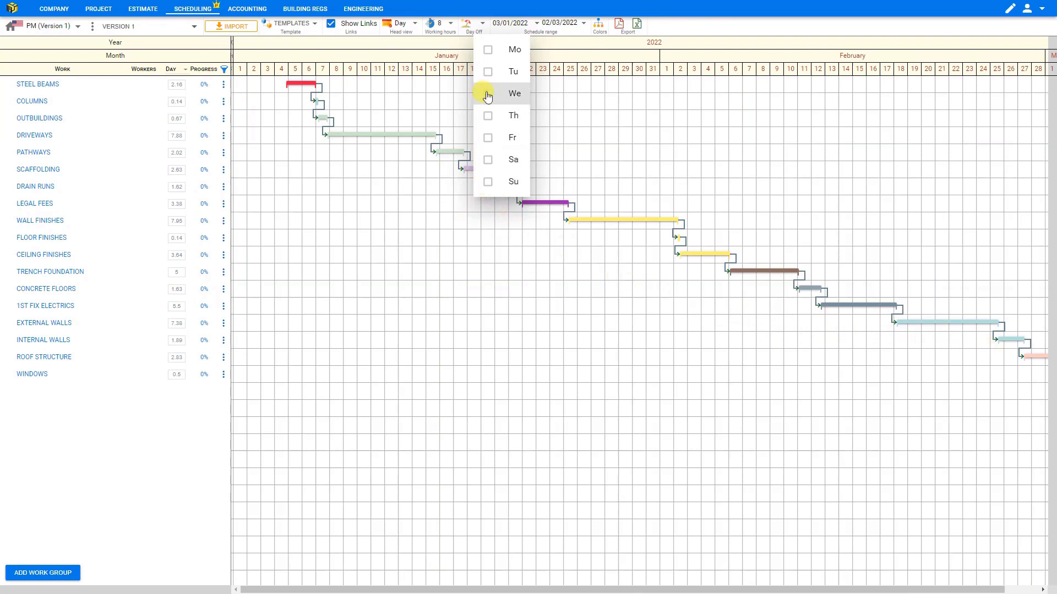
pyautogui.click(488, 51)
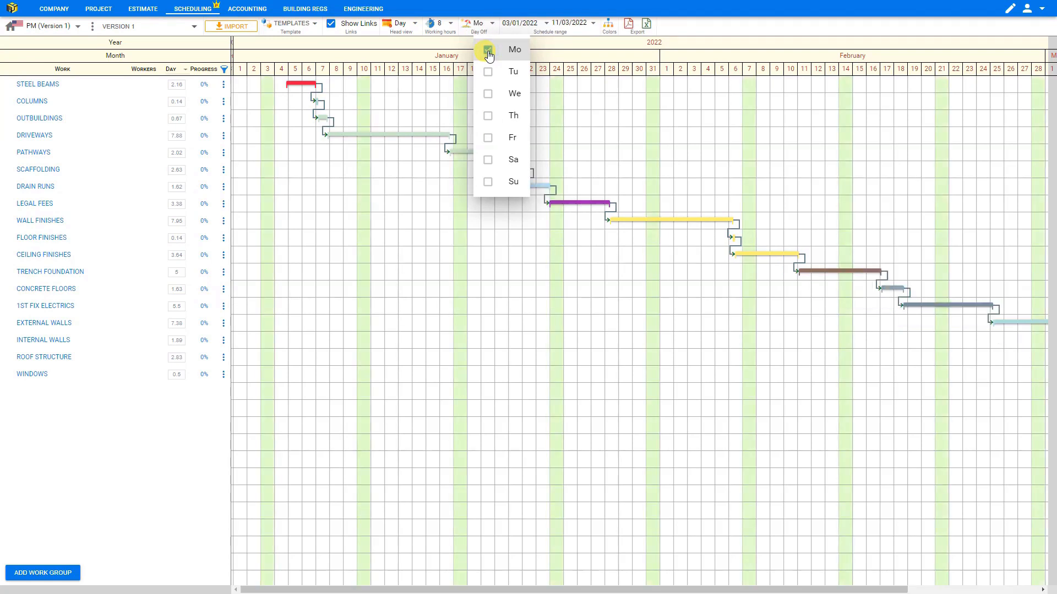
pyautogui.click(489, 55)
pyautogui.click(488, 164)
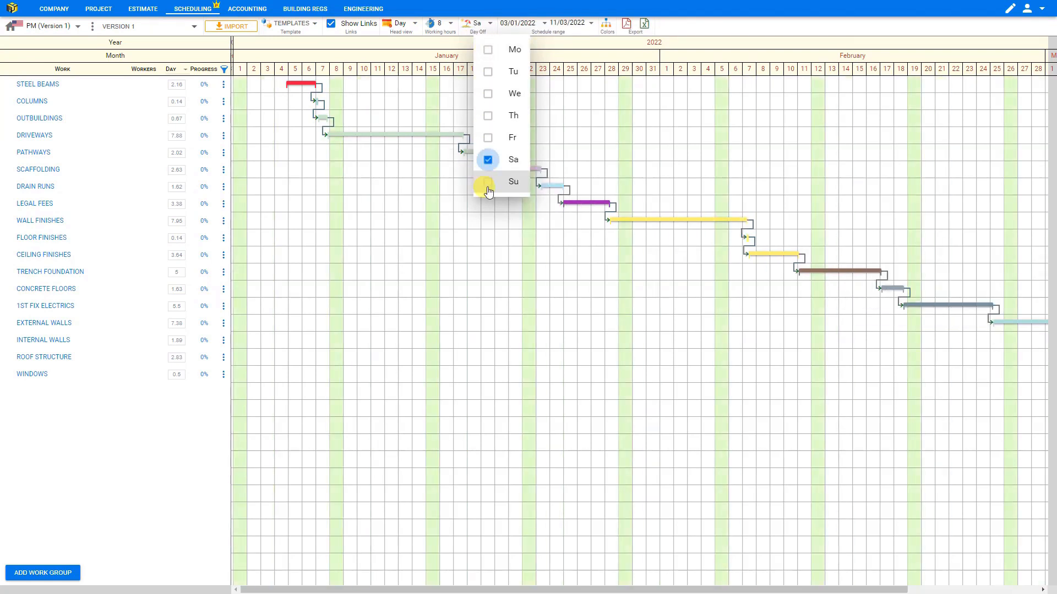
pyautogui.click(489, 182)
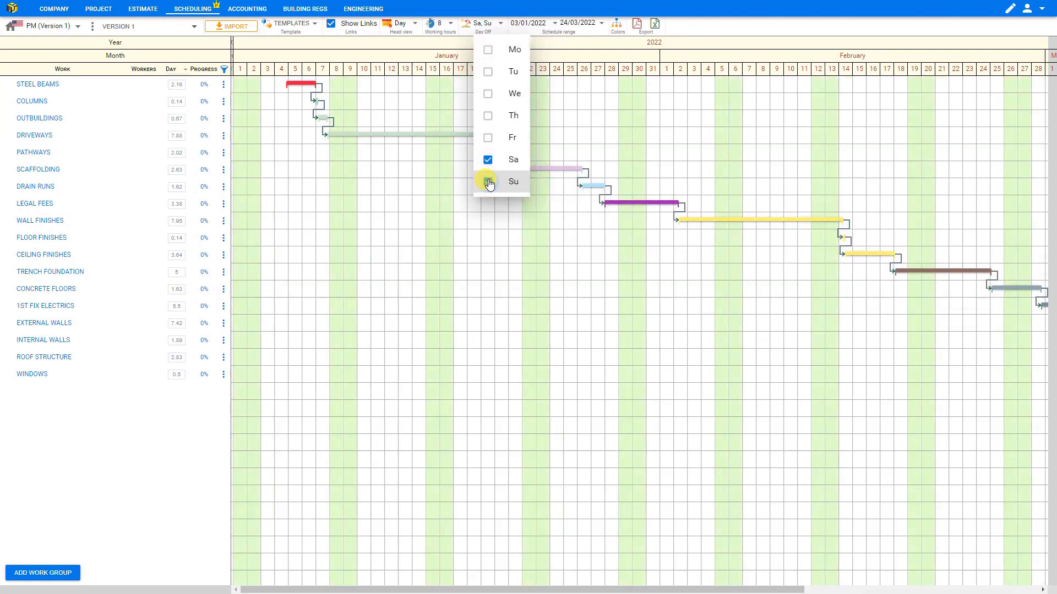
pyautogui.click(482, 22)
# Step: Set the start date of the schedule range to 15/06/2022
pyautogui.click(542, 26)
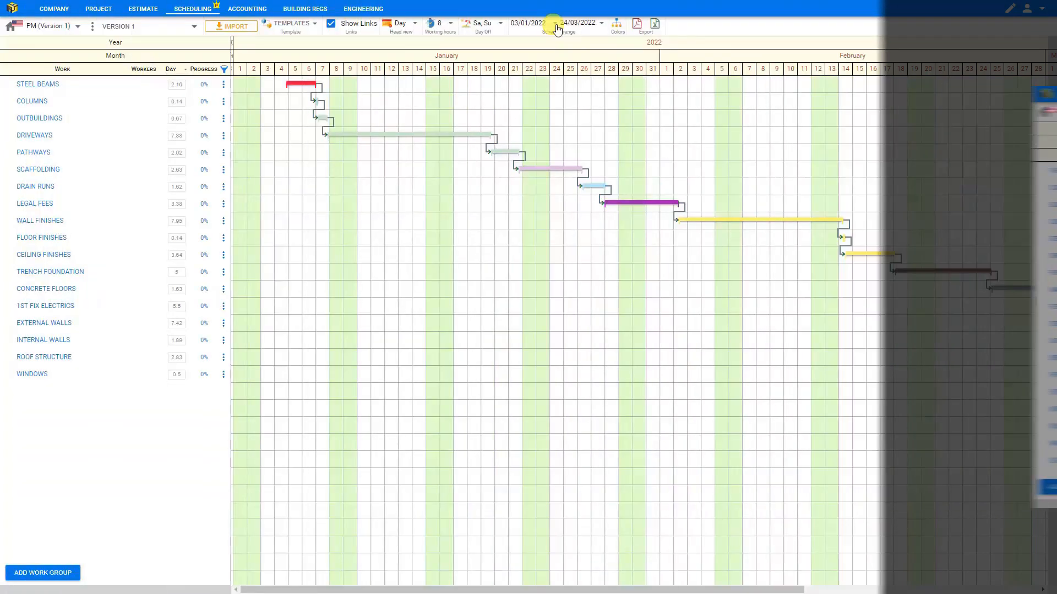
pyautogui.click(555, 24)
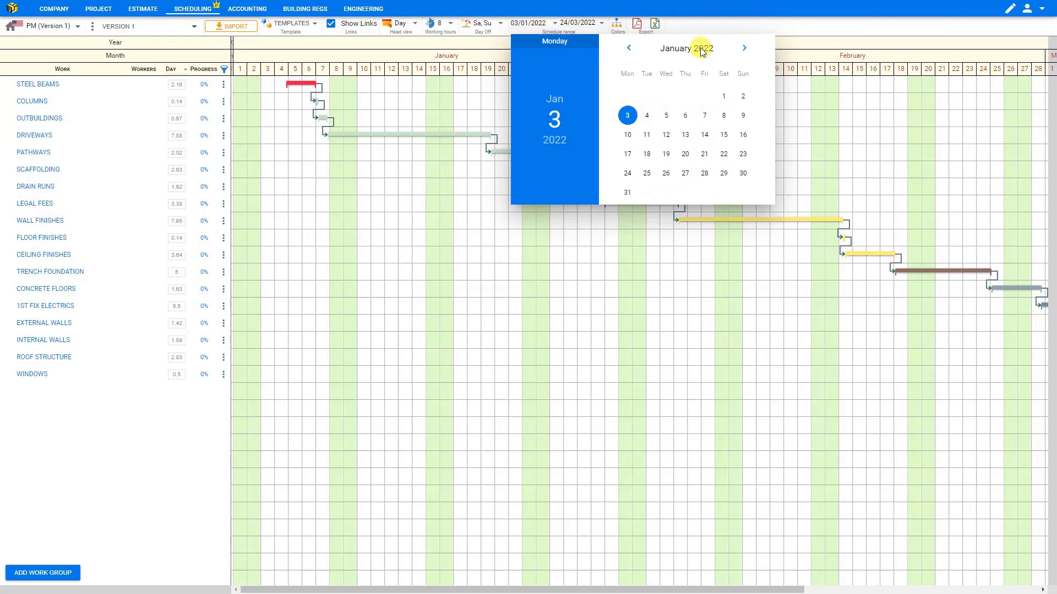
pyautogui.click(744, 48)
pyautogui.click(745, 48)
pyautogui.click(745, 49)
pyautogui.click(744, 49)
pyautogui.click(745, 49)
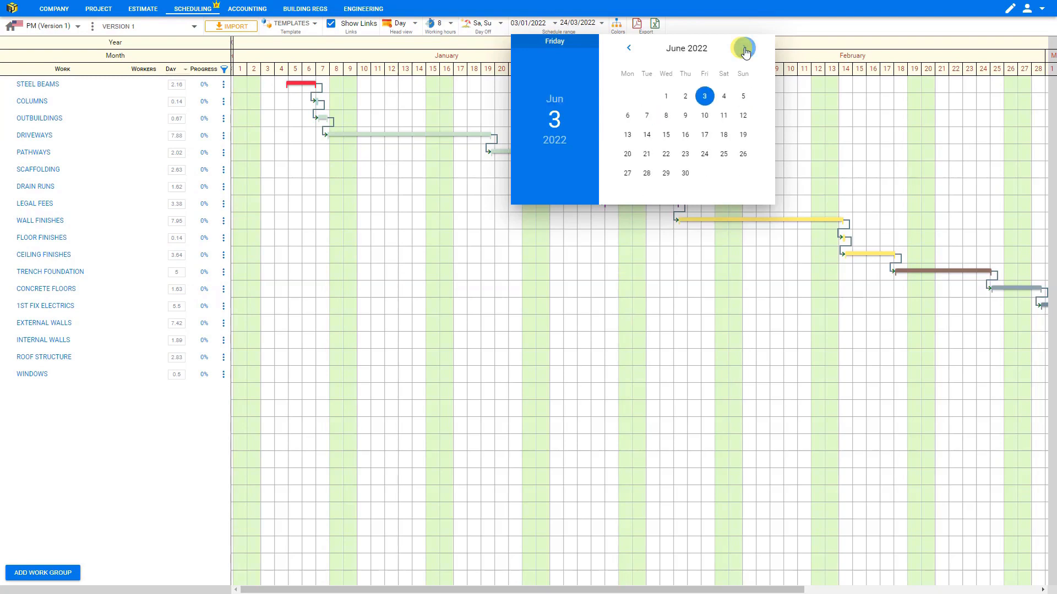
pyautogui.click(686, 135)
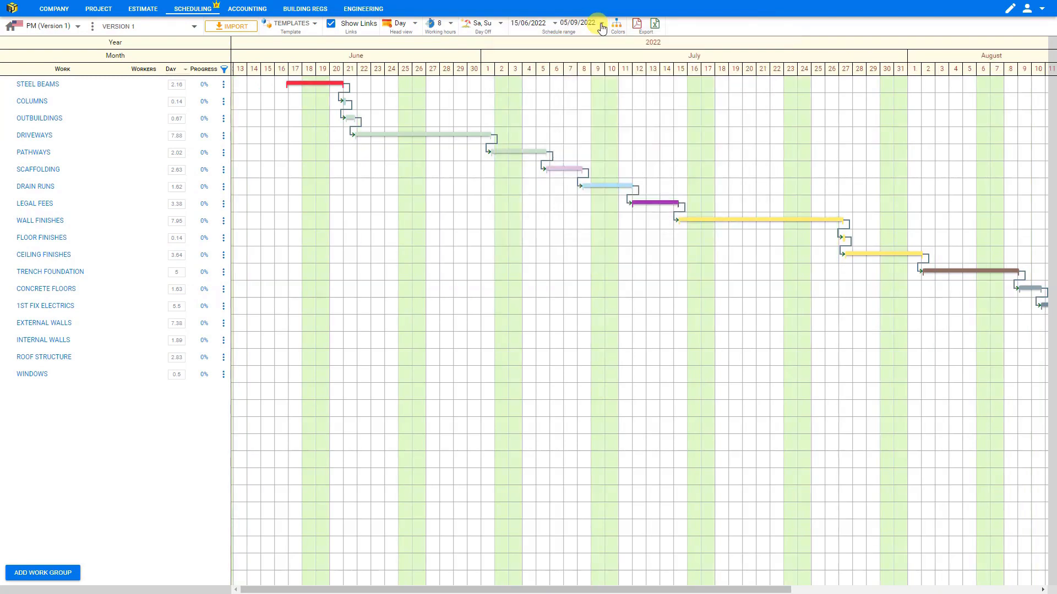
# Step: Set the span of the schedule range to 90 days and review the stretched Gantt chart
pyautogui.click(602, 24)
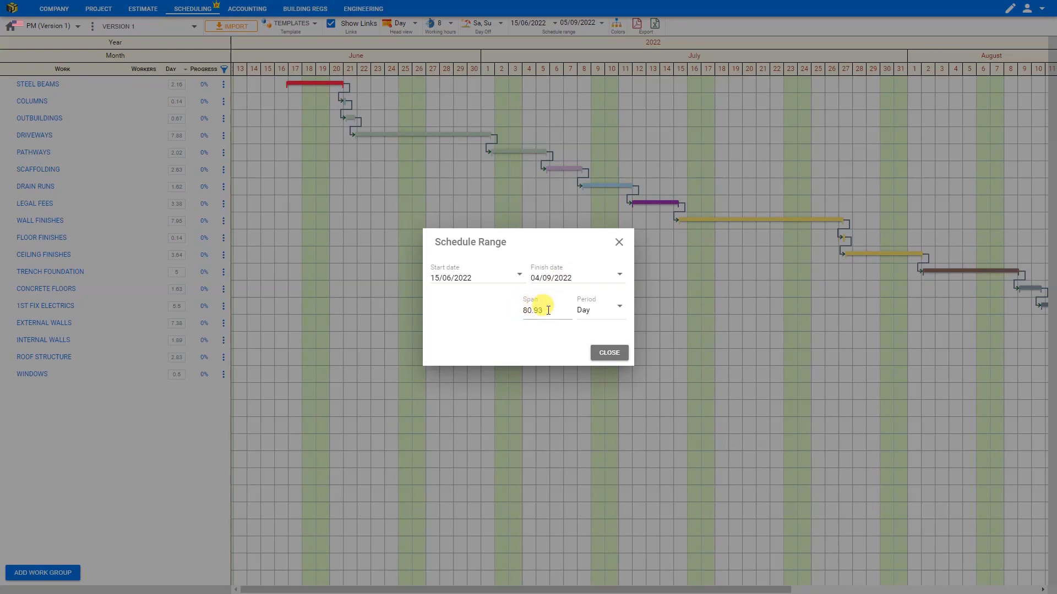
pyautogui.moveTo(548, 310); pyautogui.dragTo(491, 299)
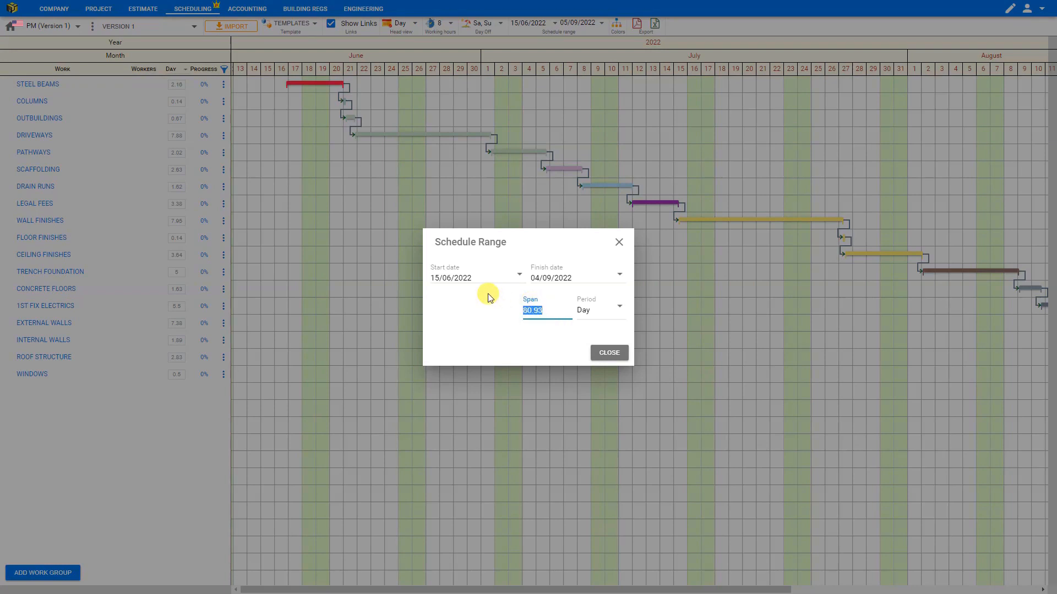
pyautogui.write('90')
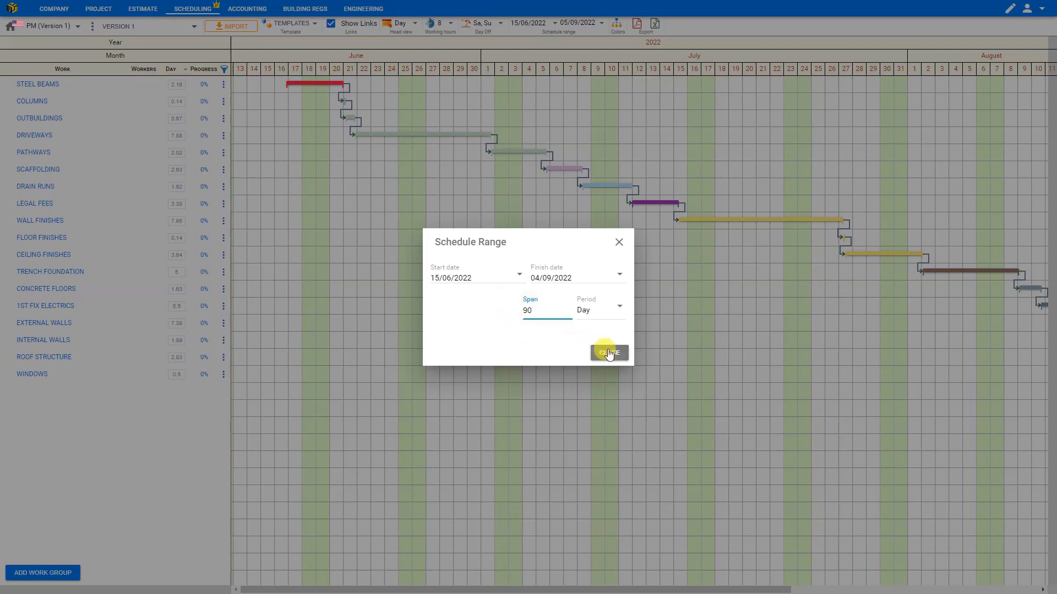
pyautogui.click(615, 355)
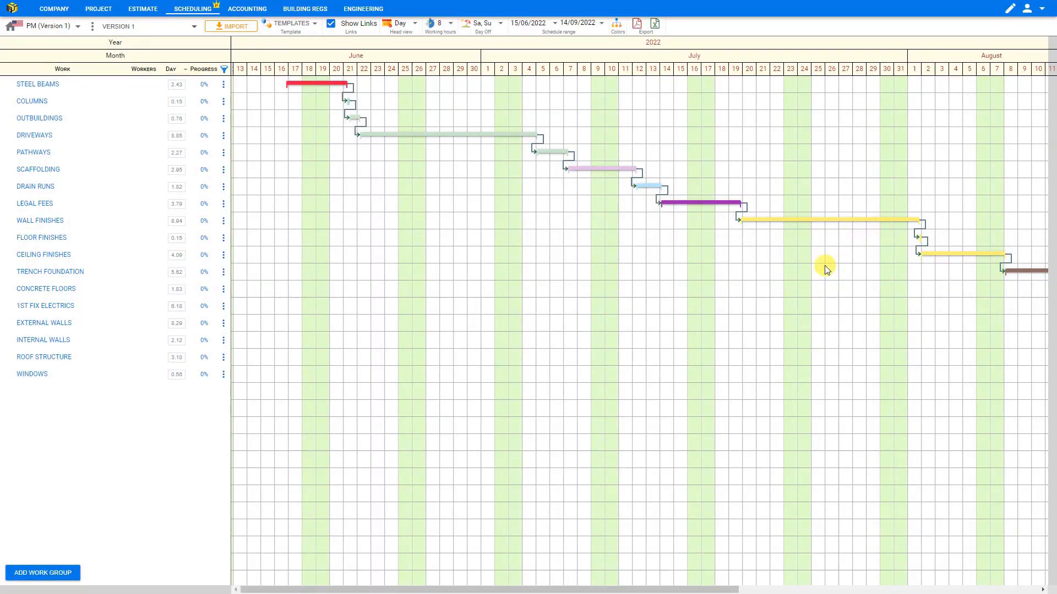
pyautogui.moveTo(639, 589); pyautogui.dragTo(938, 587)
pyautogui.click(602, 22)
# Step: Open the schedule's color settings and examine the color choices for Folder and Task
pyautogui.click(617, 26)
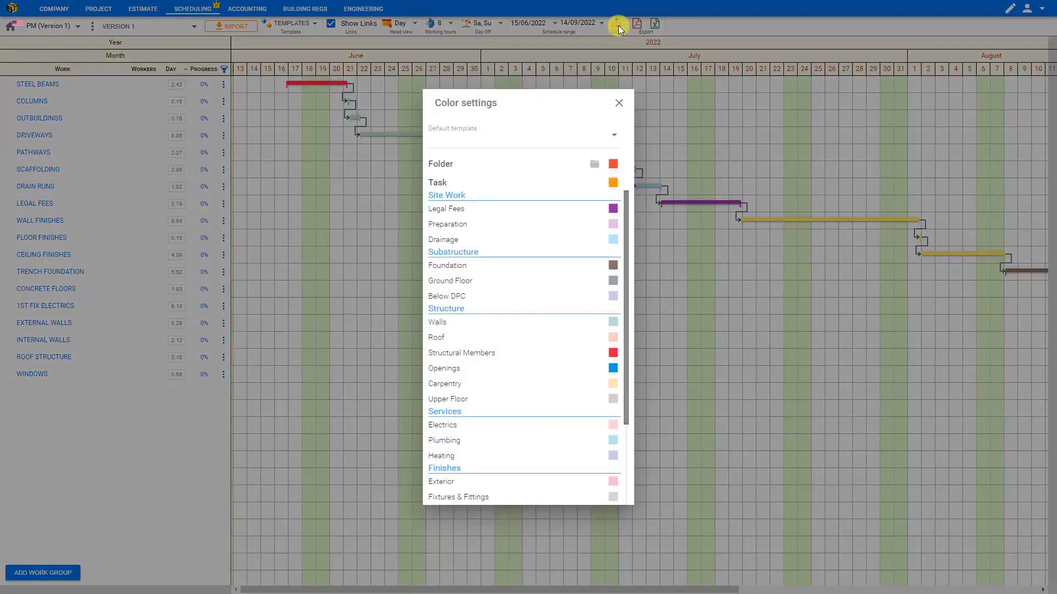
pyautogui.click(613, 164)
pyautogui.click(618, 235)
pyautogui.click(612, 183)
pyautogui.click(574, 181)
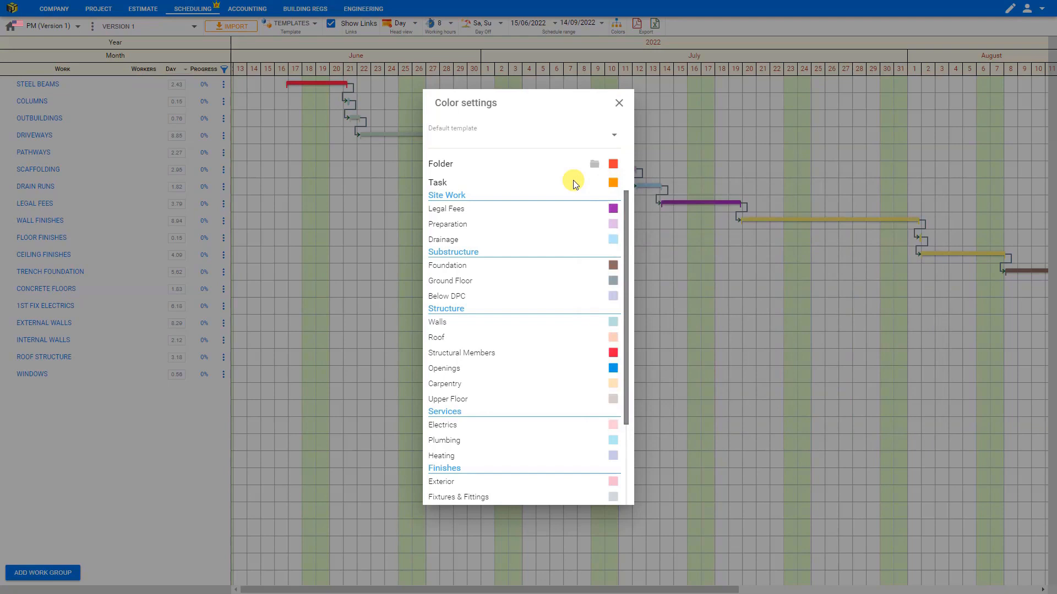
# Step: Recolor the Site Work categories with dark green for Legal Fees, yellow for Preparation and red for Drainage, and close the color settings
pyautogui.click(614, 214)
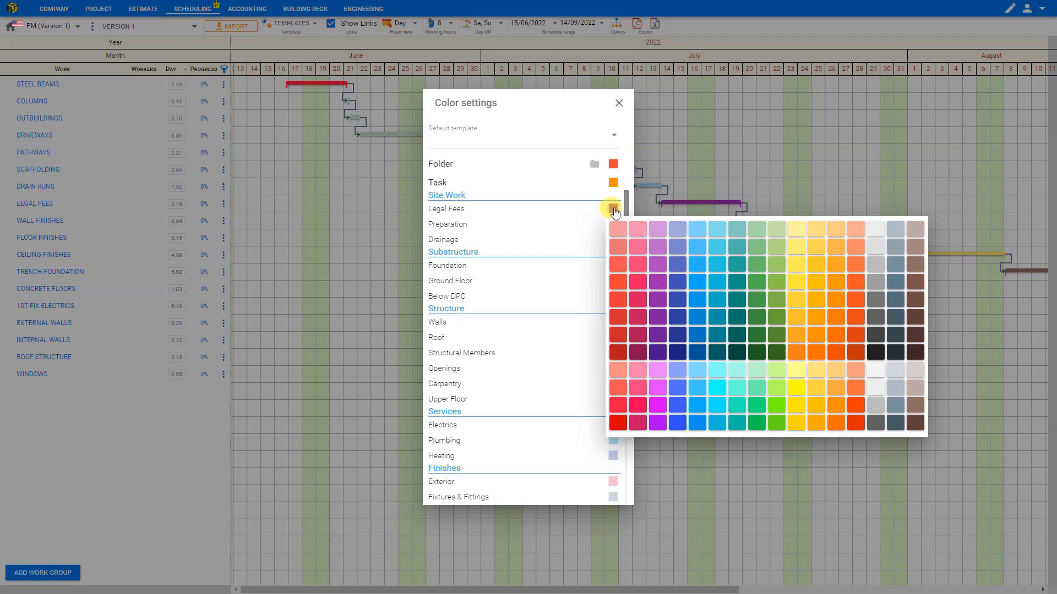
pyautogui.click(777, 352)
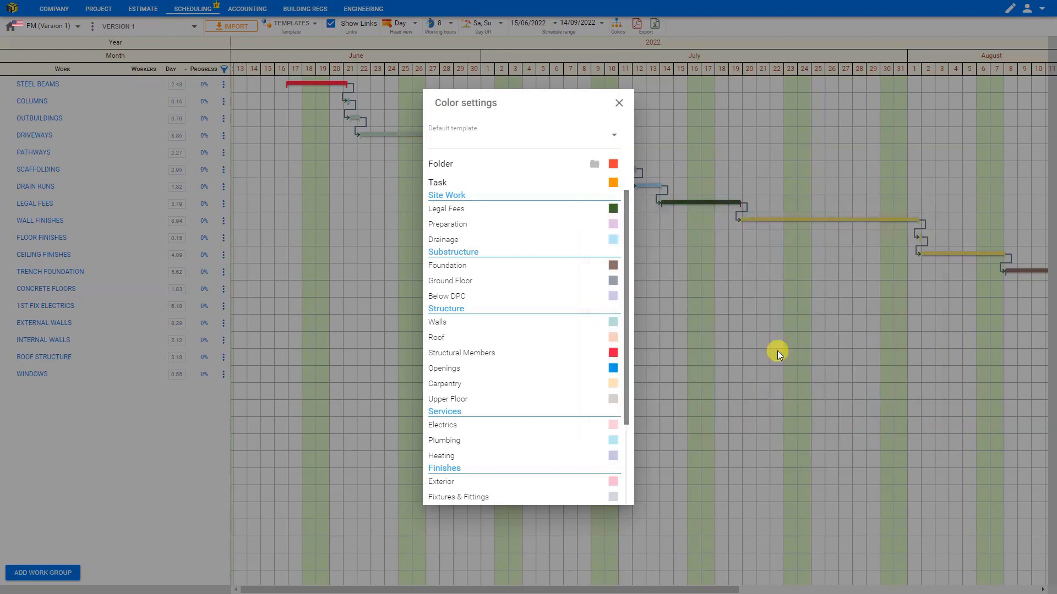
pyautogui.click(614, 227)
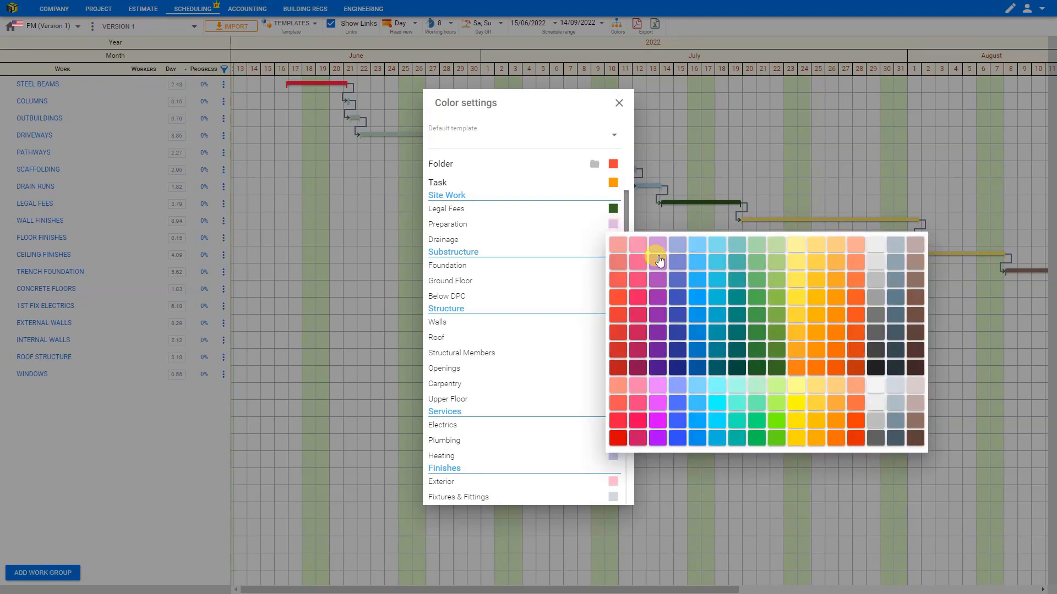
pyautogui.click(798, 301)
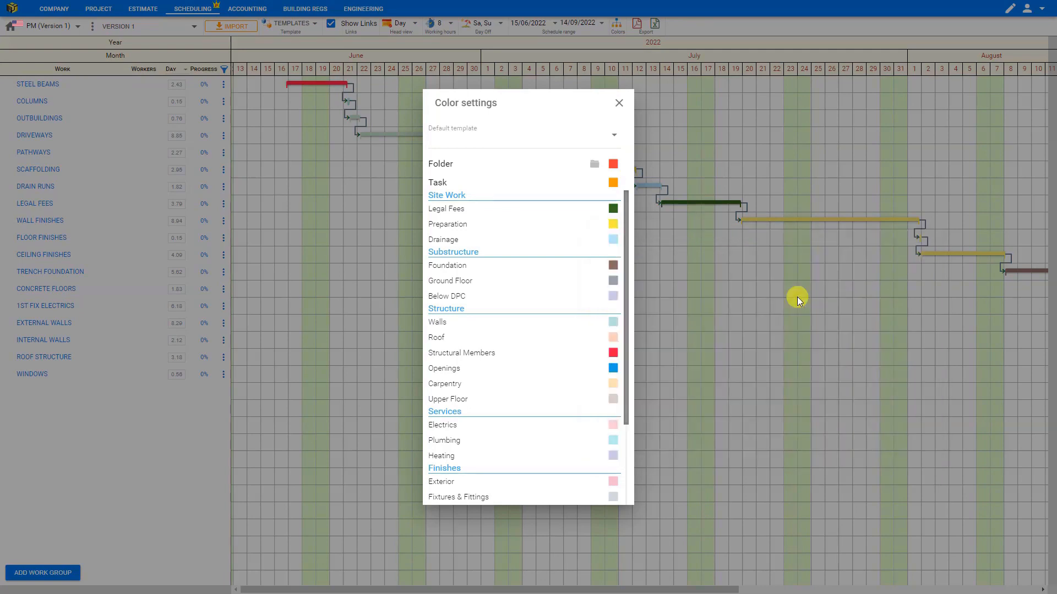
pyautogui.click(612, 242)
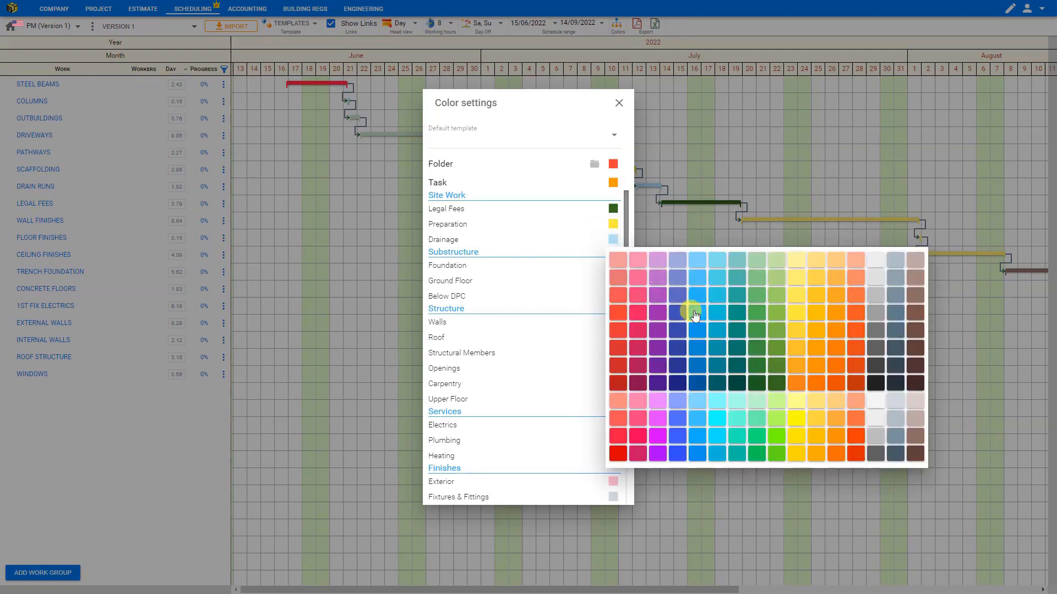
pyautogui.click(617, 366)
pyautogui.click(618, 104)
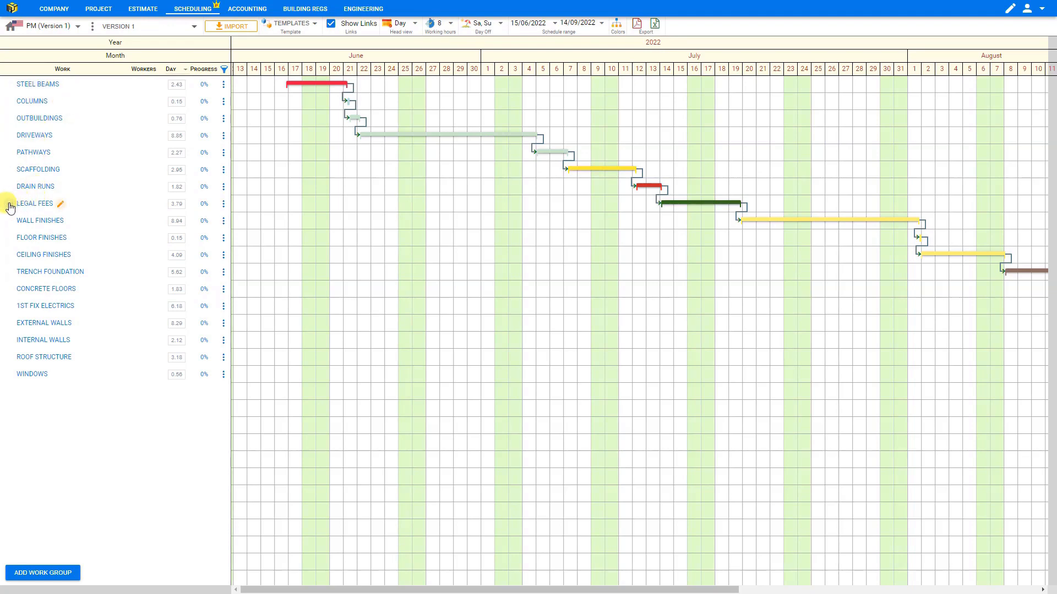
# Step: Reorder the work list so that Legal Fees, Trench Foundation and Scaffolding come first, in that order
pyautogui.moveTo(10, 206); pyautogui.dragTo(5, 87)
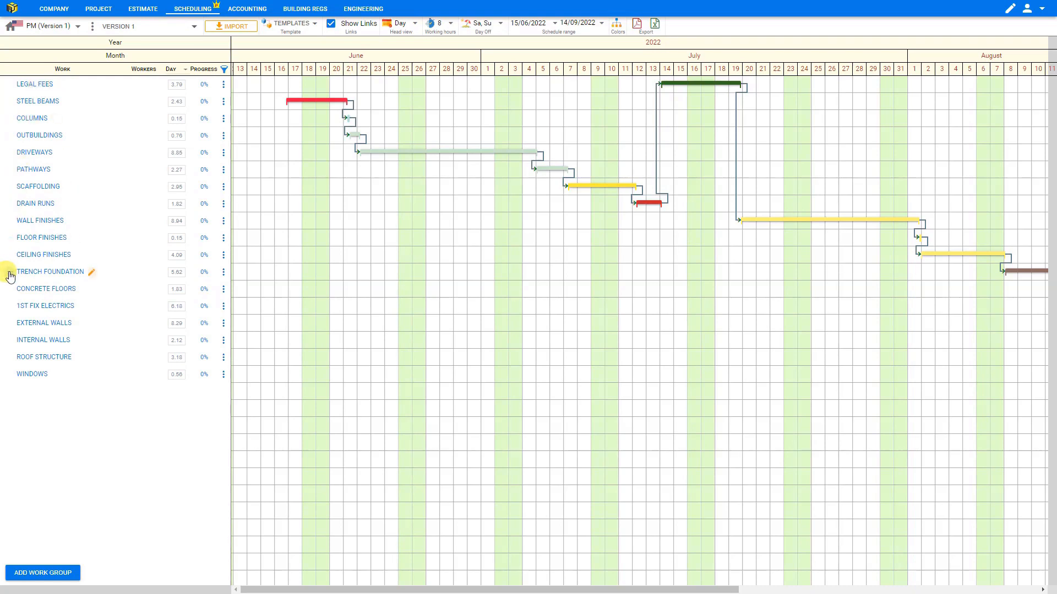
pyautogui.moveTo(9, 272); pyautogui.dragTo(6, 100)
pyautogui.moveTo(10, 205); pyautogui.dragTo(7, 120)
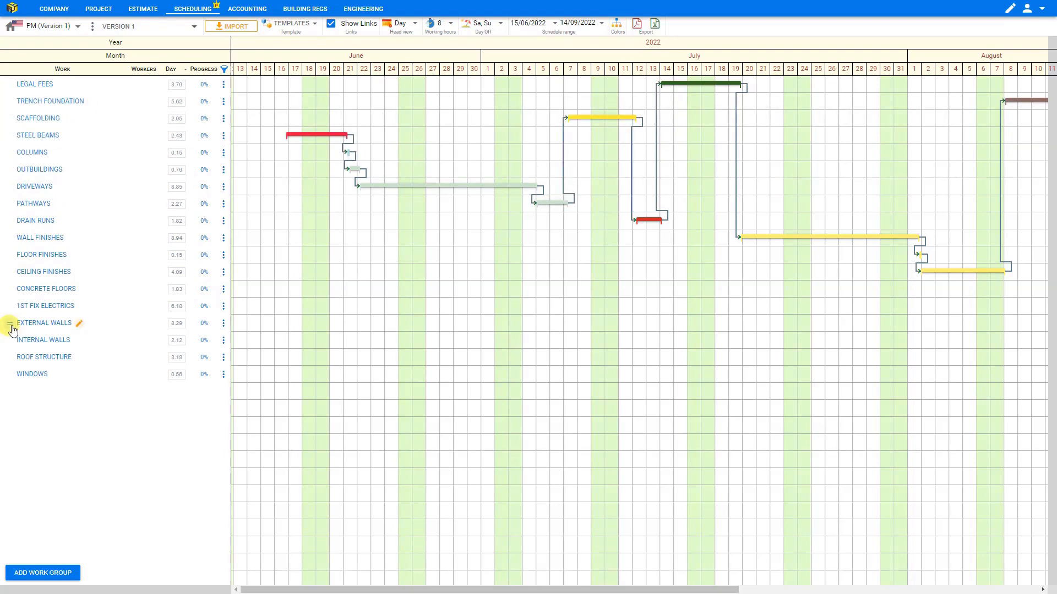
# Step: Move External Walls and Internal Walls below Scaffolding, Columns above Steel Beams, and Outbuildings to the end of the work list
pyautogui.moveTo(12, 329); pyautogui.dragTo(16, 133)
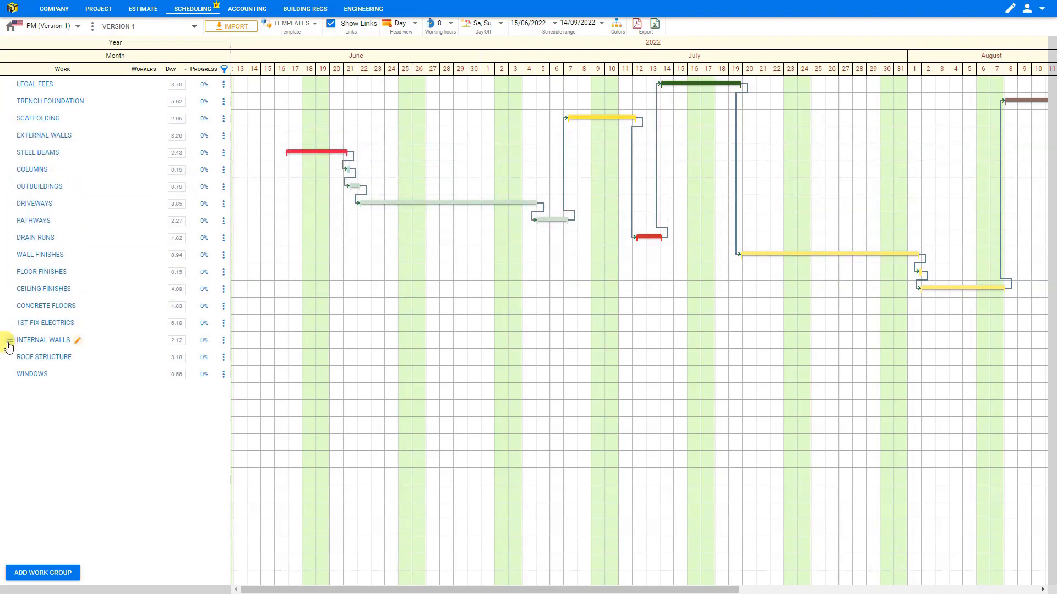
pyautogui.moveTo(8, 345); pyautogui.dragTo(11, 144)
pyautogui.moveTo(10, 191); pyautogui.dragTo(11, 170)
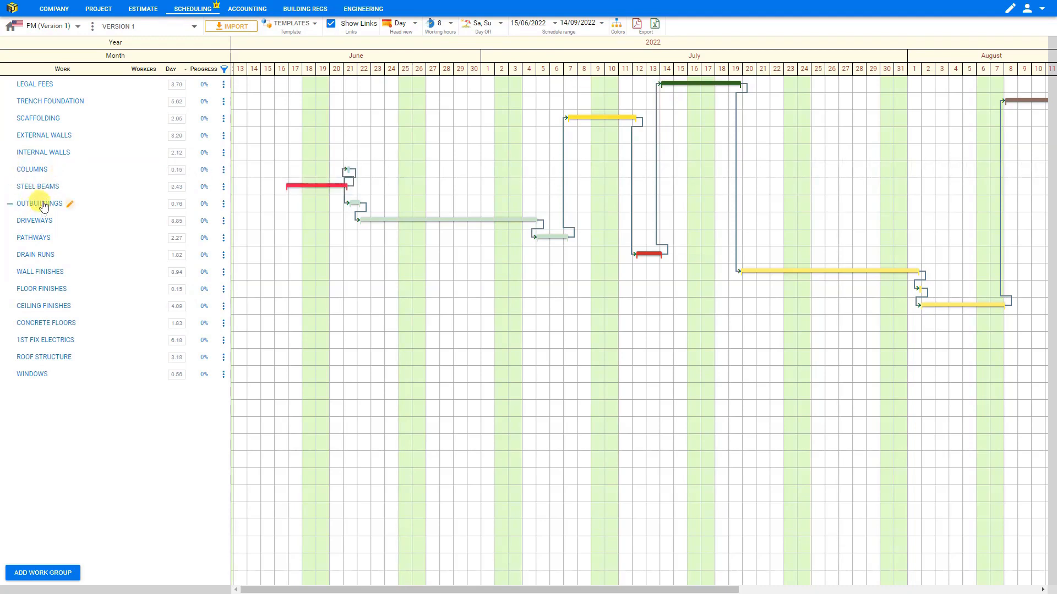
pyautogui.moveTo(11, 207); pyautogui.dragTo(11, 385)
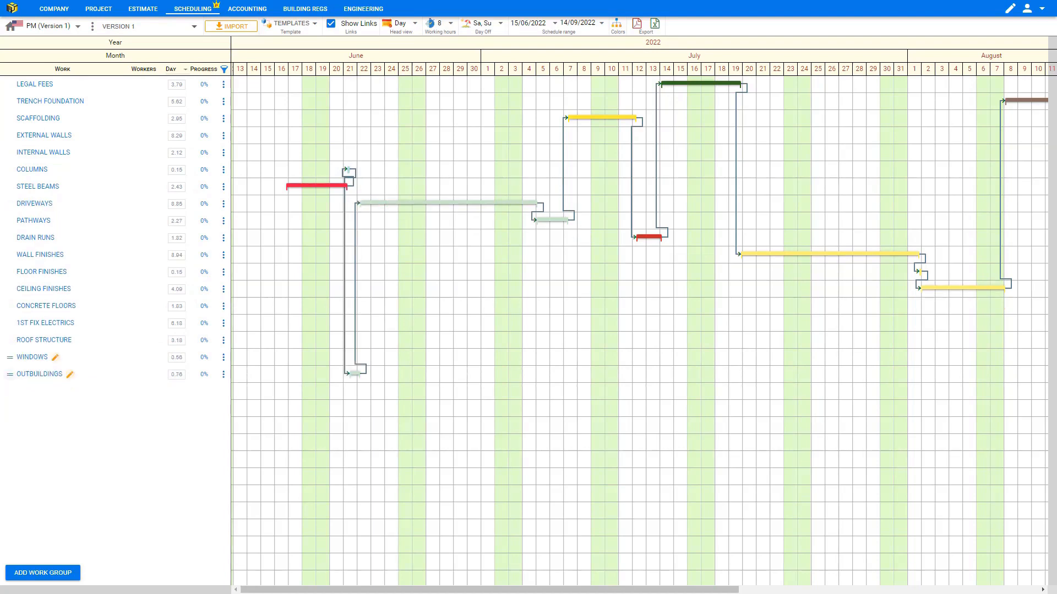
# Step: Move Driveways and Pathways to the end of the work list, Windows and Roof Structure below Drain Runs, and Concrete Floors below Trench Foundation
pyautogui.moveTo(10, 205); pyautogui.dragTo(11, 380)
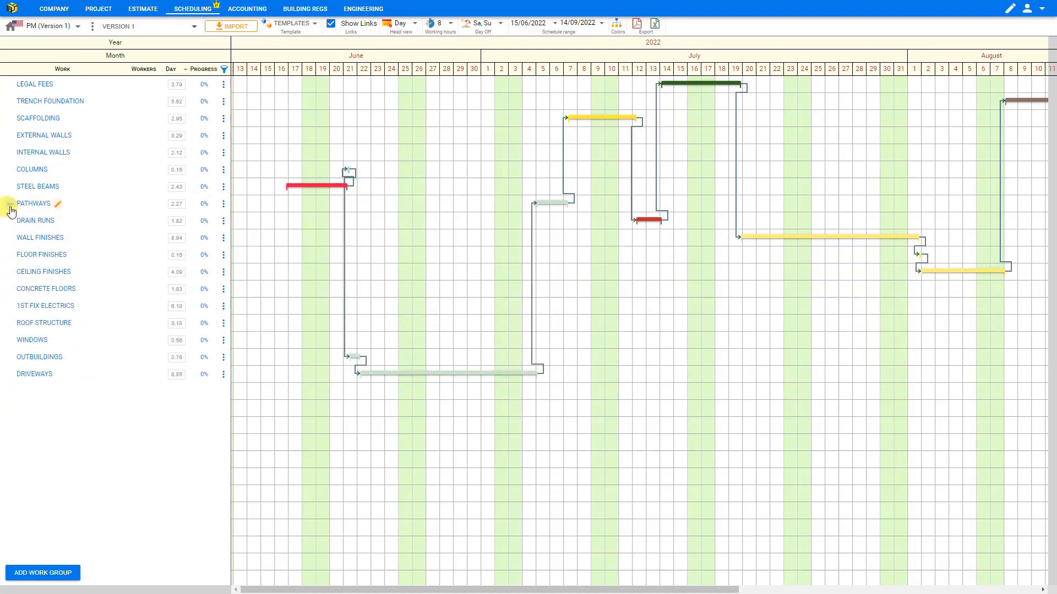
pyautogui.moveTo(10, 204); pyautogui.dragTo(21, 384)
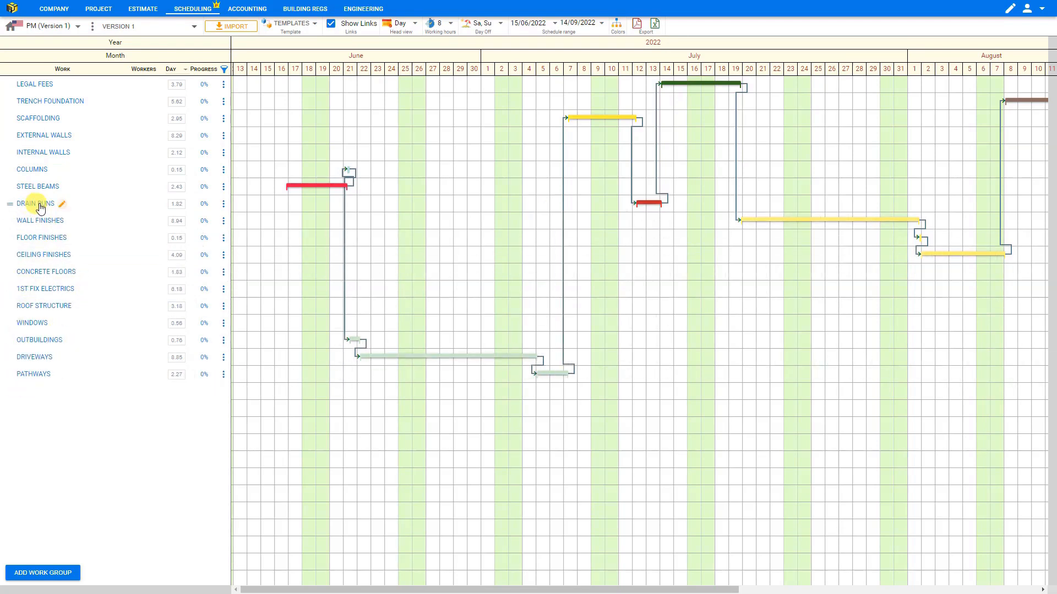
pyautogui.moveTo(9, 326); pyautogui.dragTo(10, 219)
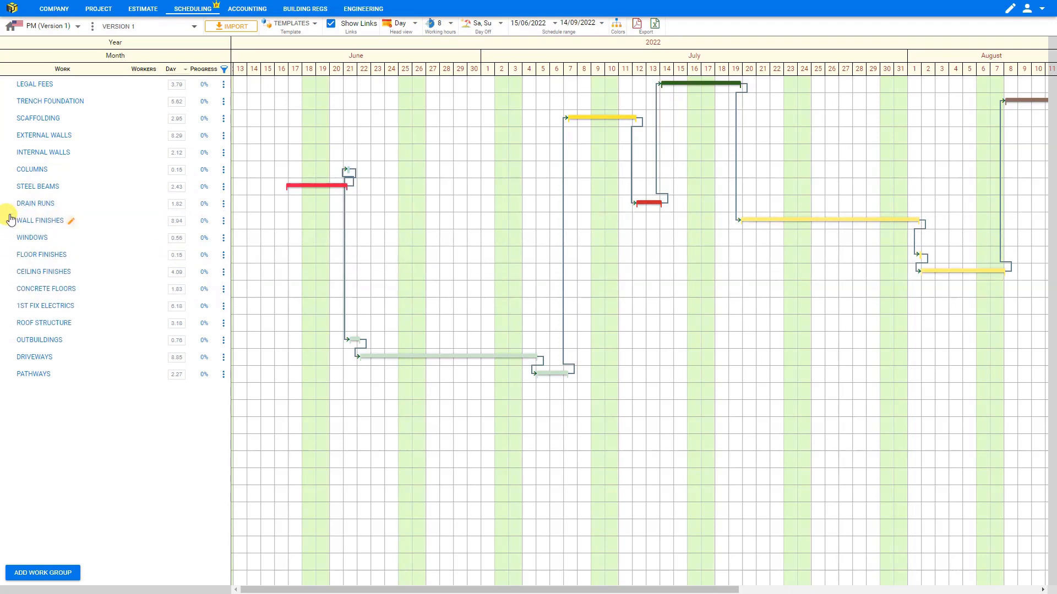
pyautogui.moveTo(9, 326); pyautogui.dragTo(12, 236)
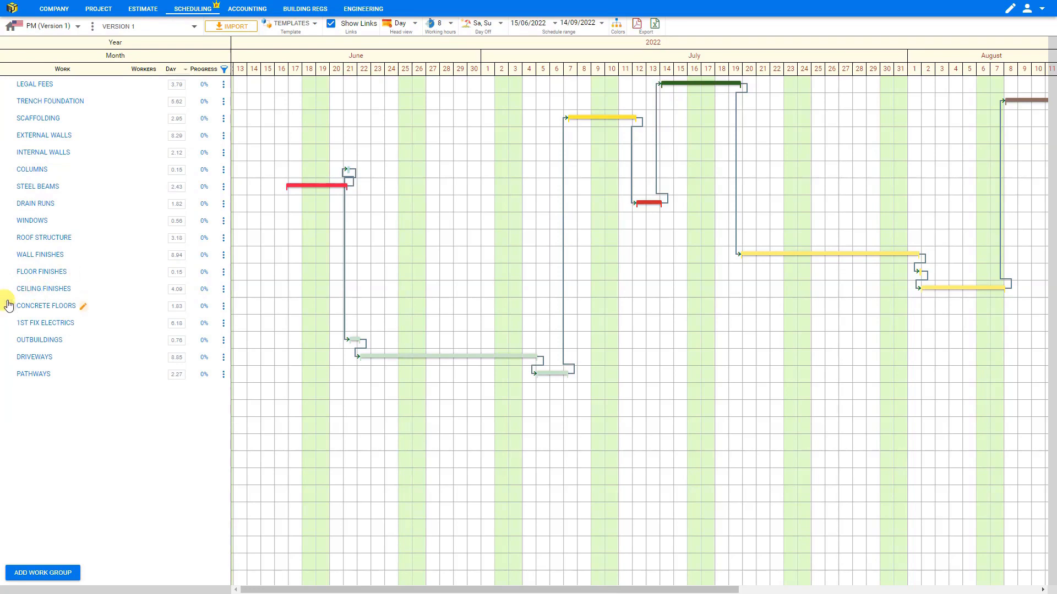
pyautogui.moveTo(10, 305); pyautogui.dragTo(10, 126)
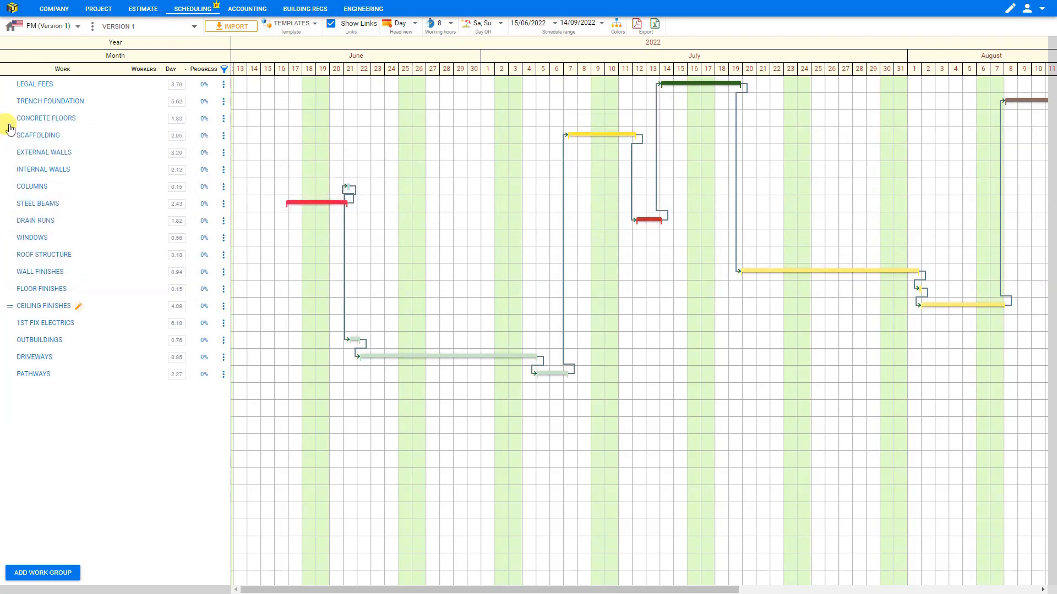
# Step: Delete the 1st Fix Electrics work group and apply a schedule template that runs the work groups one after another in list order
pyautogui.click(223, 325)
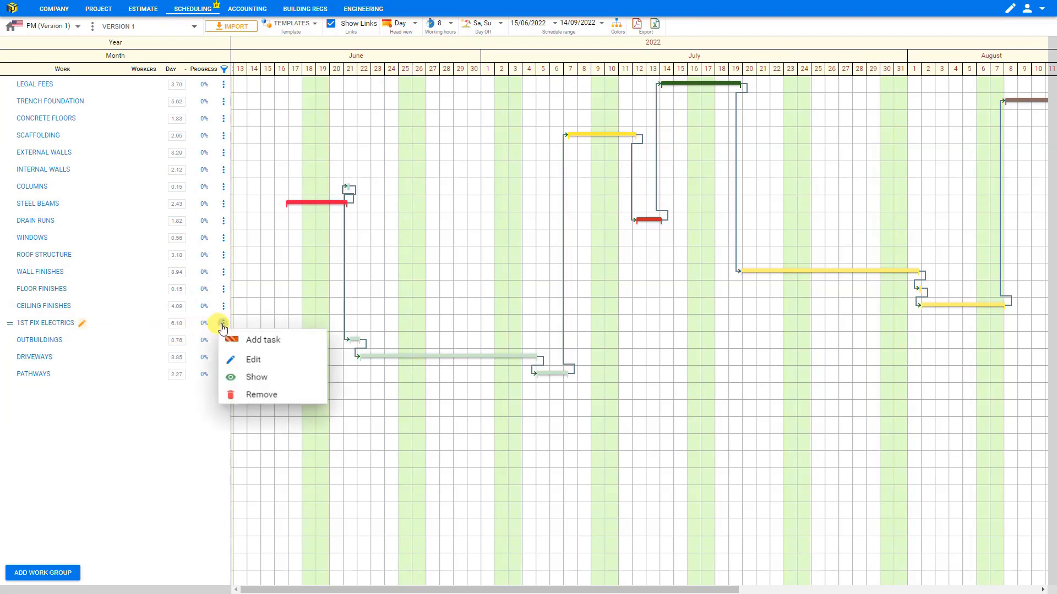
pyautogui.click(246, 396)
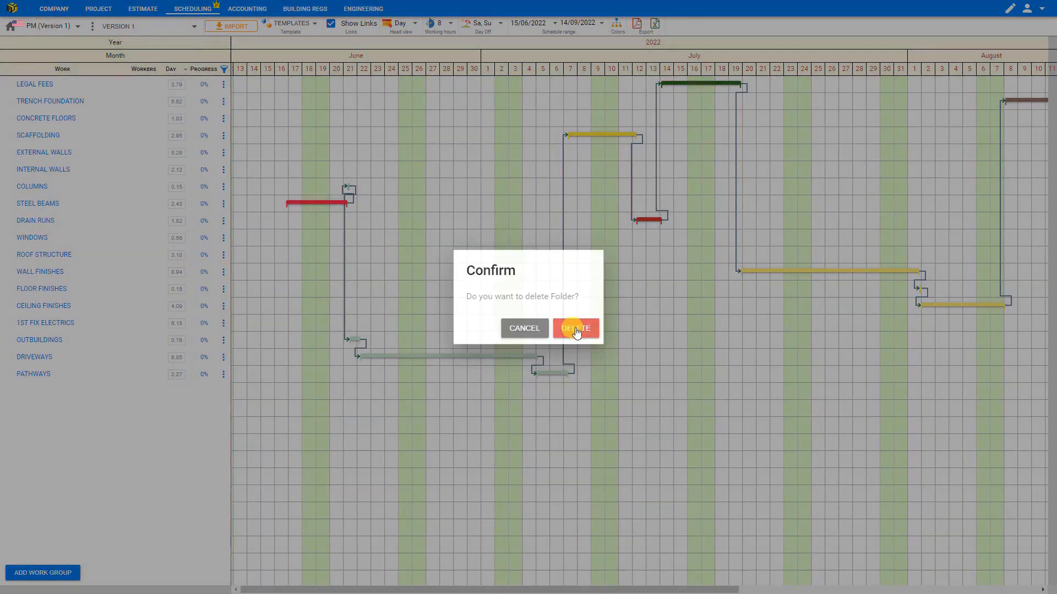
pyautogui.click(576, 329)
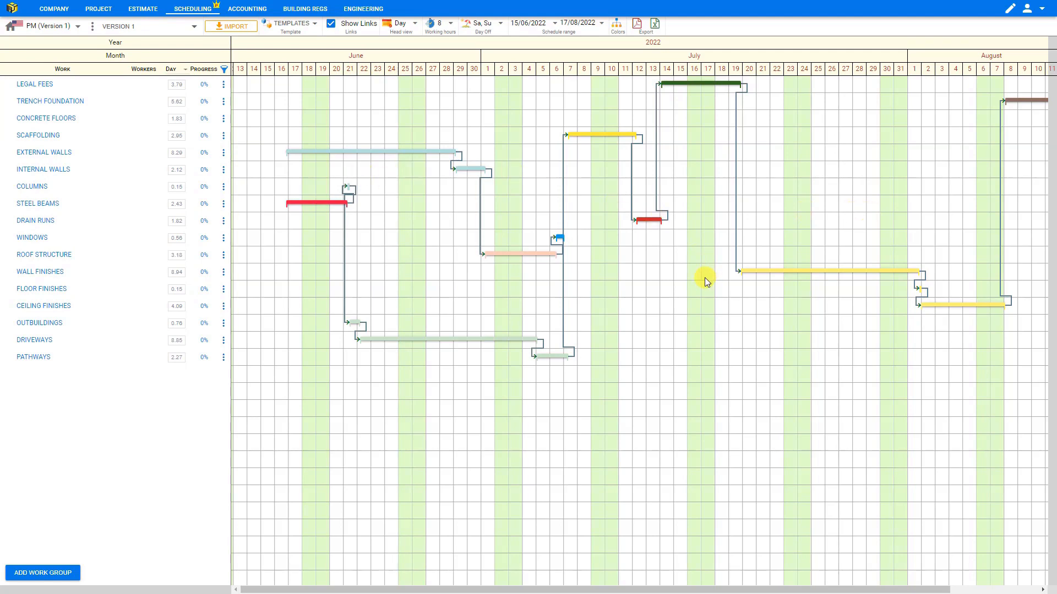
pyautogui.click(318, 27)
pyautogui.click(454, 170)
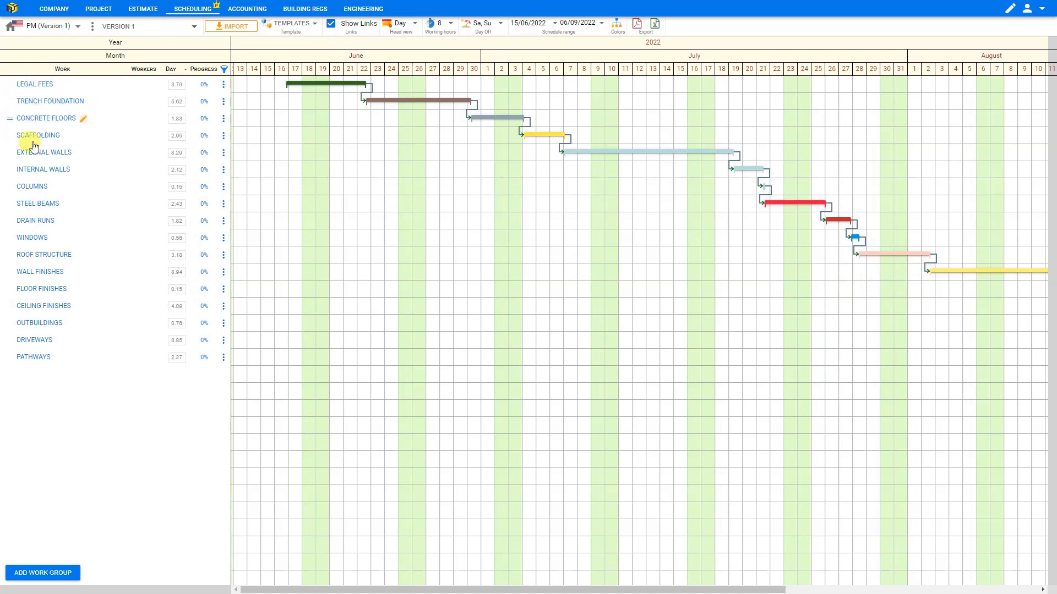
# Step: Expand the Legal Fees and Concrete Floors groups and reposition the Fill To Make Up Levels By Hand tasks within Concrete Floors
pyautogui.click(44, 86)
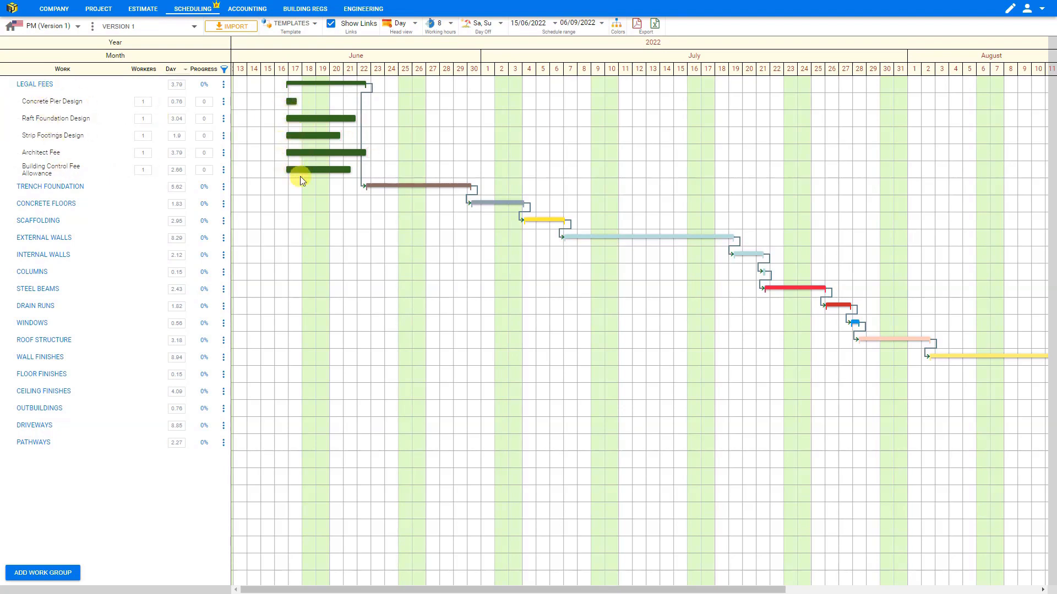
pyautogui.click(61, 186)
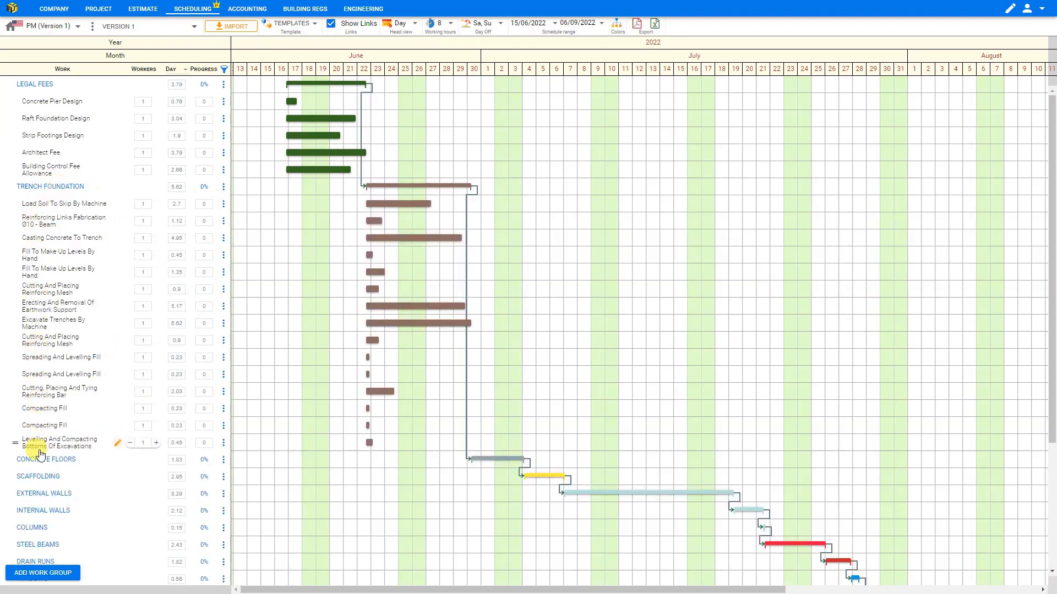
pyautogui.click(55, 189)
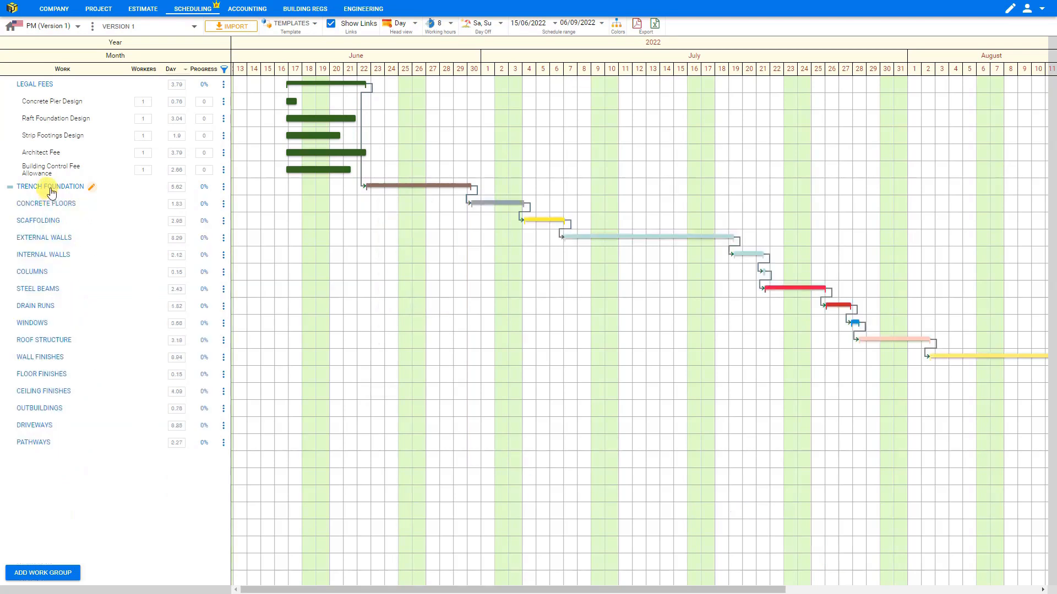
pyautogui.click(43, 205)
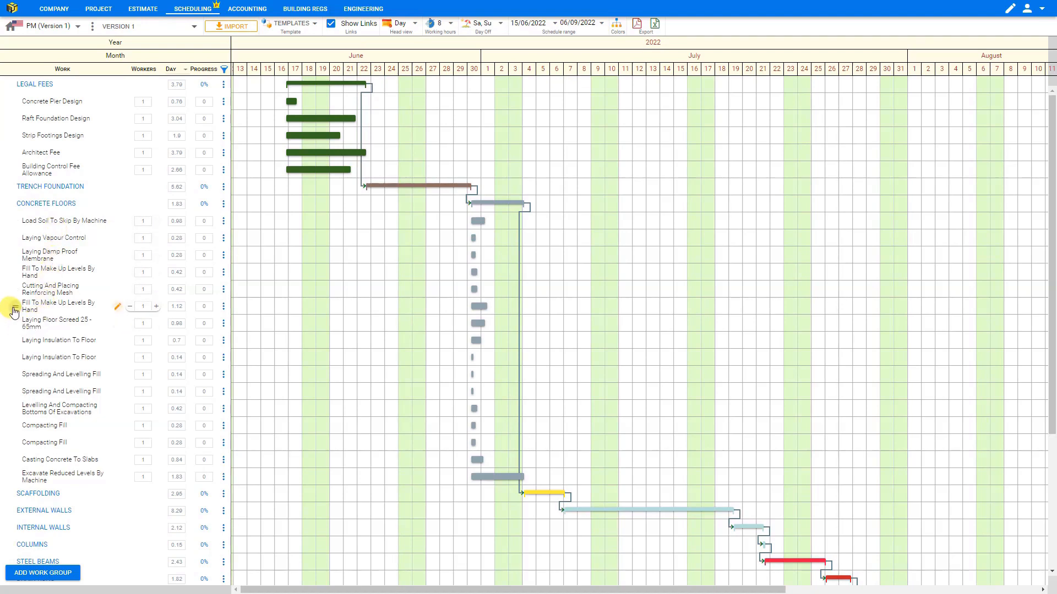
pyautogui.moveTo(15, 312); pyautogui.dragTo(19, 254)
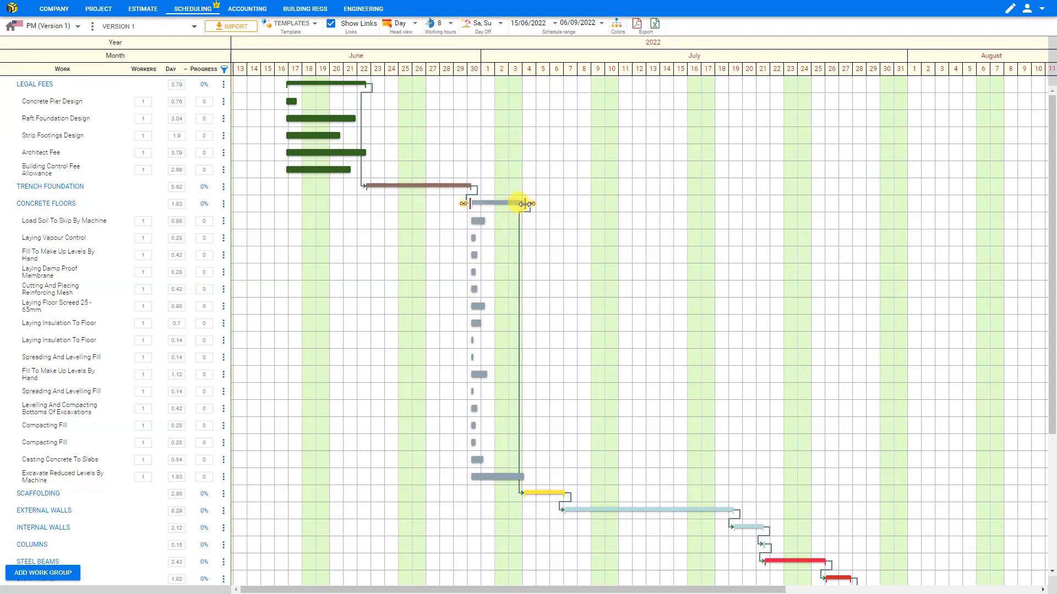
# Step: Resize the Concrete Floors bar to end about 5 July, and give its Load Soil To Skip By Machine task 1 worker and 50% progress
pyautogui.moveTo(557, 209); pyautogui.dragTo(808, 216)
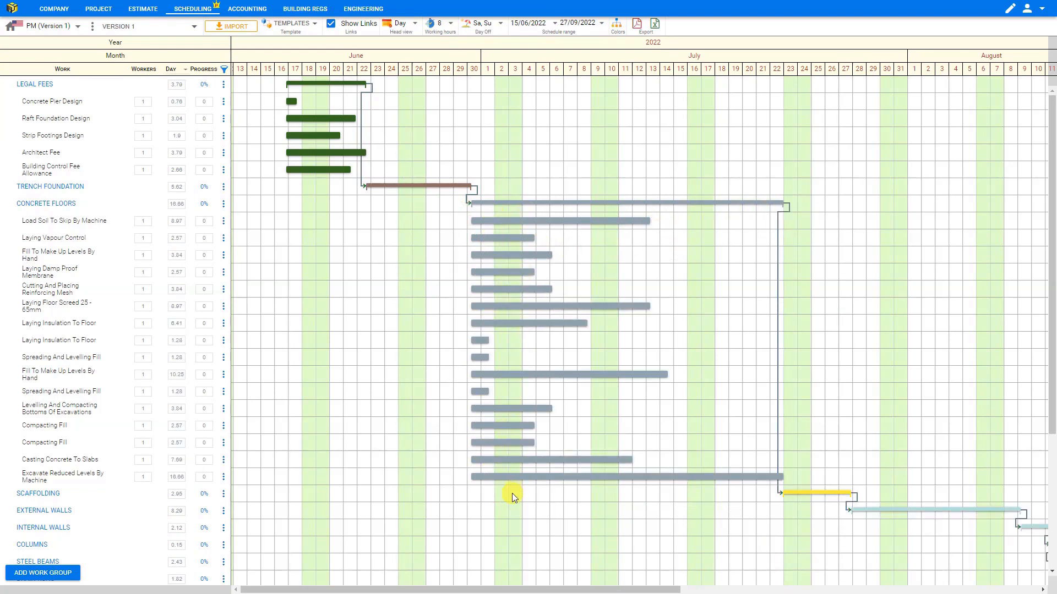
pyautogui.moveTo(782, 202); pyautogui.dragTo(544, 199)
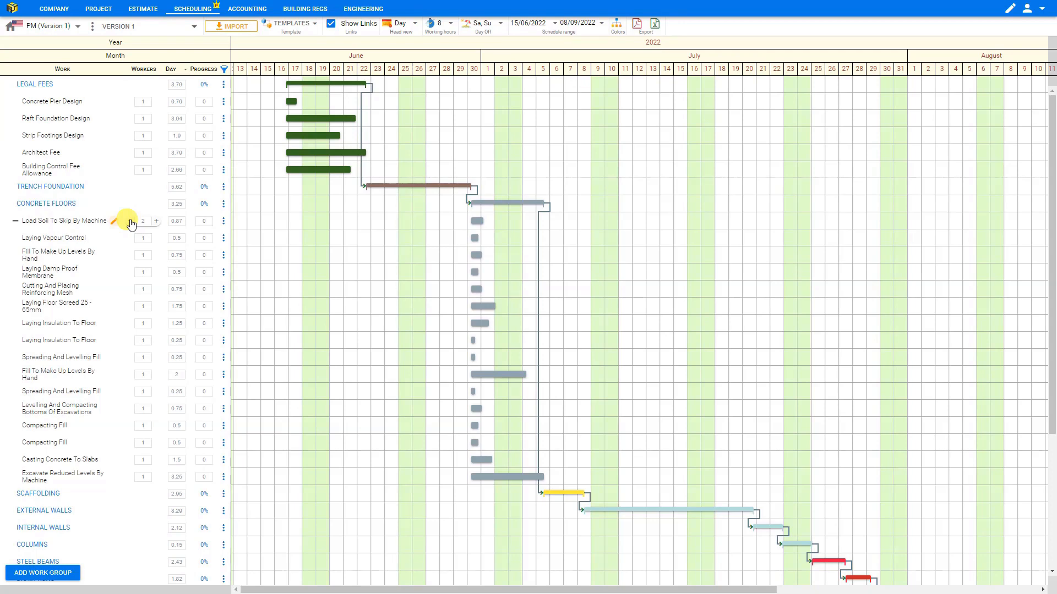
pyautogui.click(131, 223)
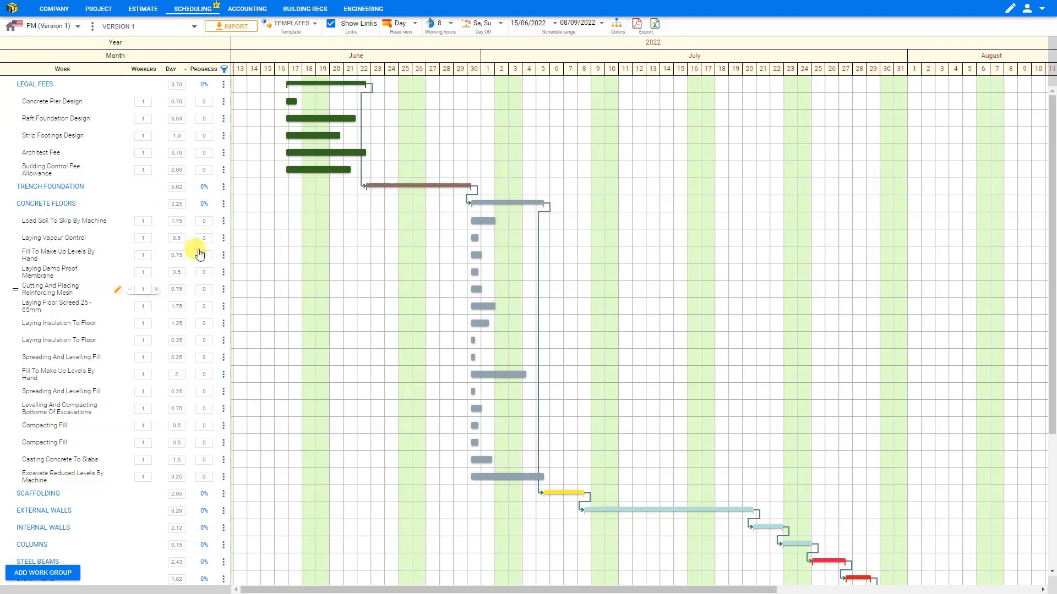
pyautogui.click(201, 222)
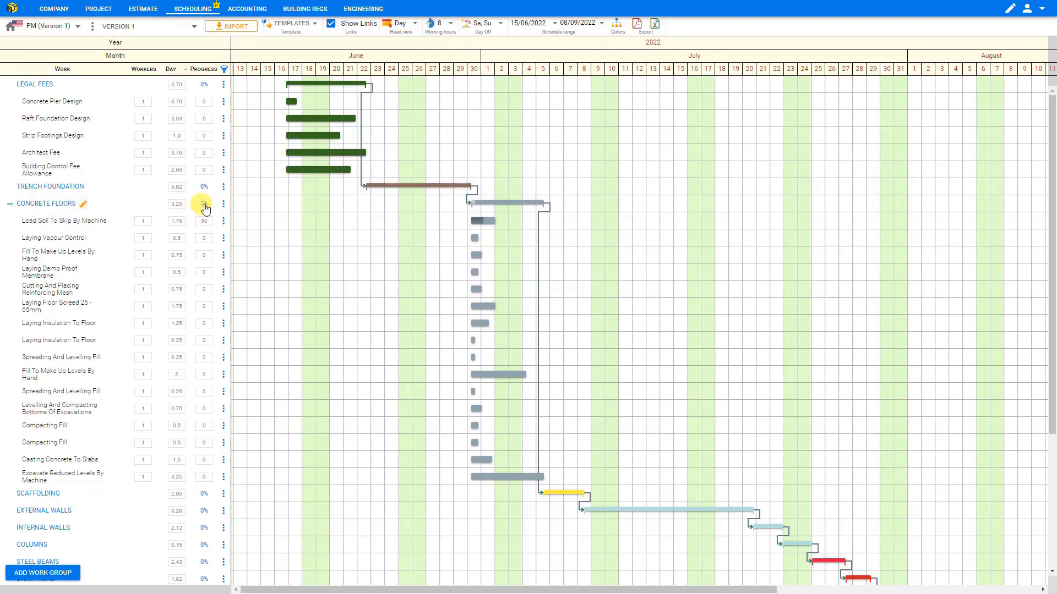
# Step: Stretch the Concrete Floors group bar to about 1 August and shorten it back to about 4 July
pyautogui.moveTo(477, 222)
pyautogui.moveTo(545, 205)
pyautogui.moveTo(545, 205); pyautogui.dragTo(915, 204)
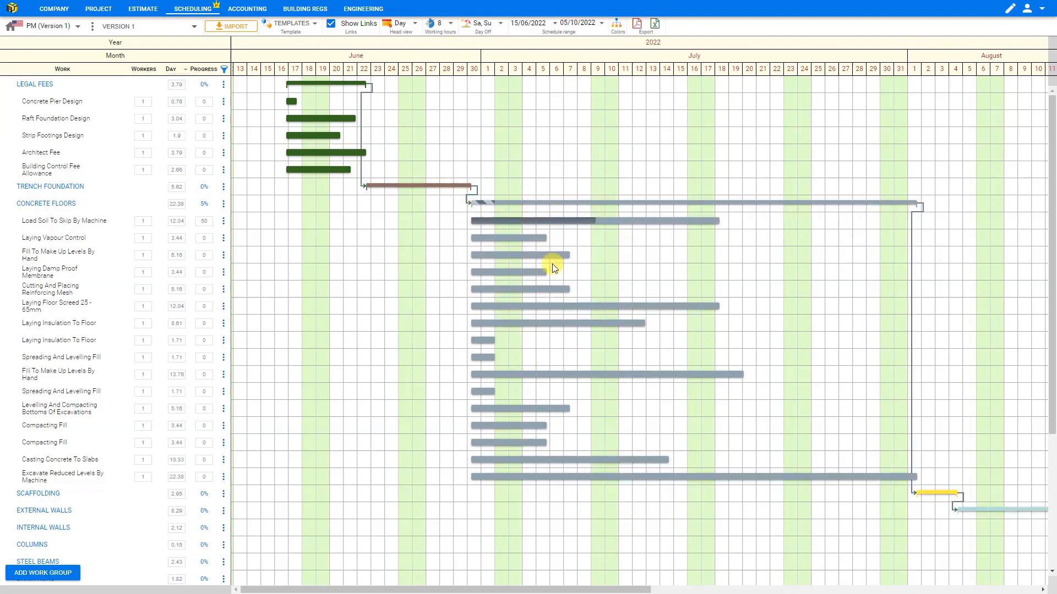
pyautogui.moveTo(490, 205)
pyautogui.moveTo(517, 221)
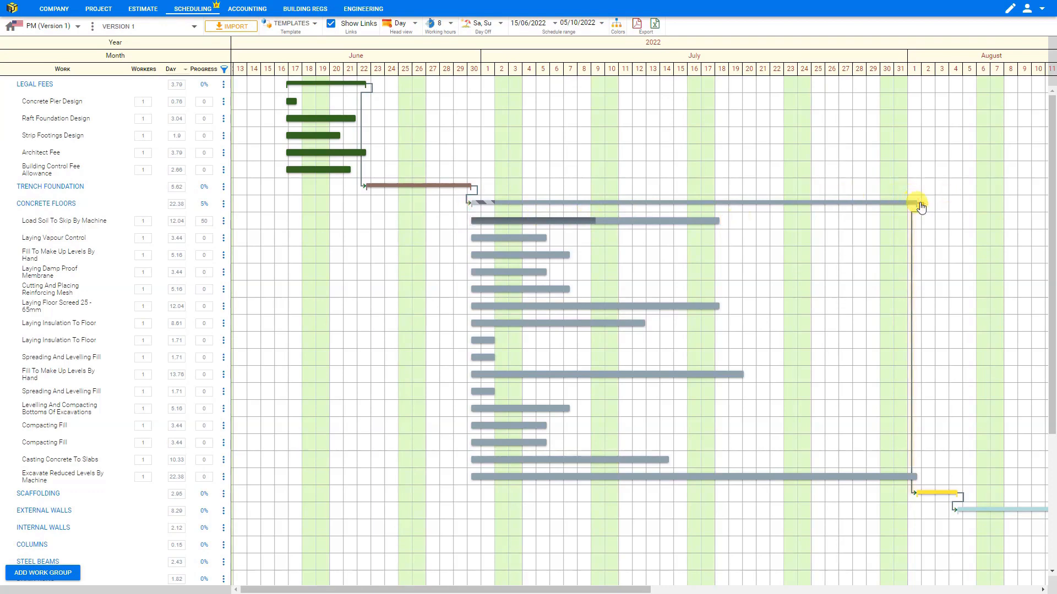
pyautogui.moveTo(920, 206); pyautogui.dragTo(532, 204)
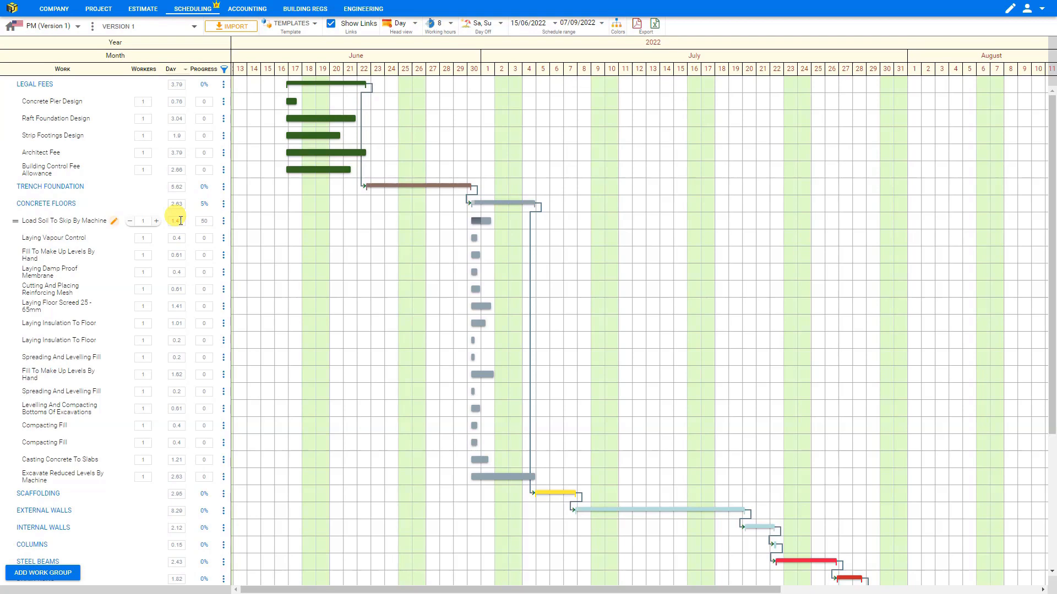
# Step: Switch the duration column's unit to hours, to weeks and back to hours
pyautogui.click(185, 75)
pyautogui.click(181, 90)
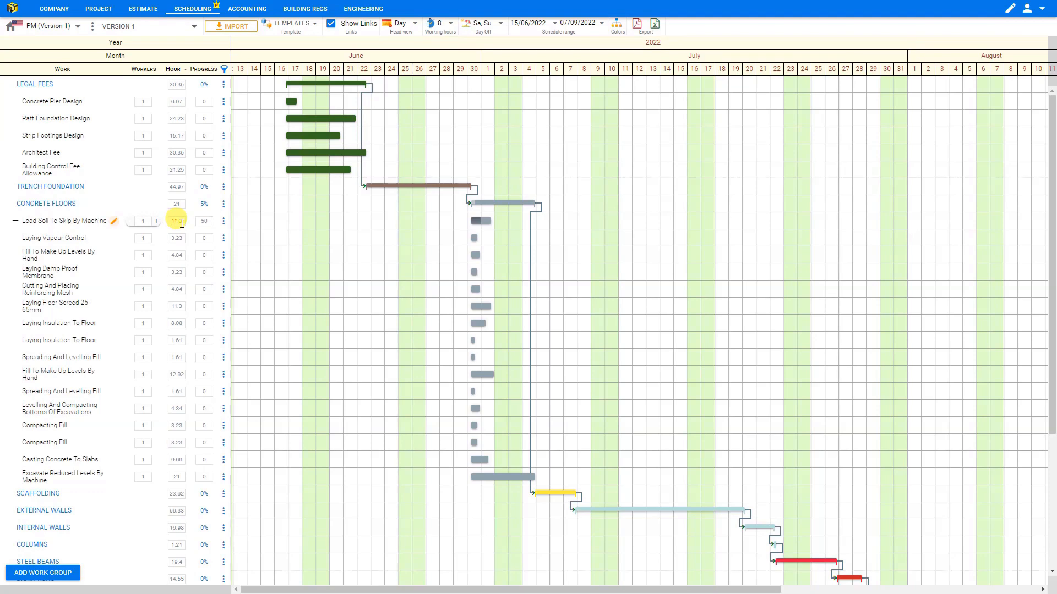
pyautogui.click(186, 71)
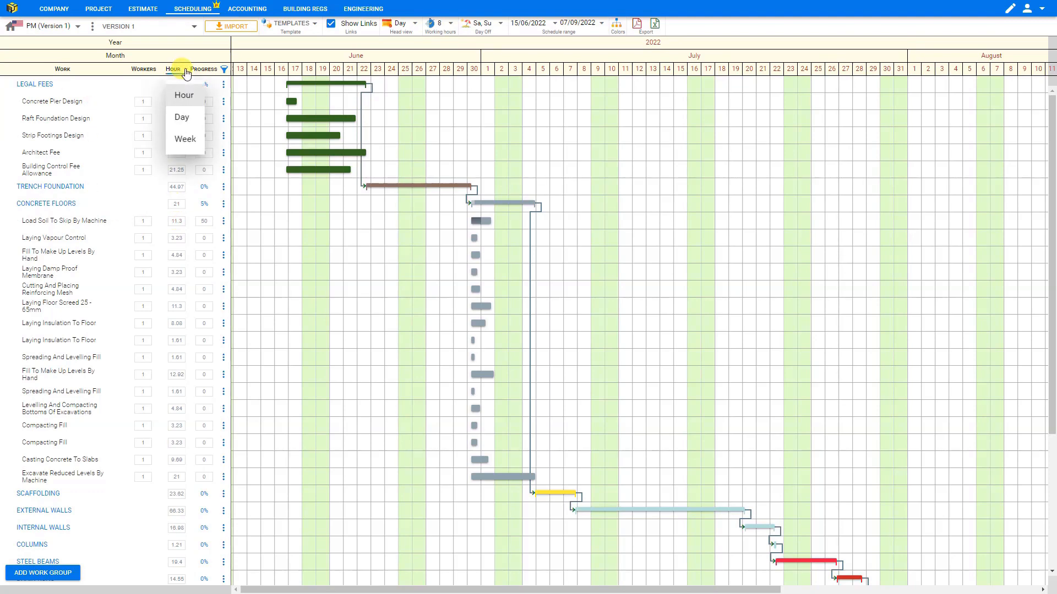
pyautogui.click(187, 144)
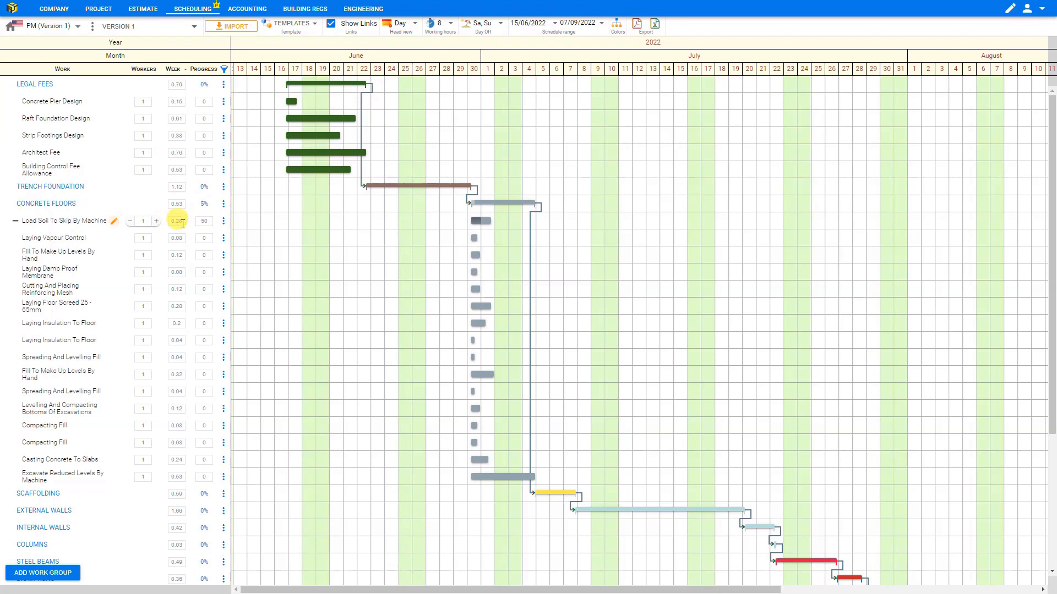
pyautogui.click(187, 73)
pyautogui.click(184, 137)
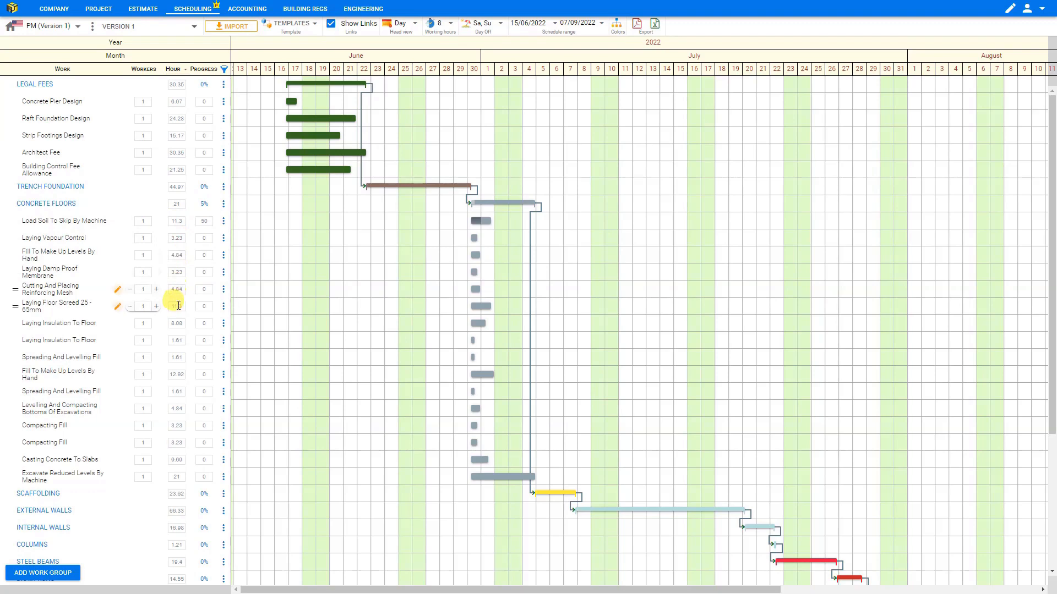
# Step: Try a longer duration for the Load Soil To Skip By Machine task in Concrete Floors, and set it to 11.5 hours
pyautogui.click(183, 222)
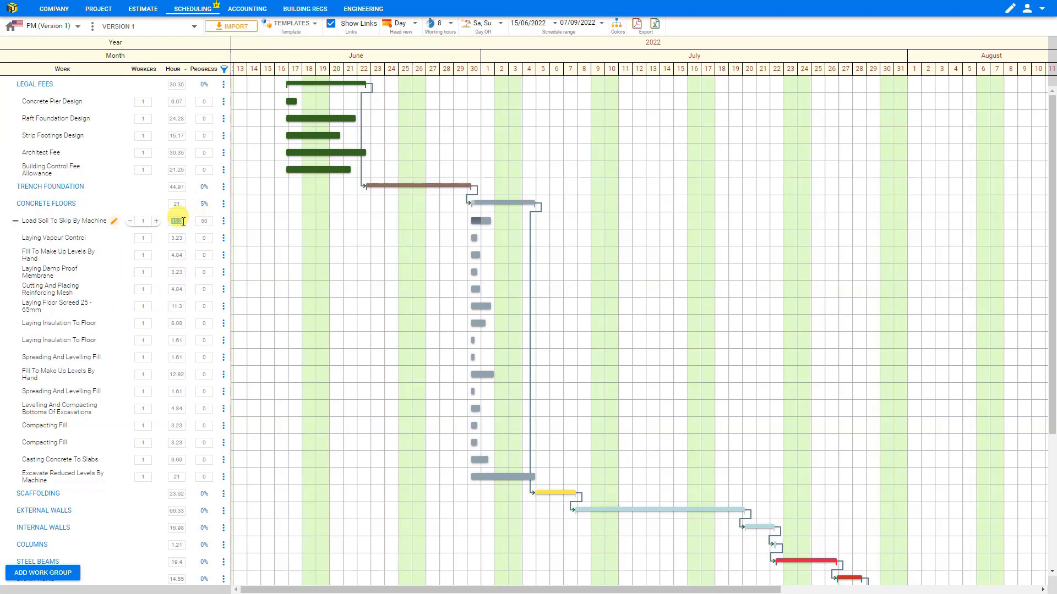
pyautogui.write('4')
pyautogui.press('Return')
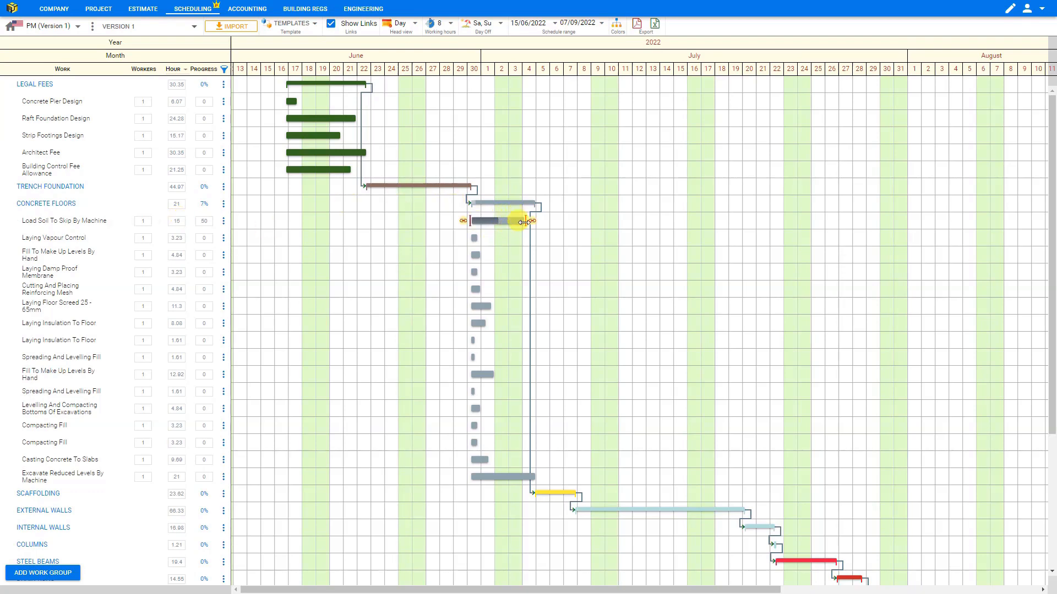
pyautogui.click(198, 220)
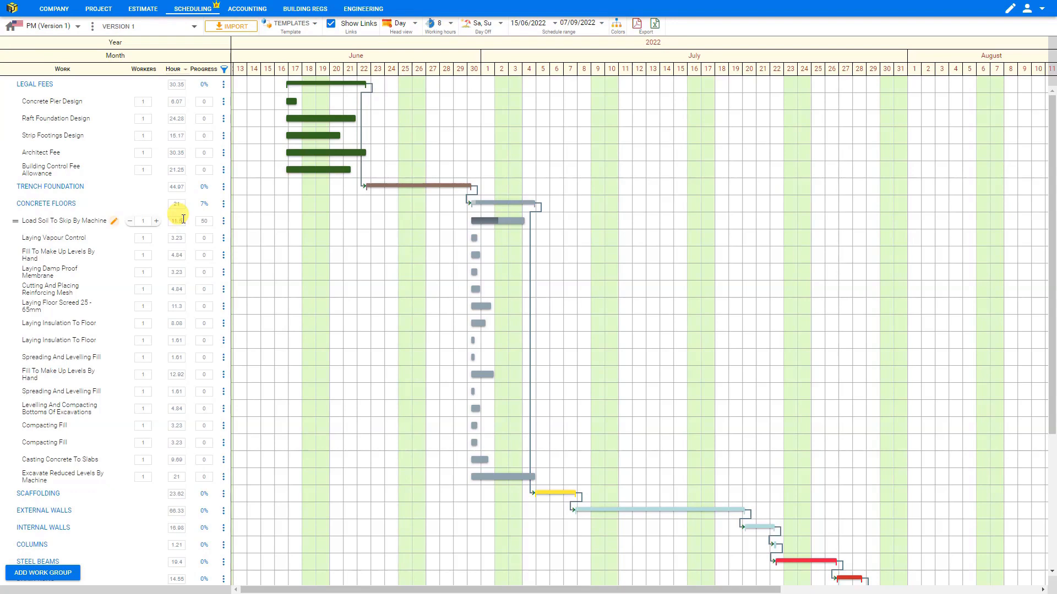
pyautogui.press('Return')
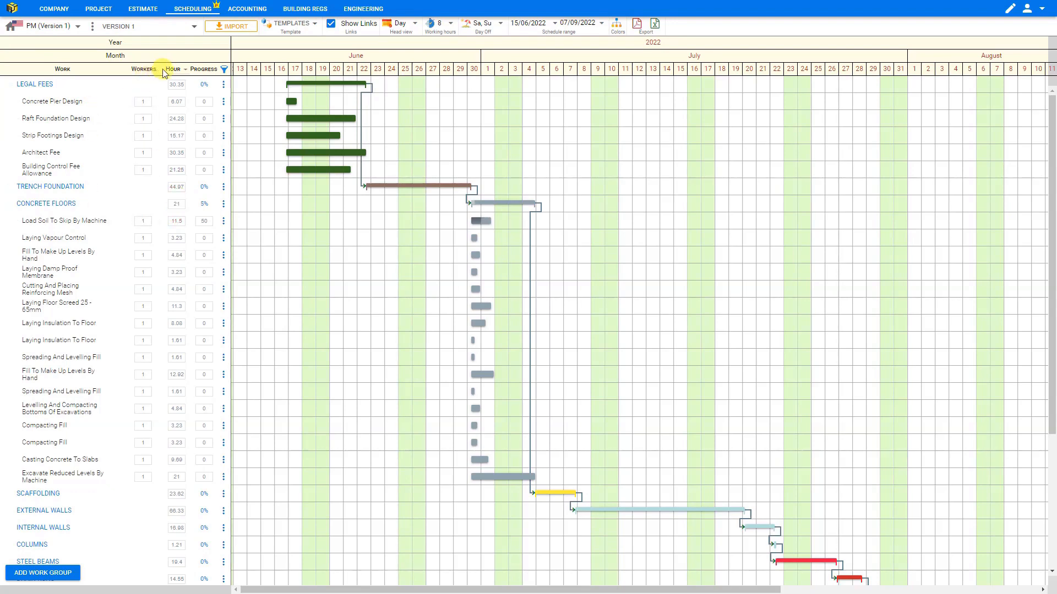
# Step: Try hiding and restoring the Workers column, showing and hiding Dates, and hiding and restoring Progress
pyautogui.click(225, 69)
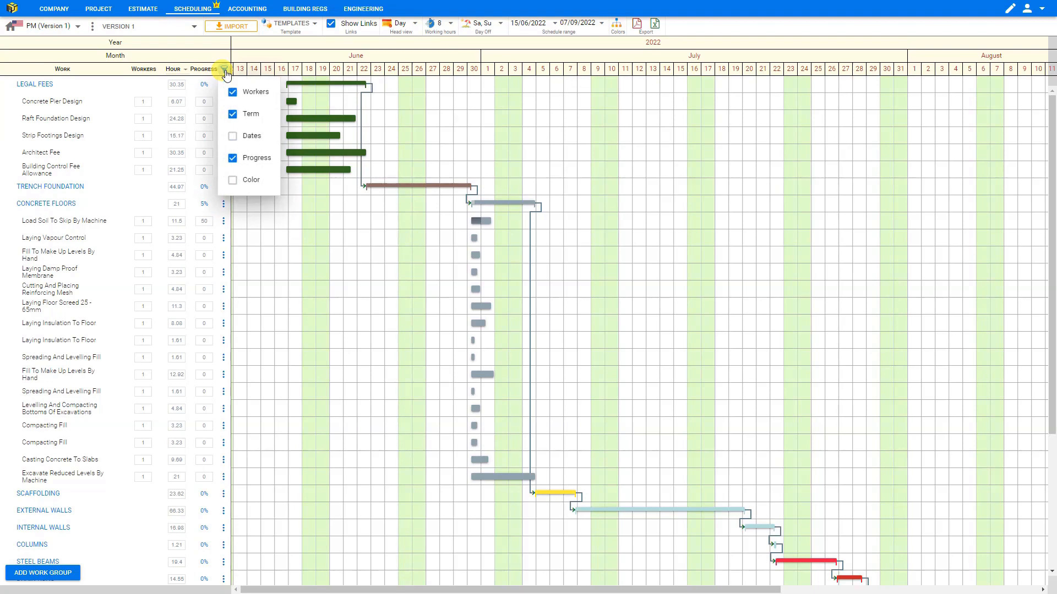
pyautogui.click(233, 94)
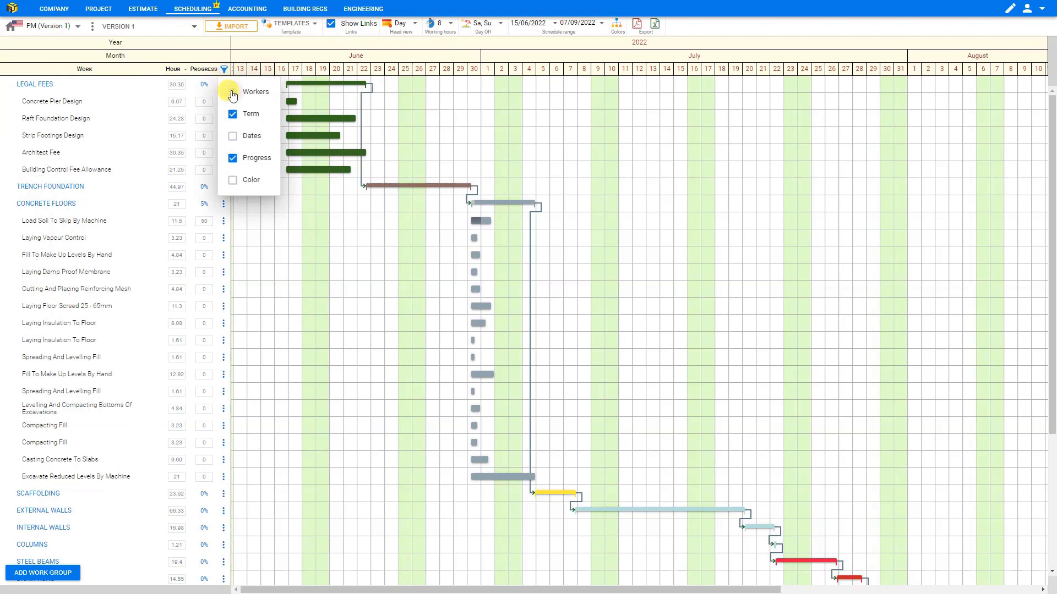
pyautogui.click(233, 94)
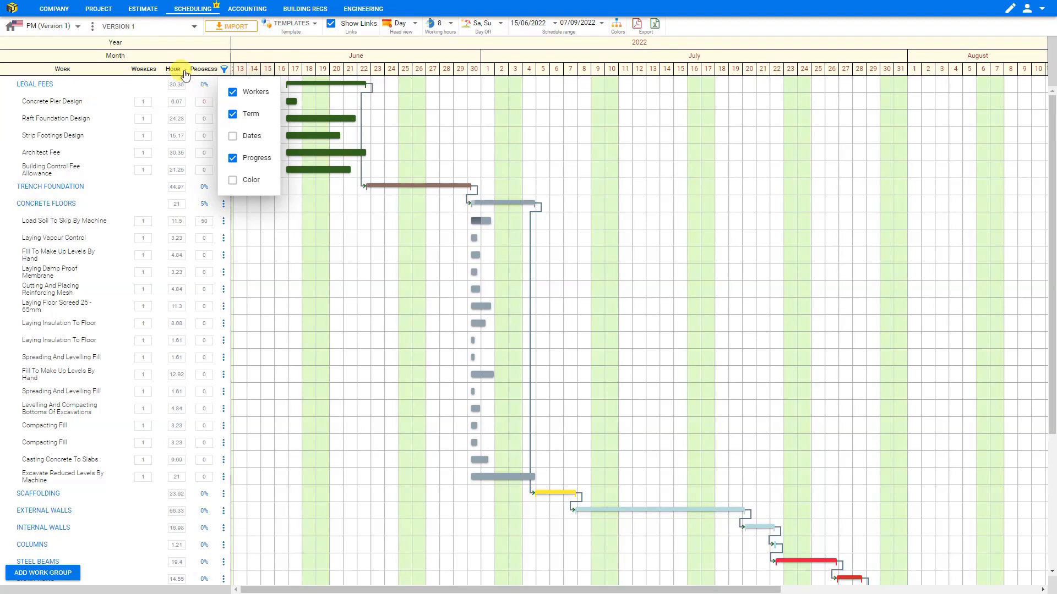
pyautogui.click(232, 138)
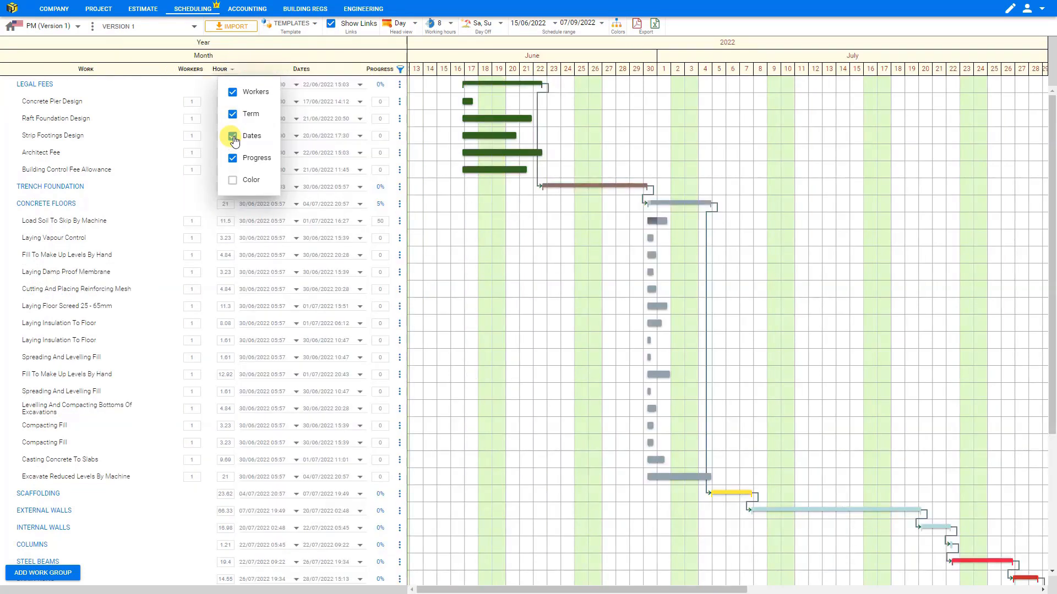
pyautogui.click(233, 137)
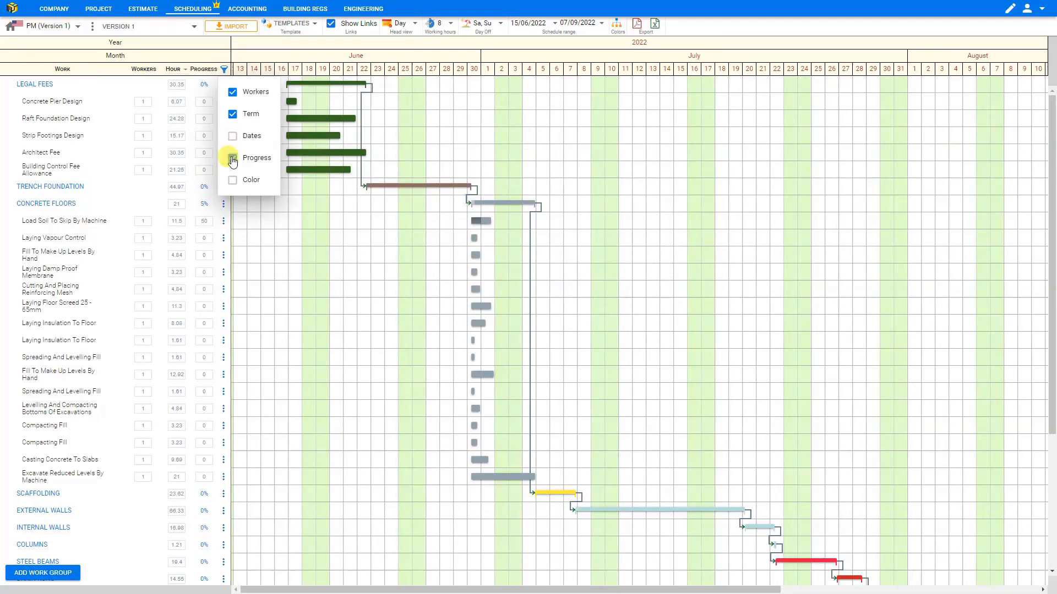
pyautogui.click(232, 159)
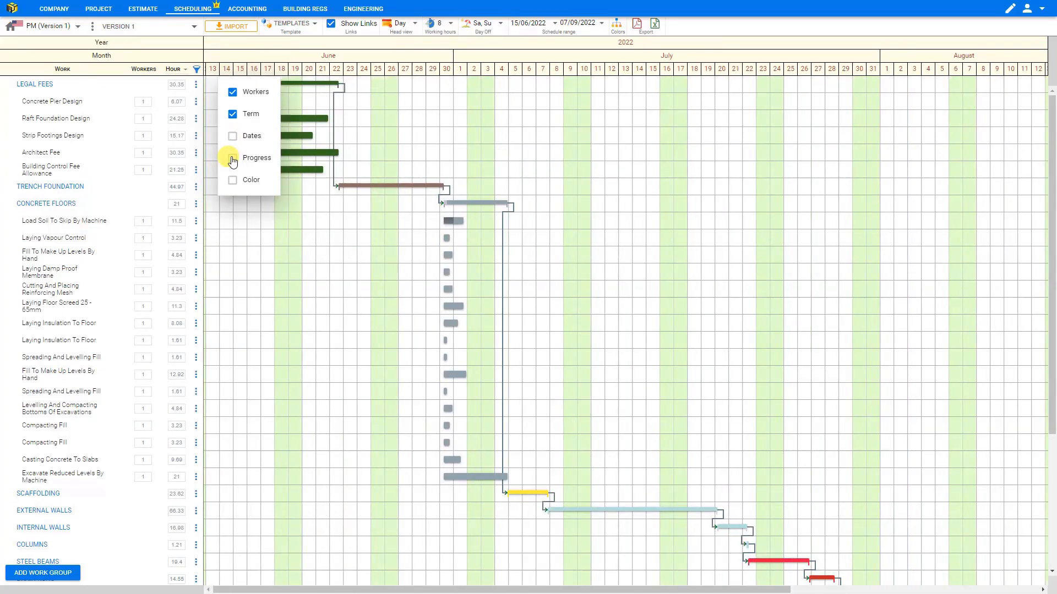
pyautogui.click(233, 159)
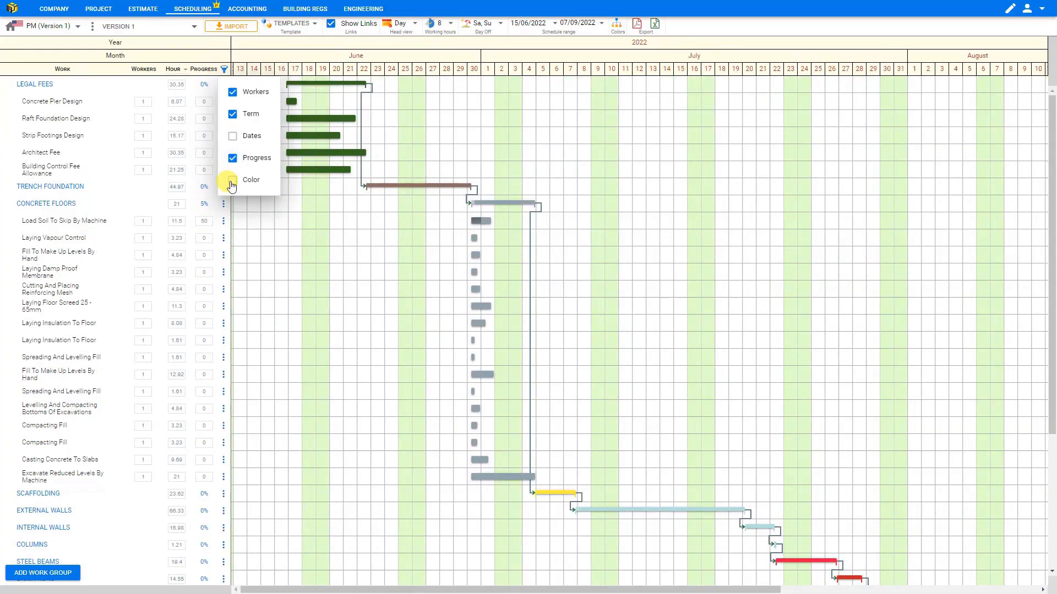
# Step: Show the Color column and colour the Load Soil To Skip By Machine task in Concrete Floors purple
pyautogui.click(232, 182)
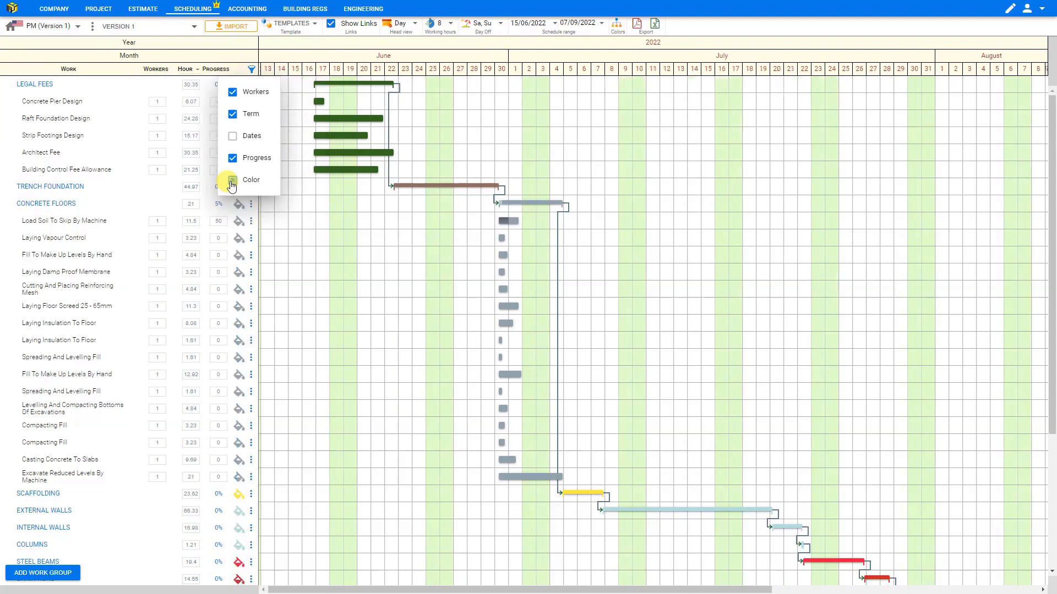
pyautogui.click(287, 182)
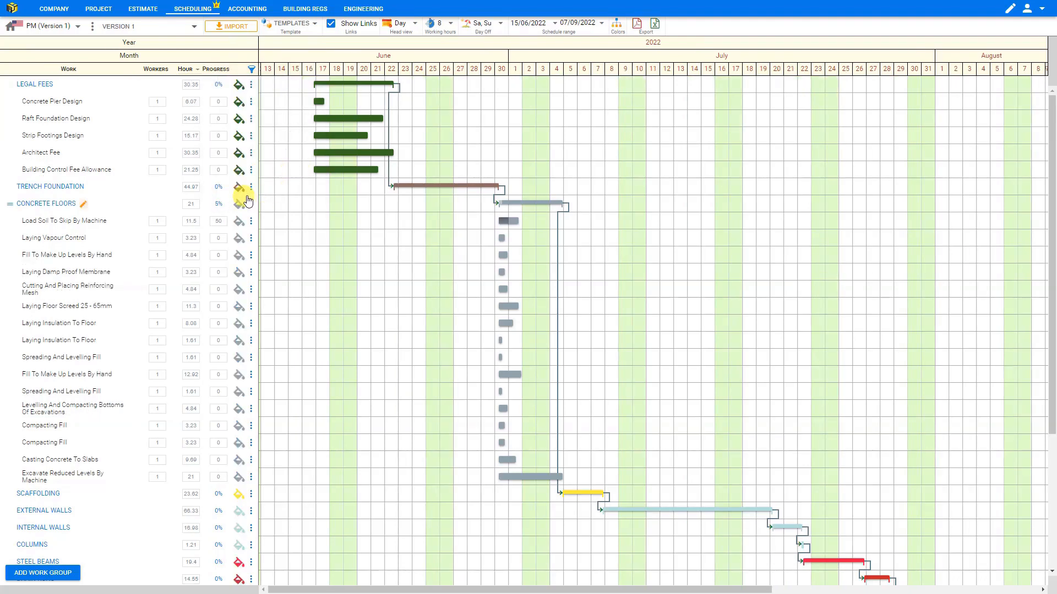
pyautogui.click(239, 226)
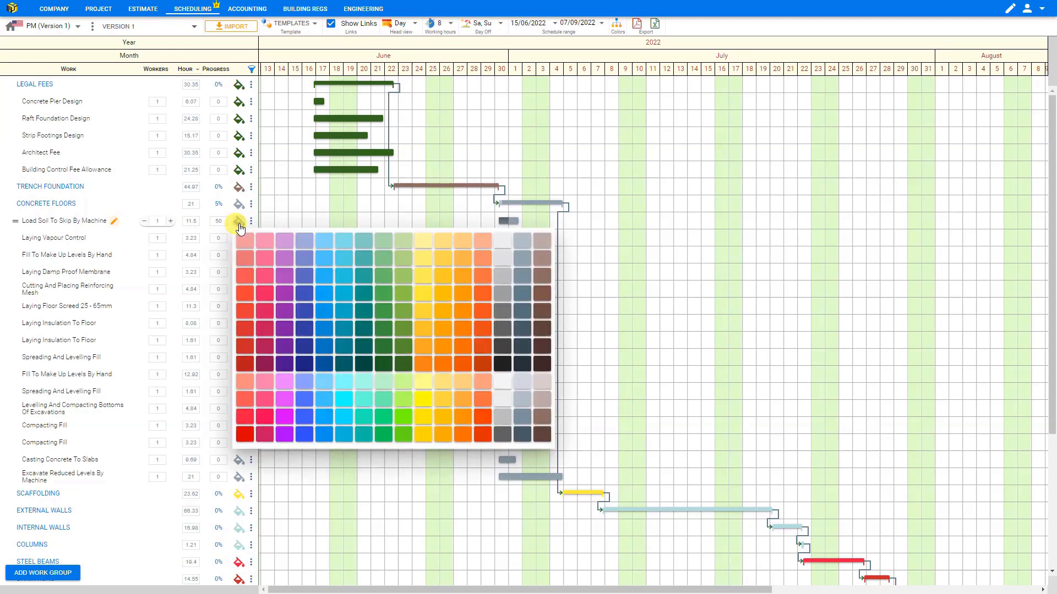
pyautogui.click(284, 296)
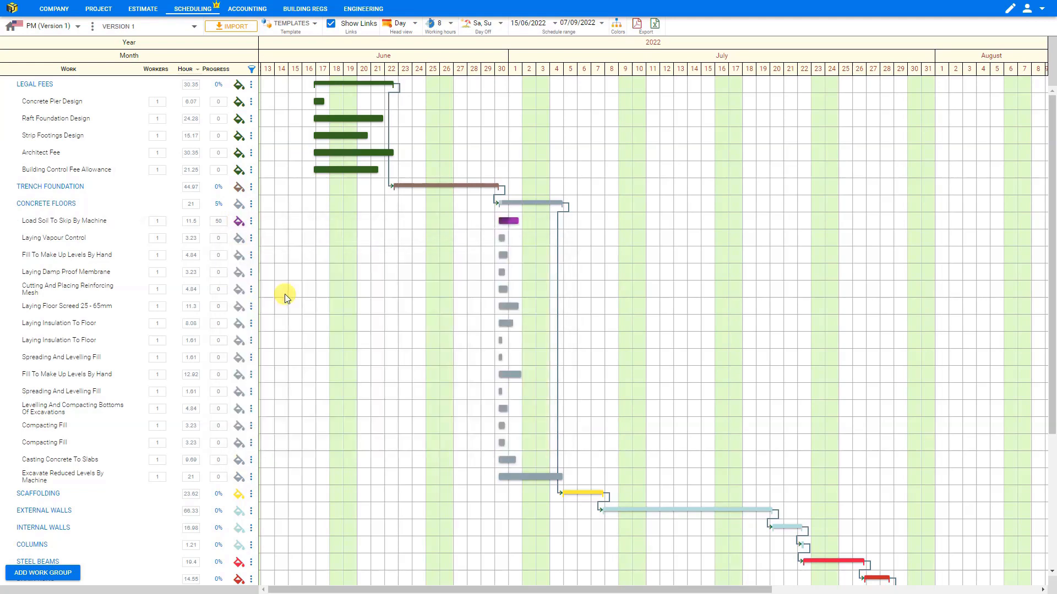
# Step: Colour the Laying Vapour Control task teal, the first Fill To Make Up Levels By Hand task yellow and Laying Damp Proof Membrane orange
pyautogui.click(239, 256)
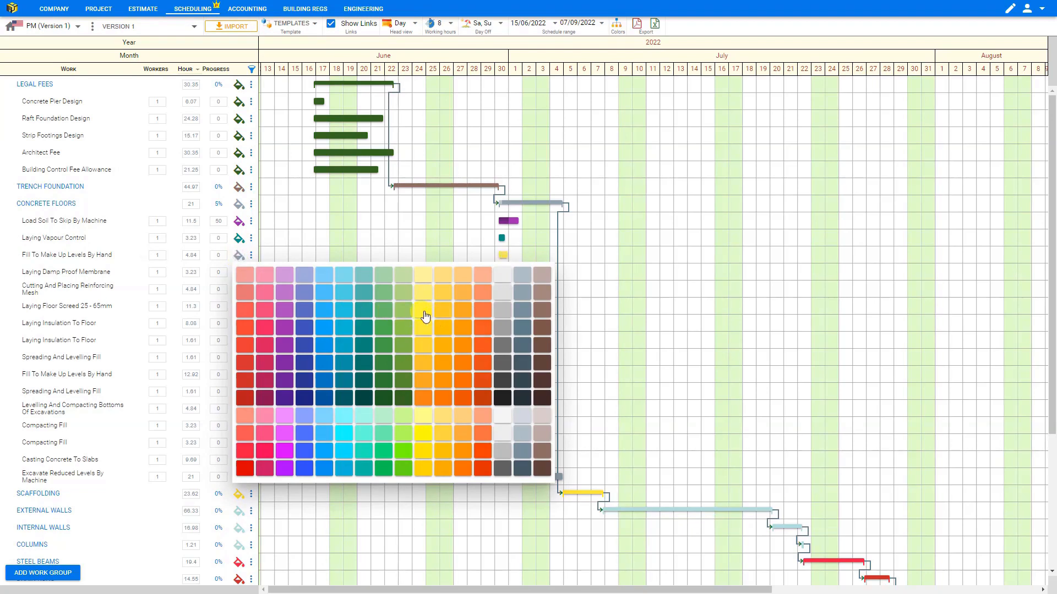
pyautogui.click(425, 315)
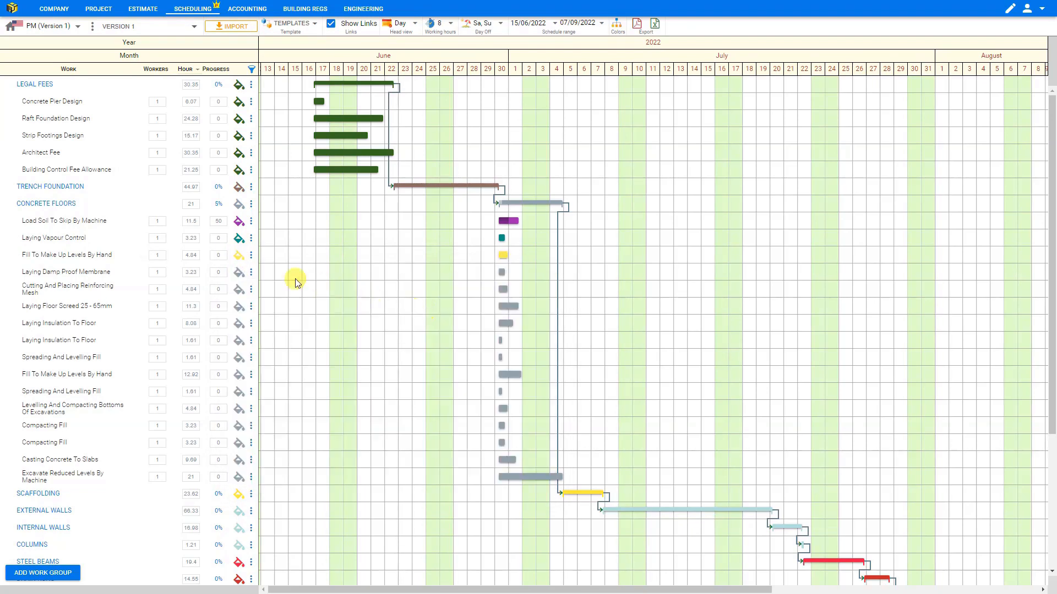
pyautogui.click(240, 273)
pyautogui.click(483, 348)
# Step: Rename the Load Soil To Skip By Machine task in Concrete Floors as Load Soil To Skip By Excavator
pyautogui.click(113, 222)
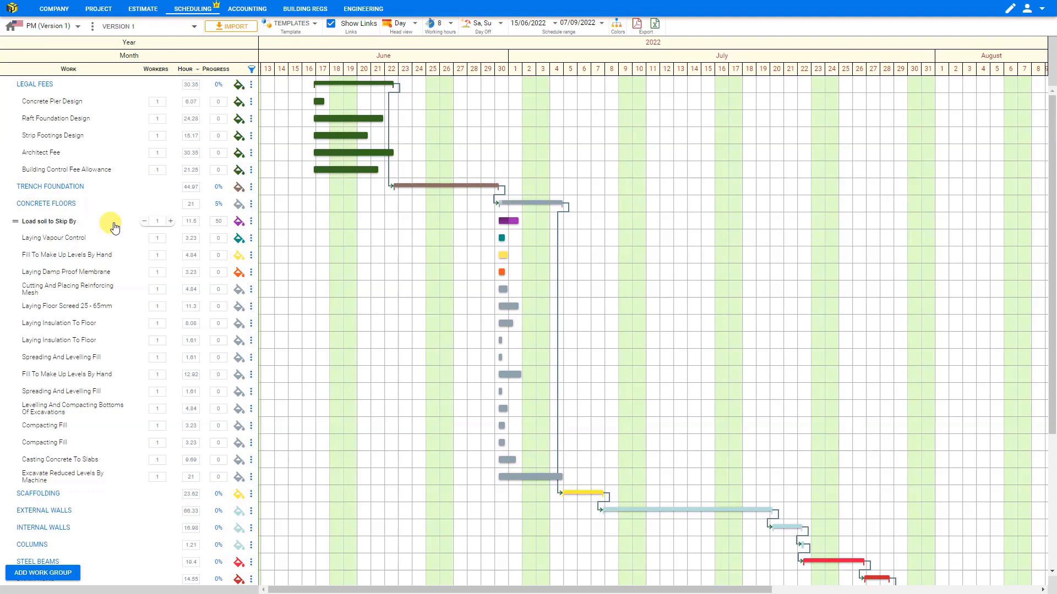
pyautogui.write('Excavator')
pyautogui.press('Return')
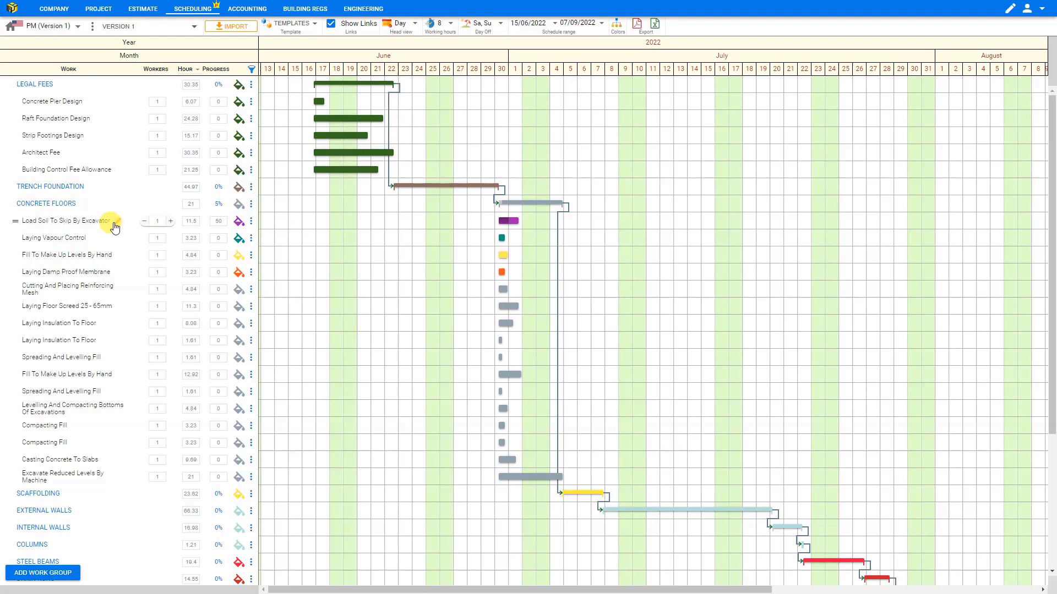
# Step: Collapse the Concrete Floors and Legal Fees groups, and add a new work group named Fix 1st Electrics
pyautogui.click(43, 204)
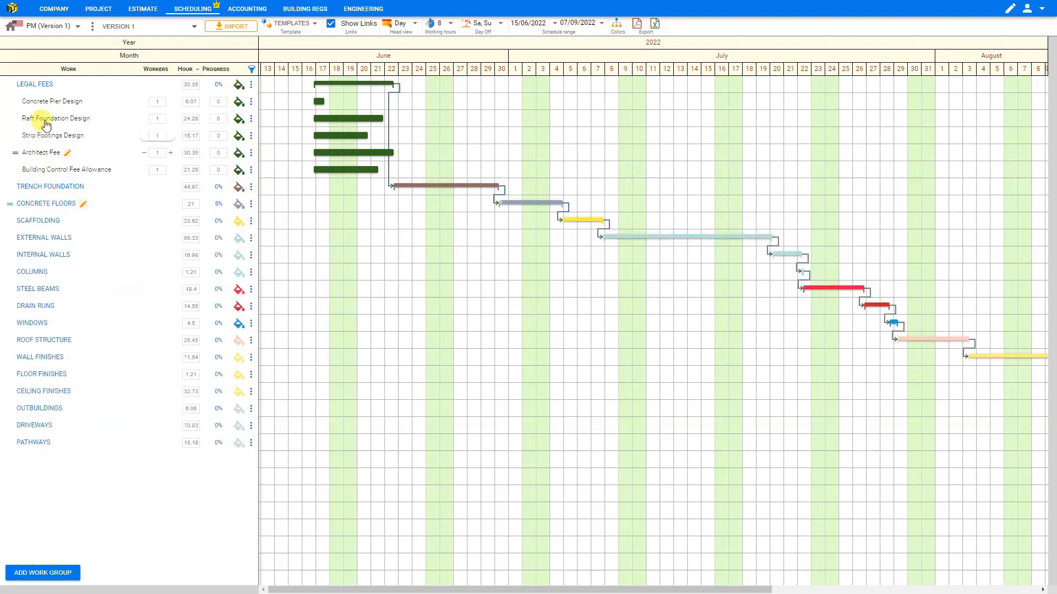
pyautogui.click(39, 85)
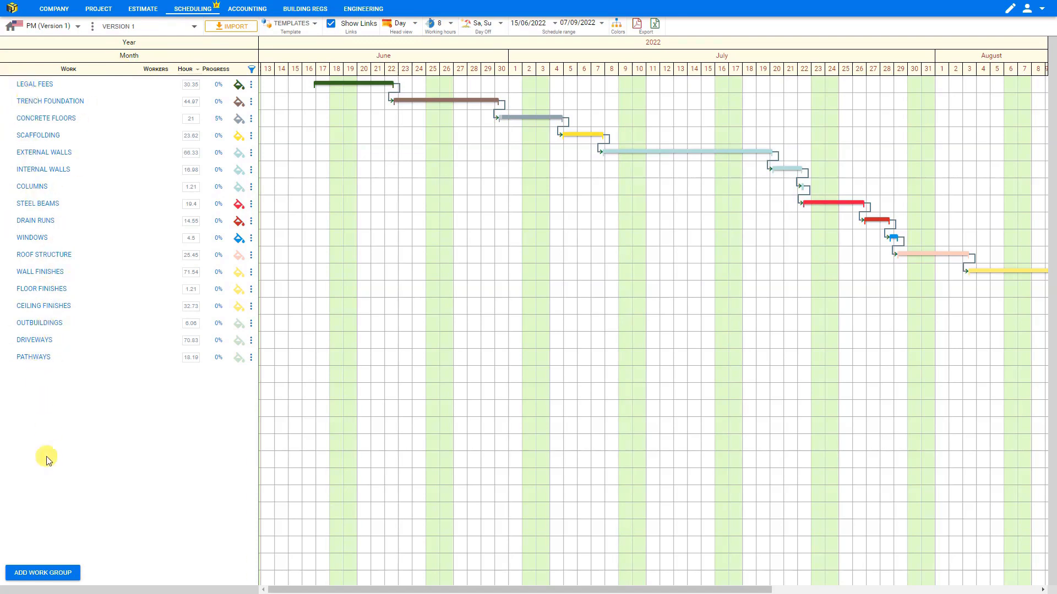
pyautogui.click(38, 575)
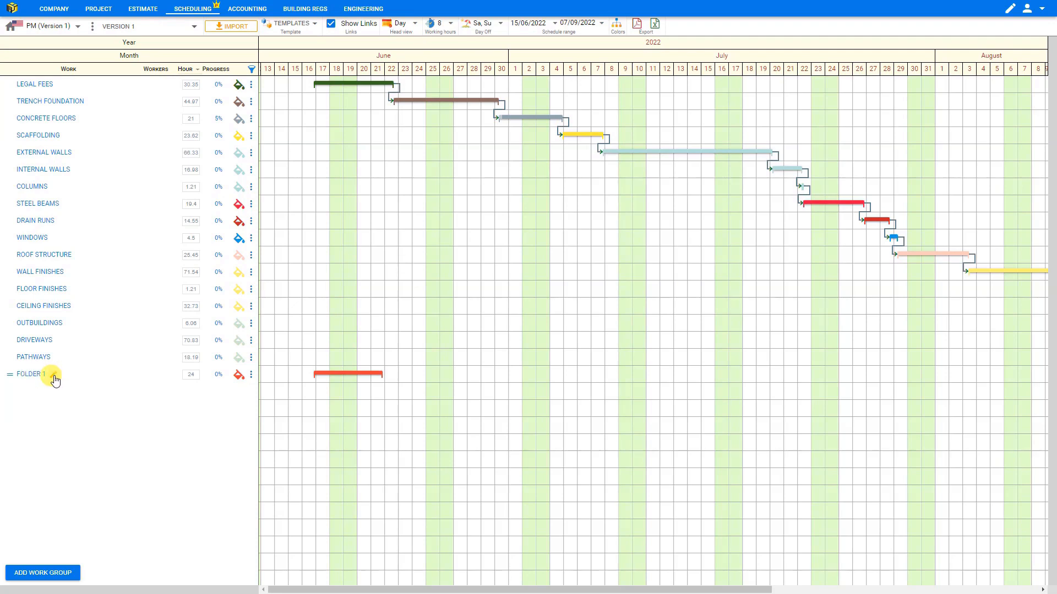
pyautogui.click(54, 377)
pyautogui.press('BackSpace')
pyautogui.press('BackSpace')
pyautogui.press('BackSpace')
pyautogui.press('BackSpace')
pyautogui.write('Fix 1st Electrics')
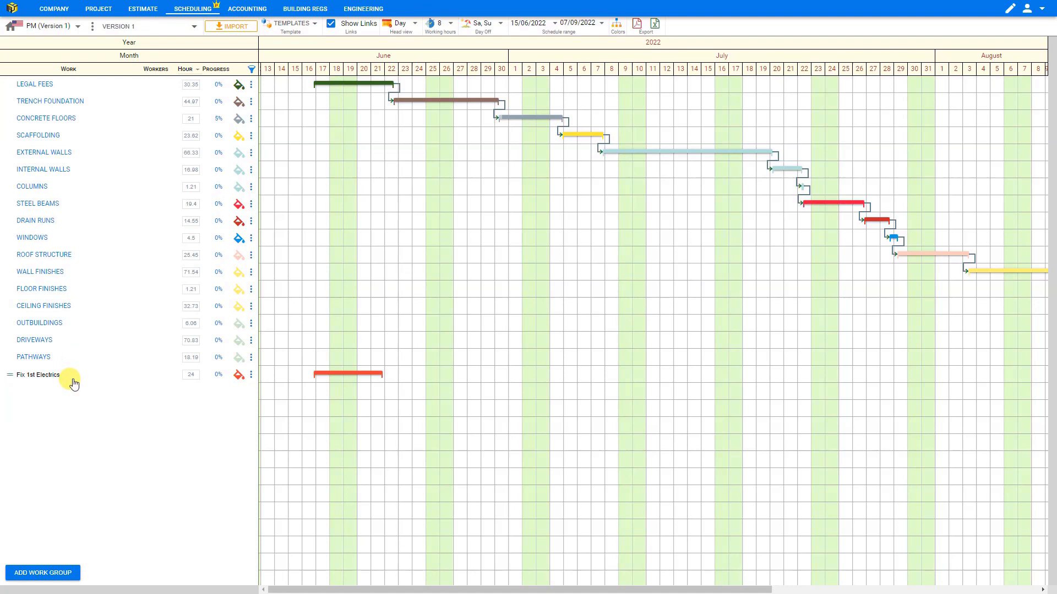
pyautogui.press('Return')
# Step: Expand Fix 1st Electrics, add a second task to it, and name the two tasks Supply and Wiring
pyautogui.click(56, 376)
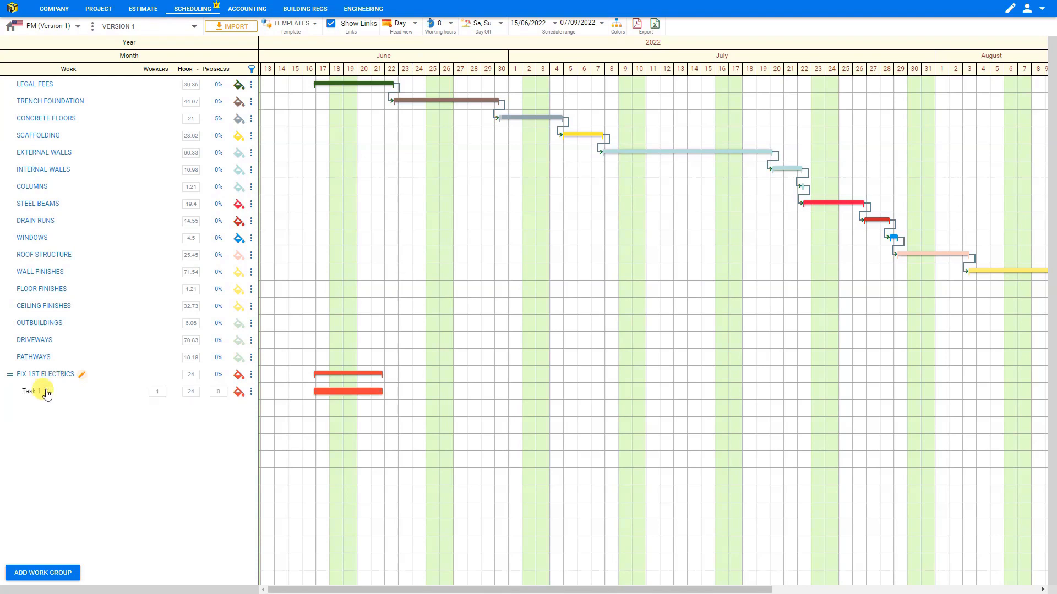
pyautogui.moveTo(29, 393)
pyautogui.click(251, 378)
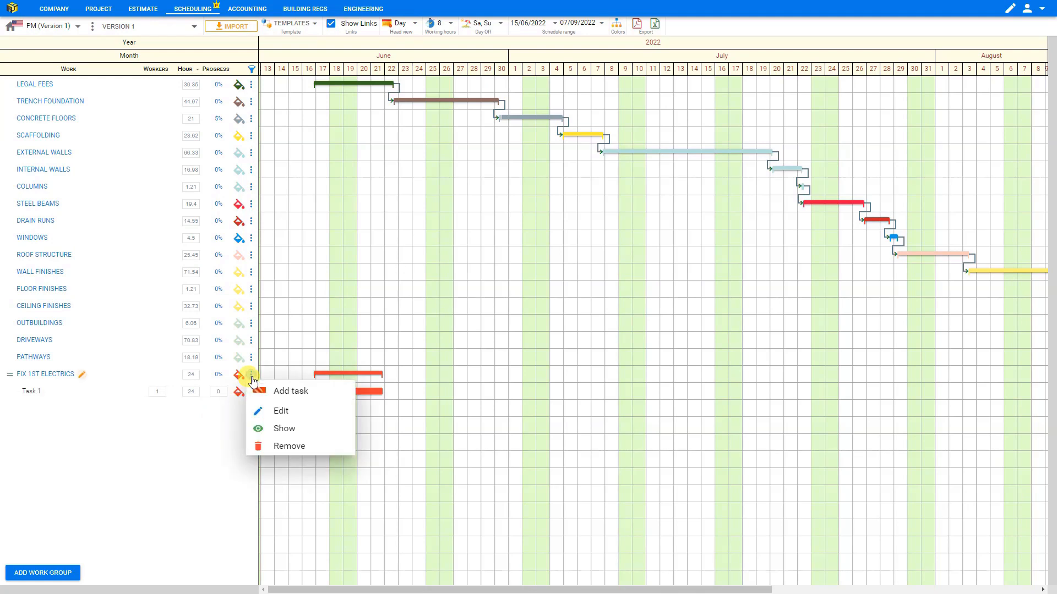
pyautogui.click(276, 391)
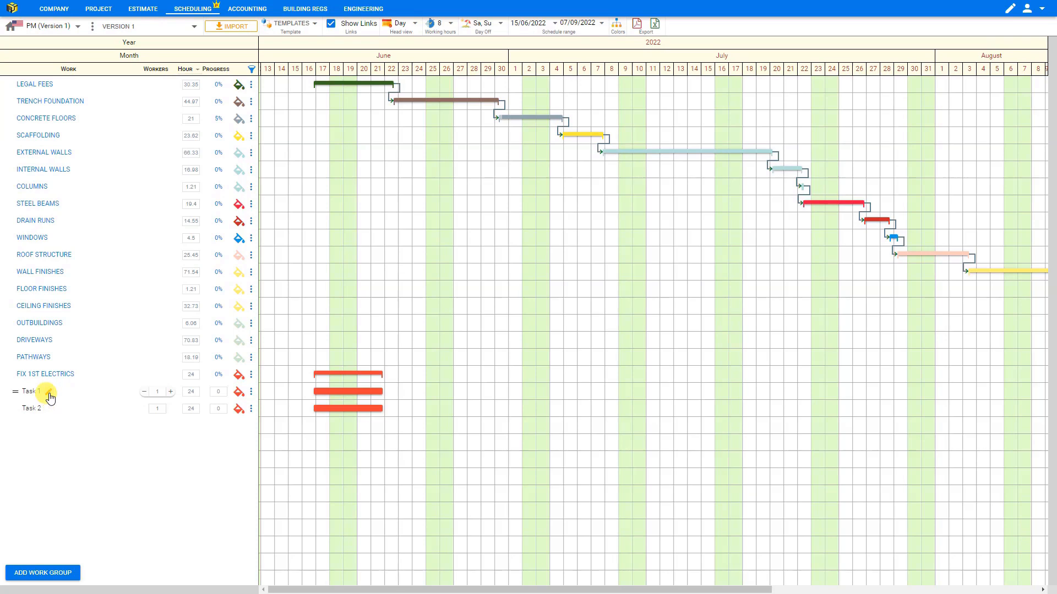
pyautogui.click(49, 393)
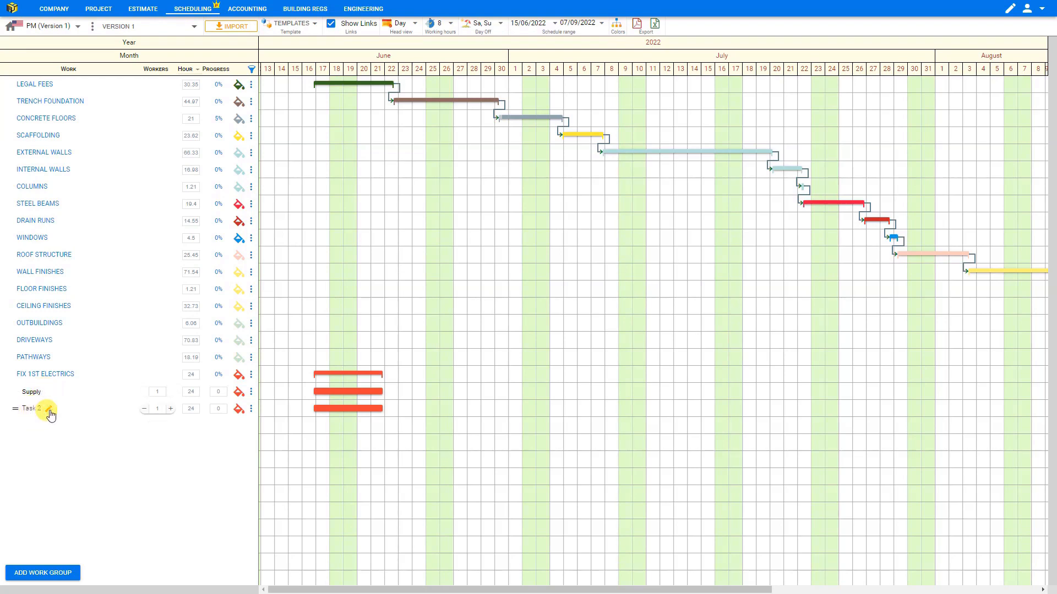
pyautogui.tripleClick(44, 412)
pyautogui.write('Wiring')
pyautogui.press('Return')
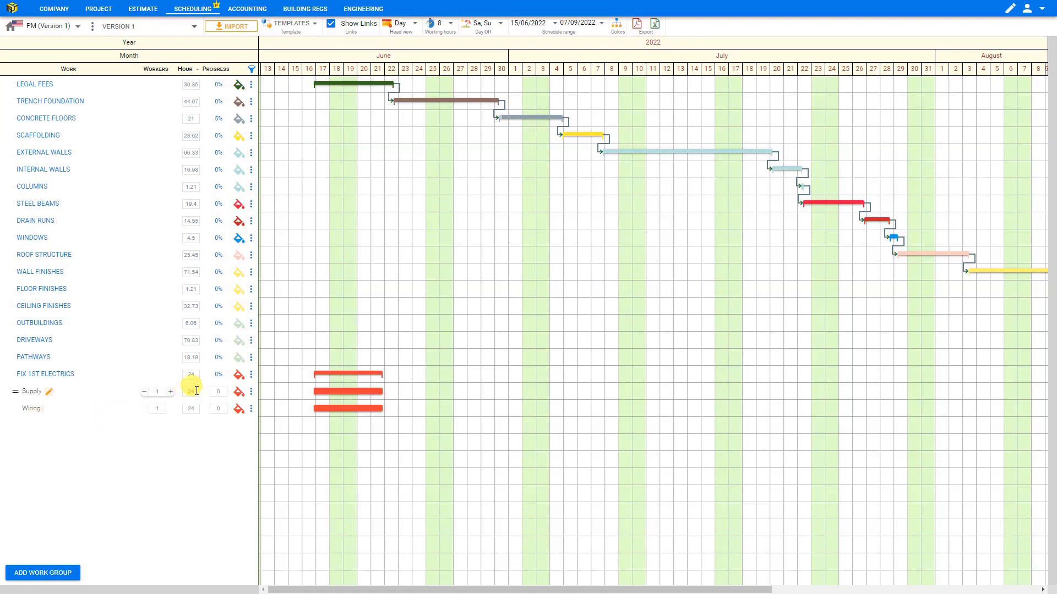
# Step: Set the duration of the Supply task to 10 hours and of the Wiring task to 40 hours
pyautogui.moveTo(198, 390); pyautogui.dragTo(175, 389)
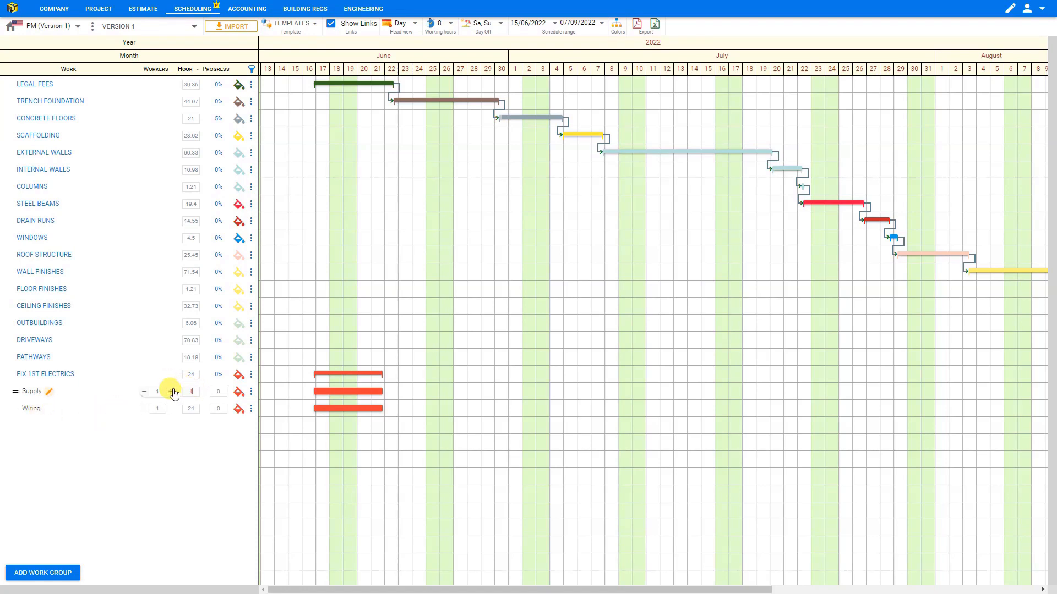
pyautogui.moveTo(196, 408); pyautogui.dragTo(181, 406)
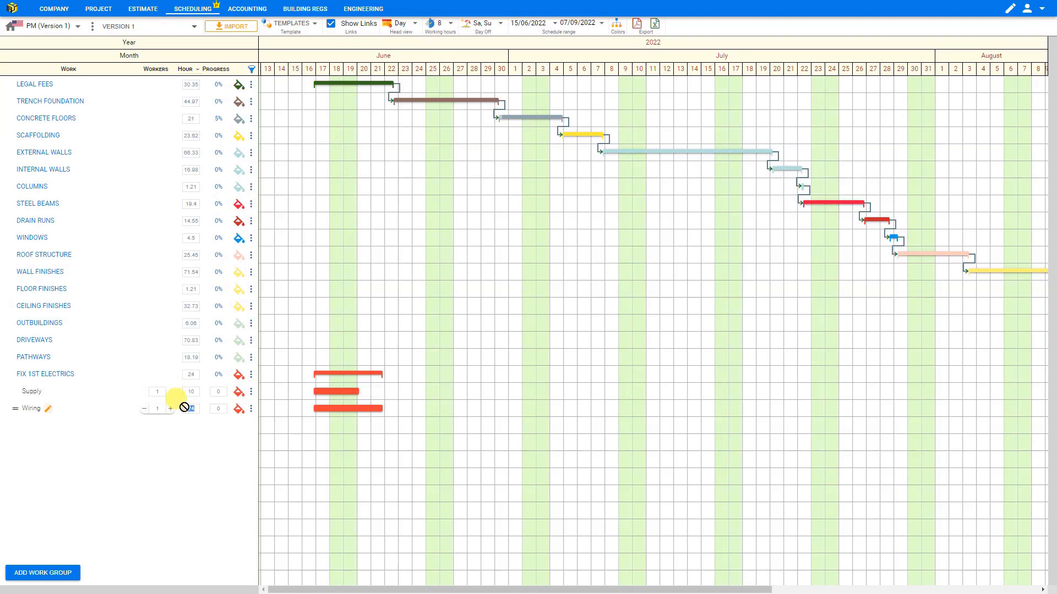
pyautogui.write('4')
pyautogui.click(189, 422)
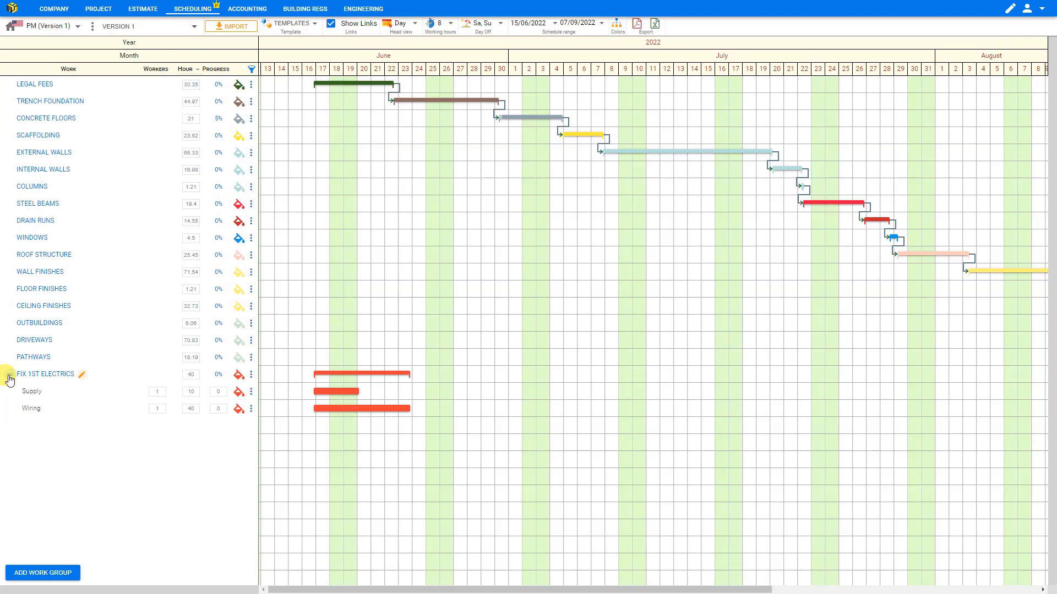
# Step: Move the Fix 1st Electrics group between Roof Structure and Wall Finishes, collapse it, and apply a scheduling template that links it in sequence
pyautogui.moveTo(10, 379); pyautogui.dragTo(11, 271)
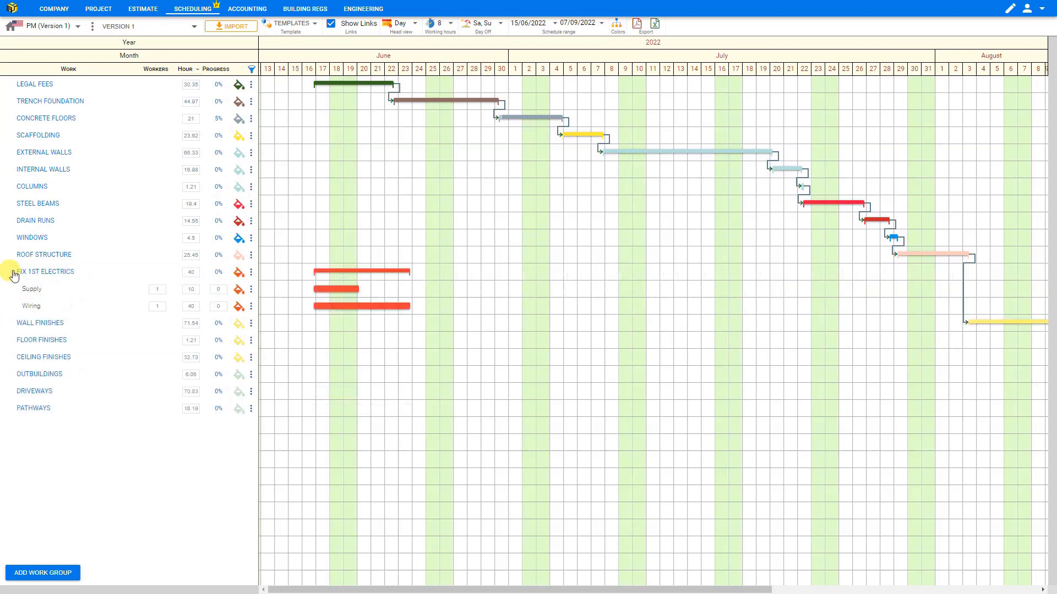
pyautogui.click(56, 275)
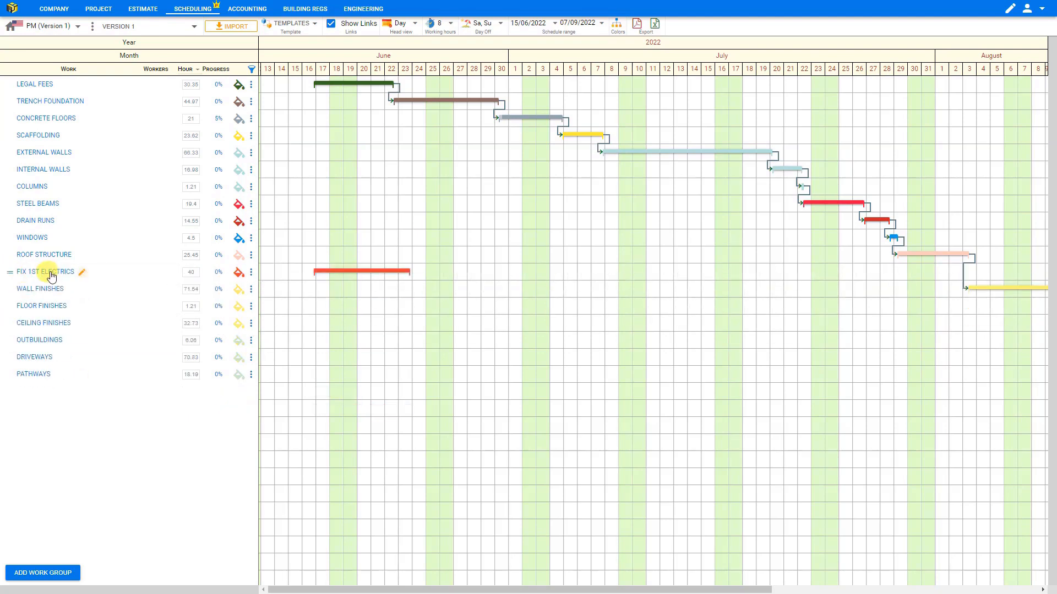
pyautogui.click(303, 23)
pyautogui.click(471, 174)
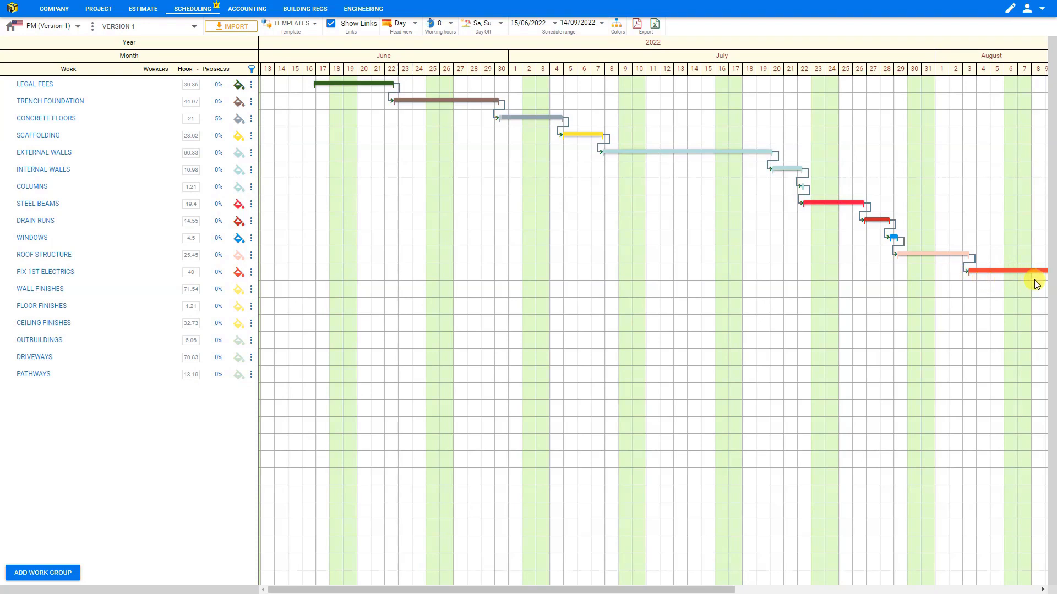
# Step: Move the Fix 1st Electrics group between Windows and Roof Structure, and remove its link from Roof Structure
pyautogui.moveTo(11, 273)
pyautogui.moveTo(10, 273); pyautogui.dragTo(10, 255)
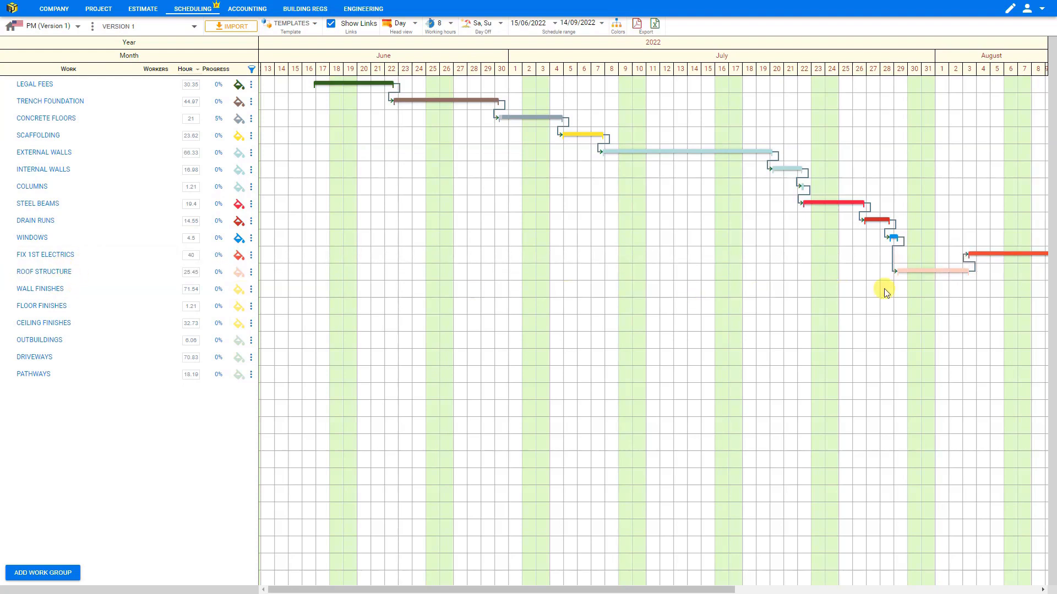
pyautogui.moveTo(1003, 252)
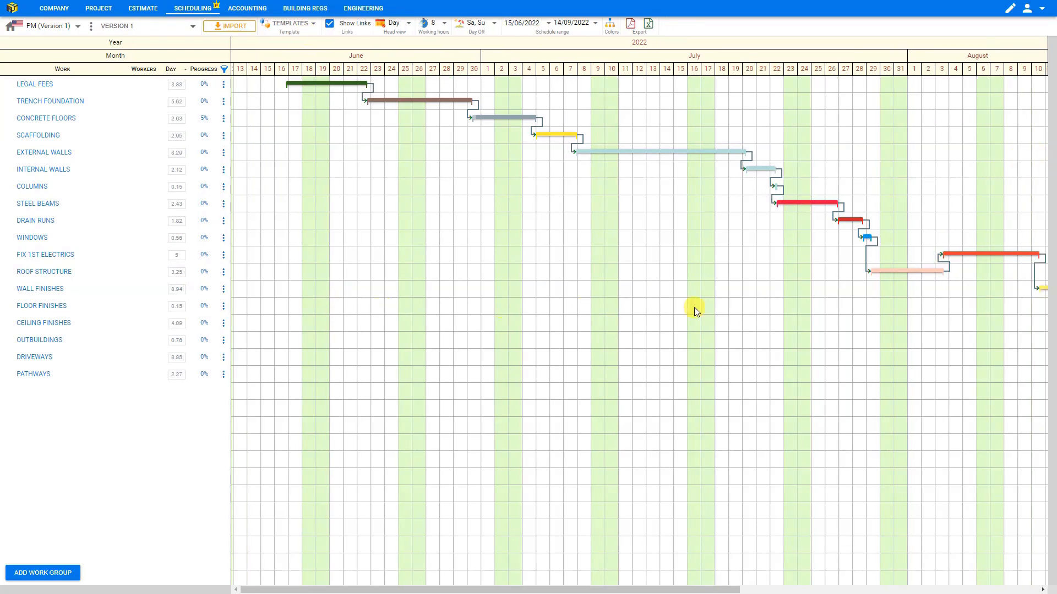
pyautogui.click(948, 268)
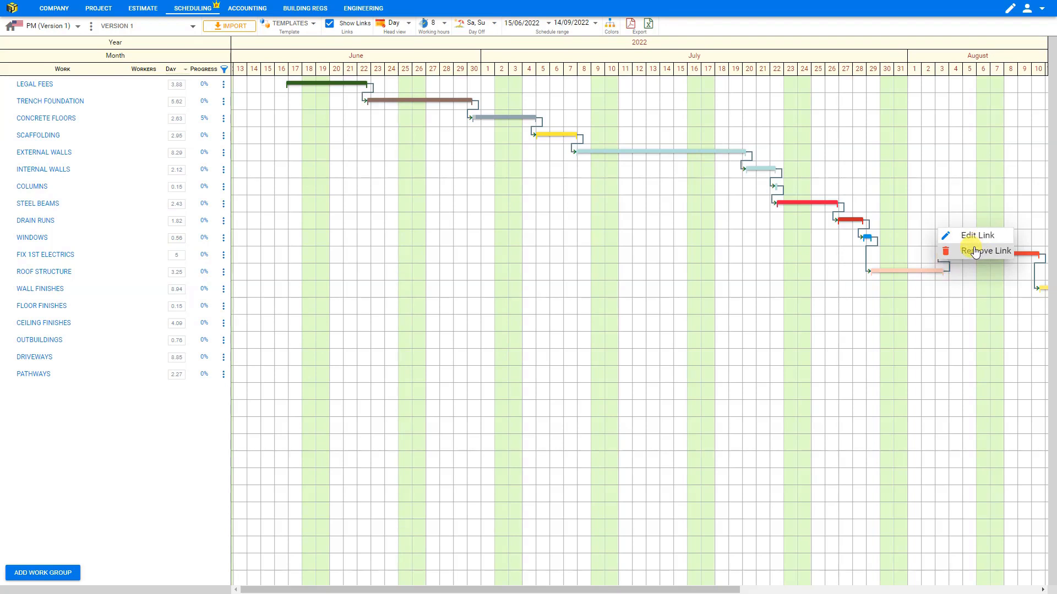
pyautogui.click(975, 251)
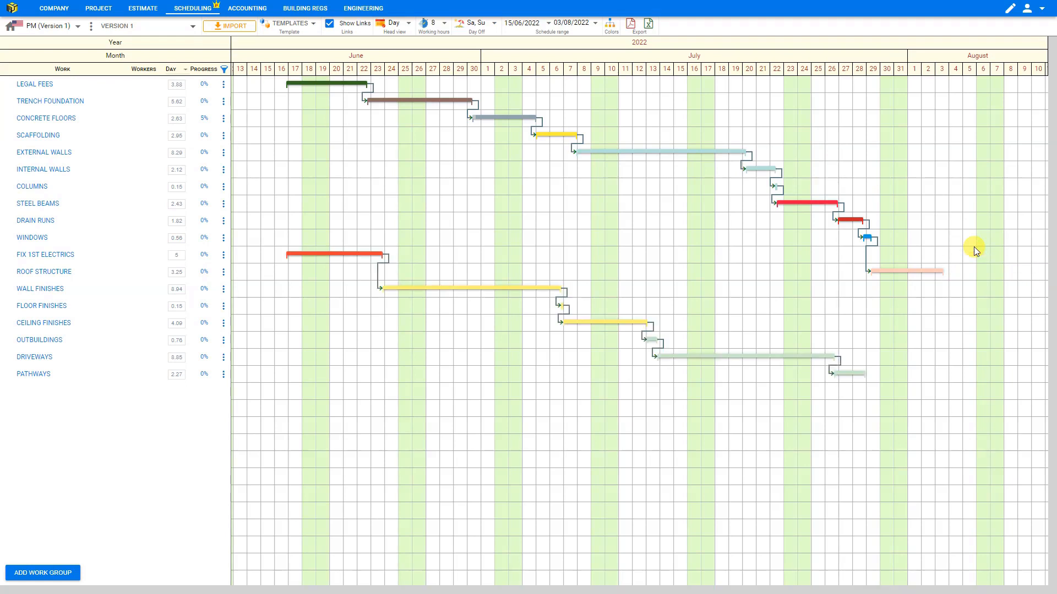
# Step: Remove the link from Windows to Roof Structure and the link from Fix 1st Electrics to Wall Finishes
pyautogui.moveTo(333, 254)
pyautogui.click(865, 257)
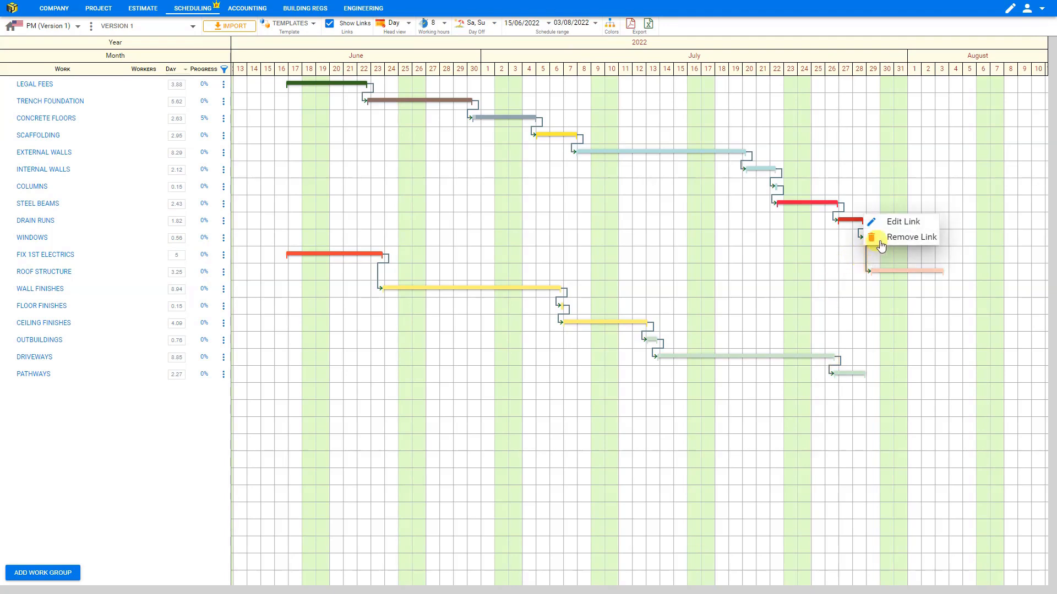
pyautogui.click(884, 236)
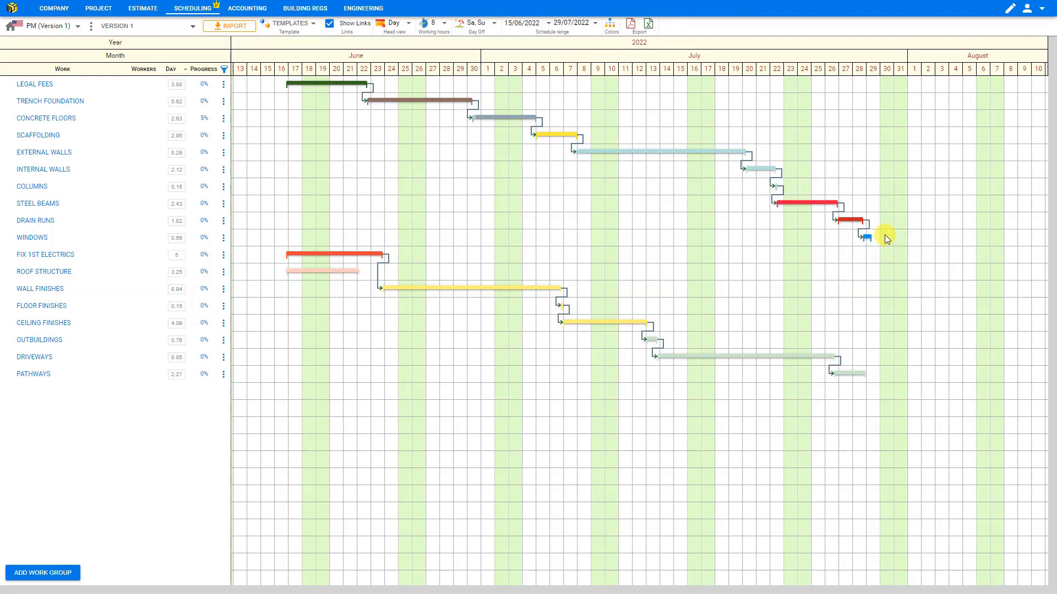
pyautogui.click(379, 268)
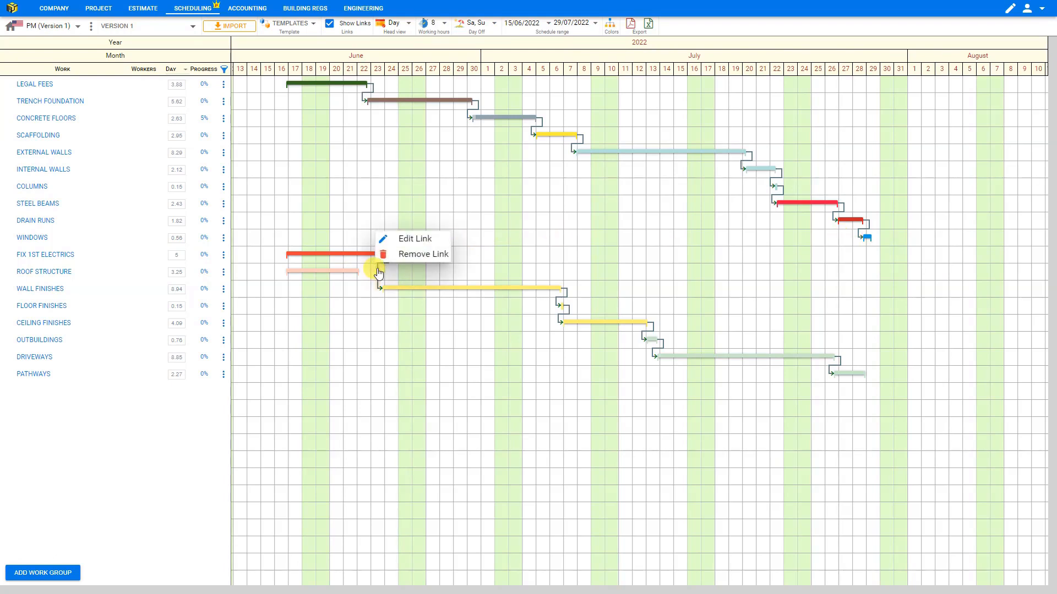
pyautogui.click(406, 258)
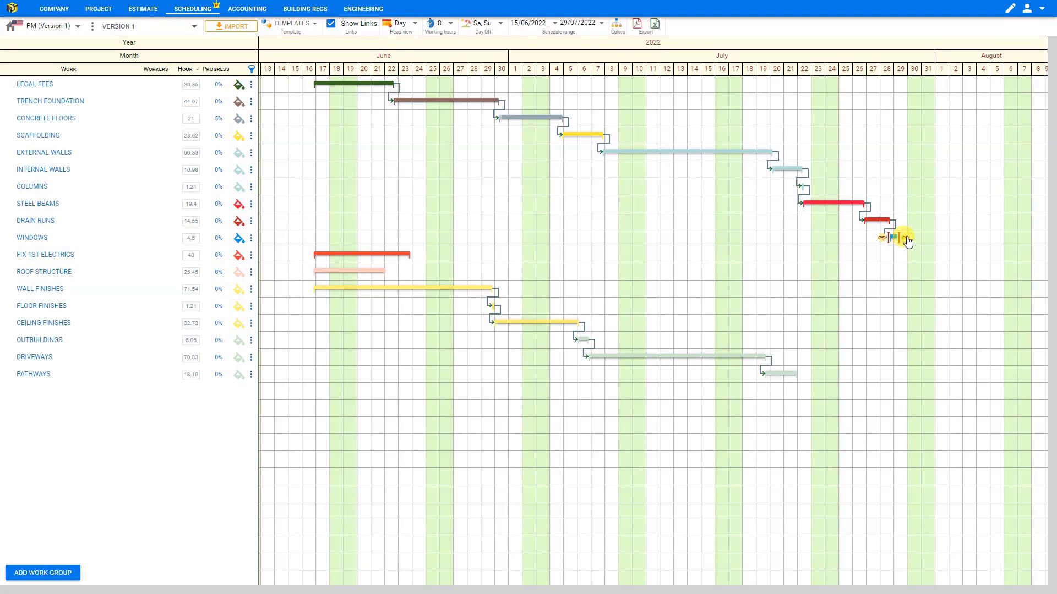
# Step: Link the end of Windows to the start of Fix 1st Electrics, and the end of Fix 1st Electrics to the start of Roof Structure
pyautogui.moveTo(907, 241); pyautogui.dragTo(306, 258)
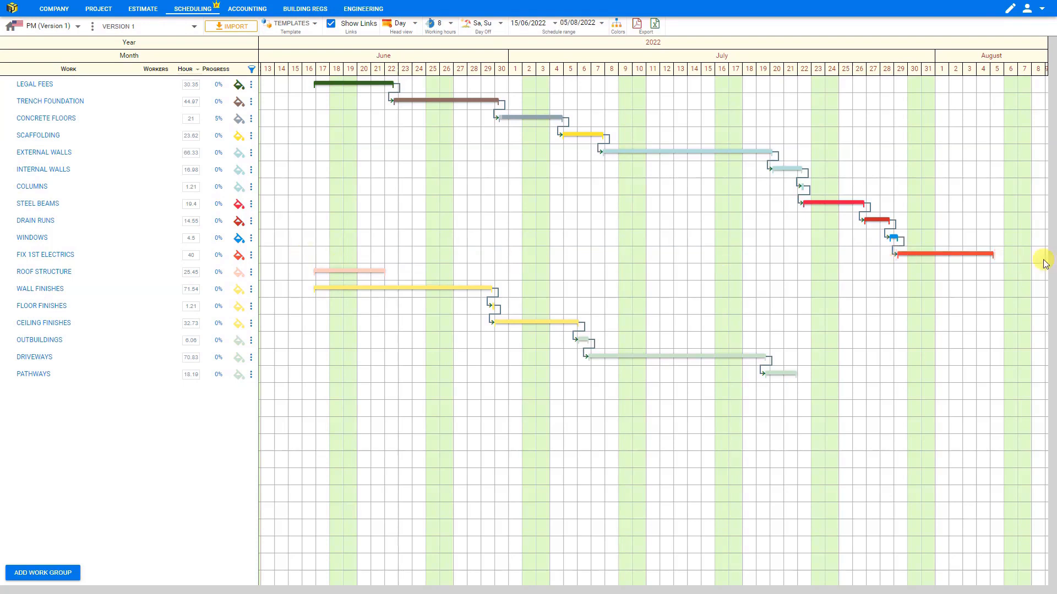
pyautogui.moveTo(1002, 259)
pyautogui.moveTo(1002, 259); pyautogui.dragTo(303, 274)
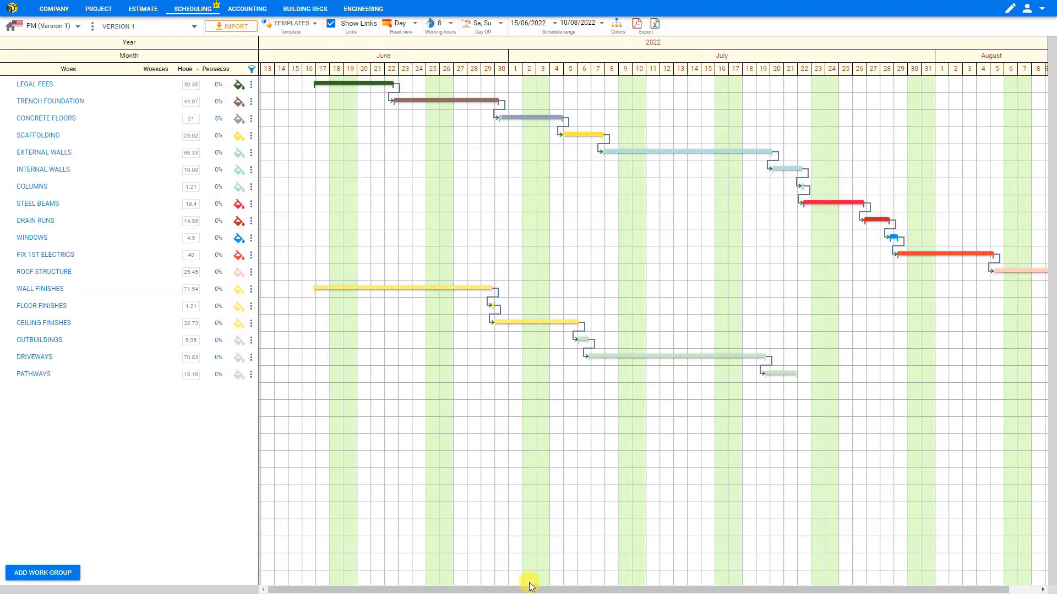
# Step: Link the end of Roof Structure to the start of Wall Finishes
pyautogui.moveTo(530, 585); pyautogui.dragTo(559, 586)
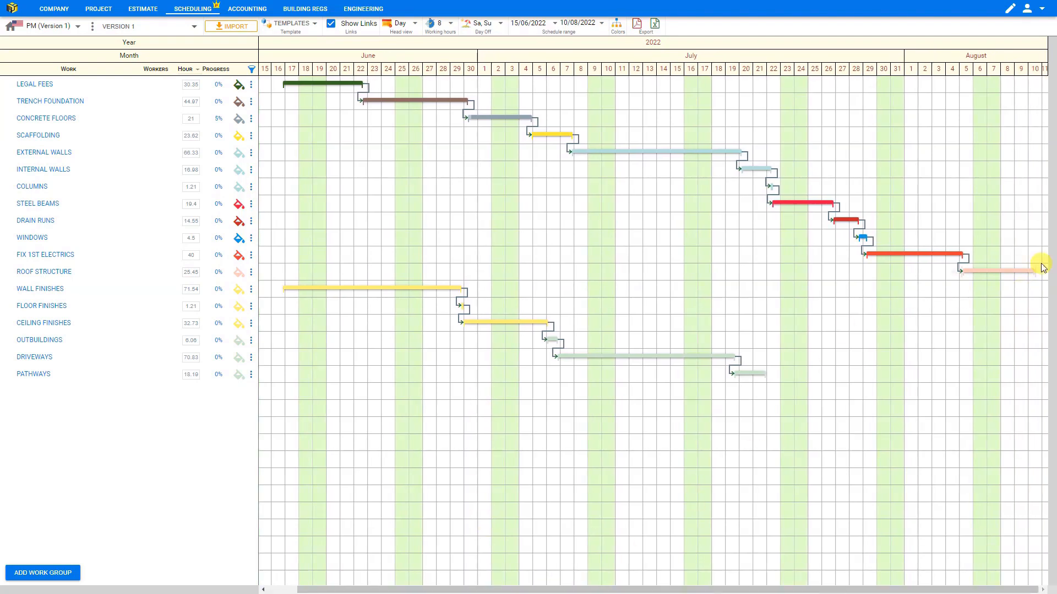
pyautogui.moveTo(1040, 276)
pyautogui.moveTo(1041, 278); pyautogui.dragTo(281, 288)
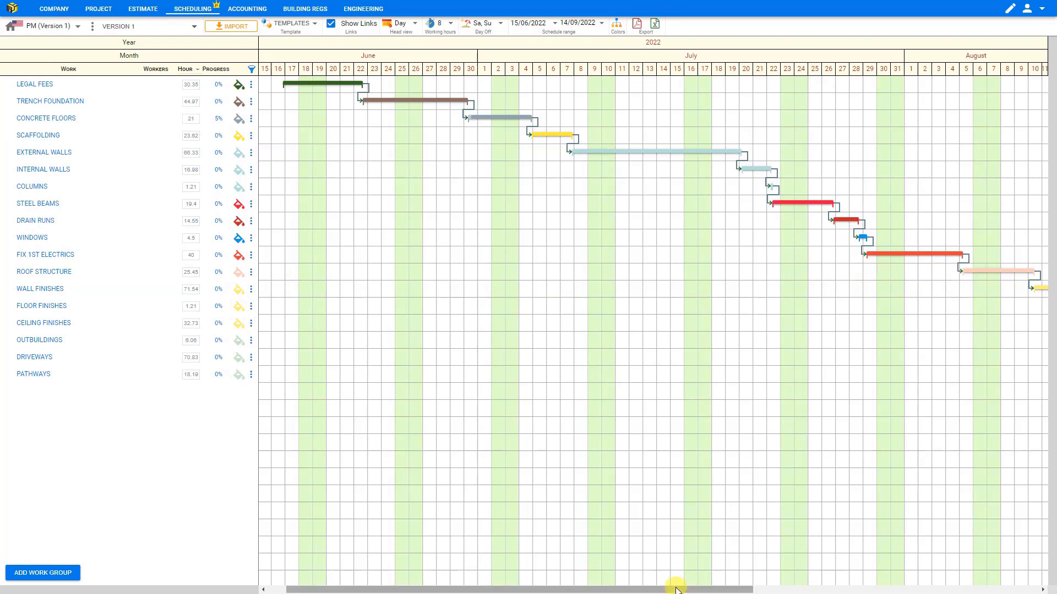
pyautogui.moveTo(677, 589); pyautogui.dragTo(801, 590)
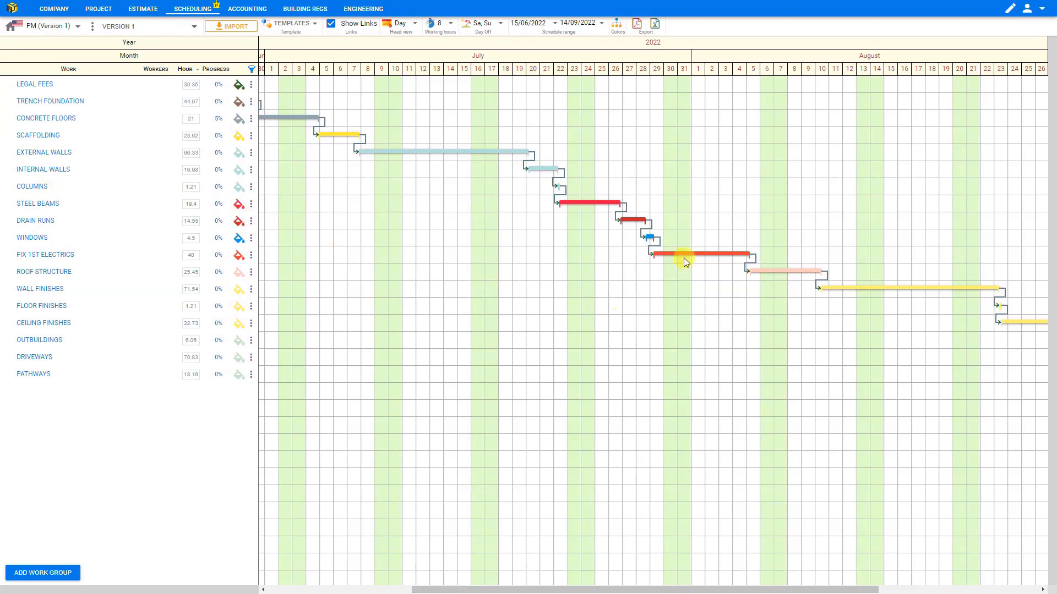
# Step: Change the link between Roof Structure and Wall Finishes to the Start-Start type
pyautogui.moveTo(770, 278)
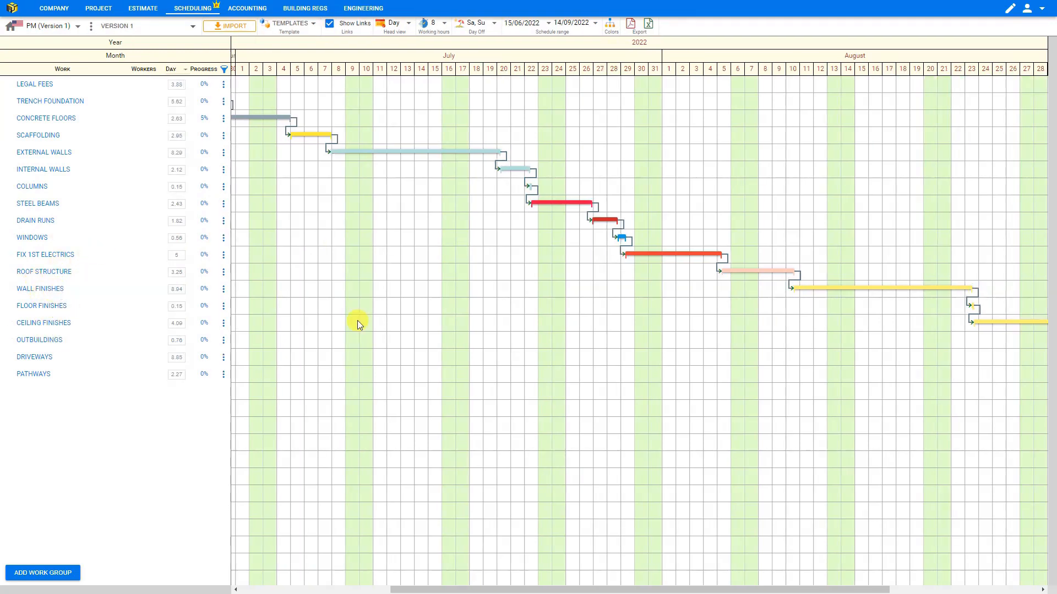
pyautogui.click(796, 284)
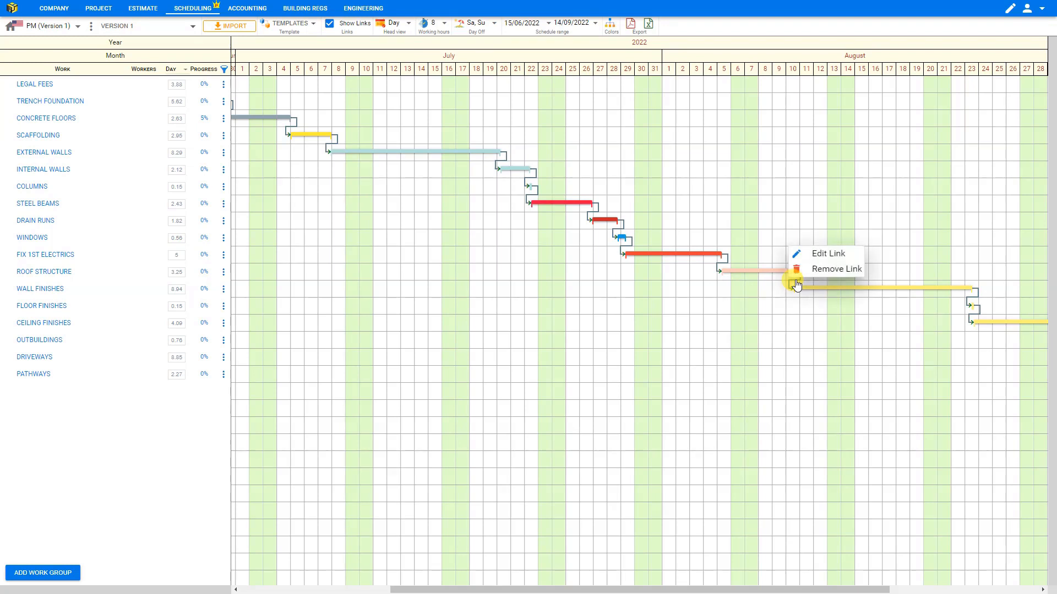
pyautogui.click(824, 257)
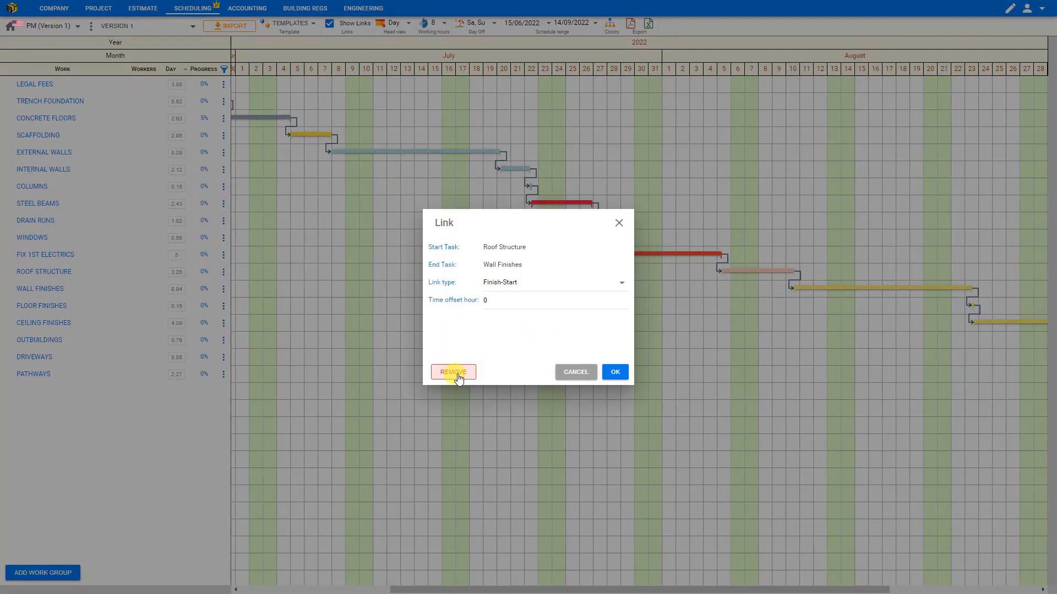
pyautogui.click(511, 284)
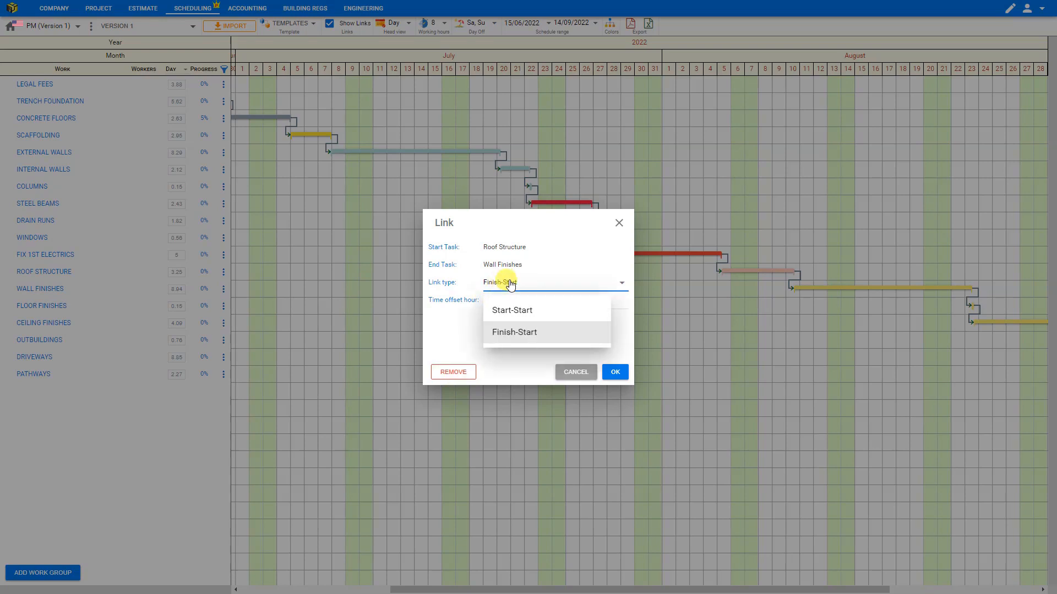
pyautogui.click(515, 317)
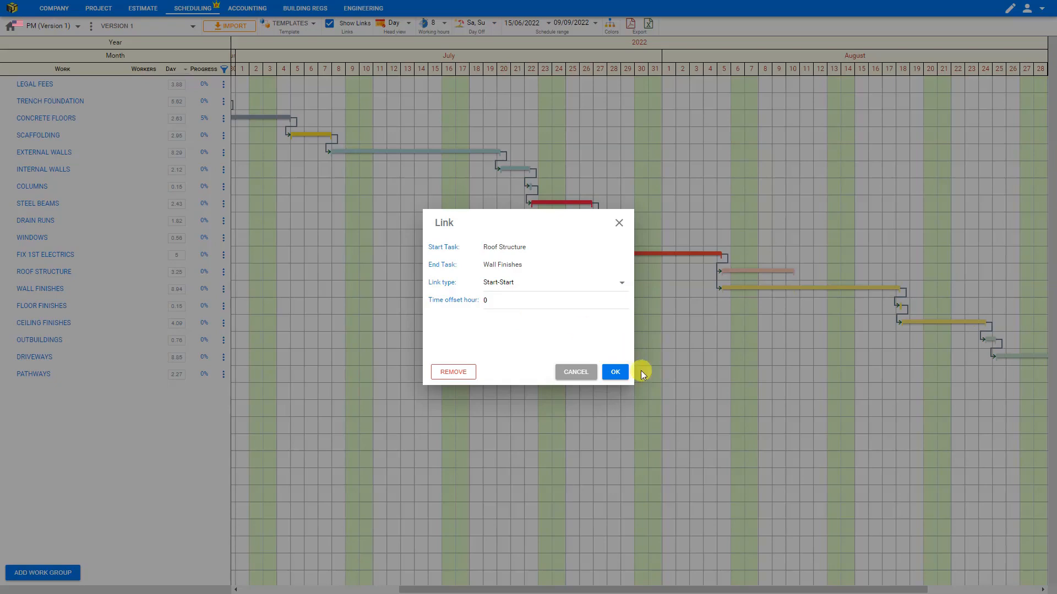
pyautogui.click(615, 372)
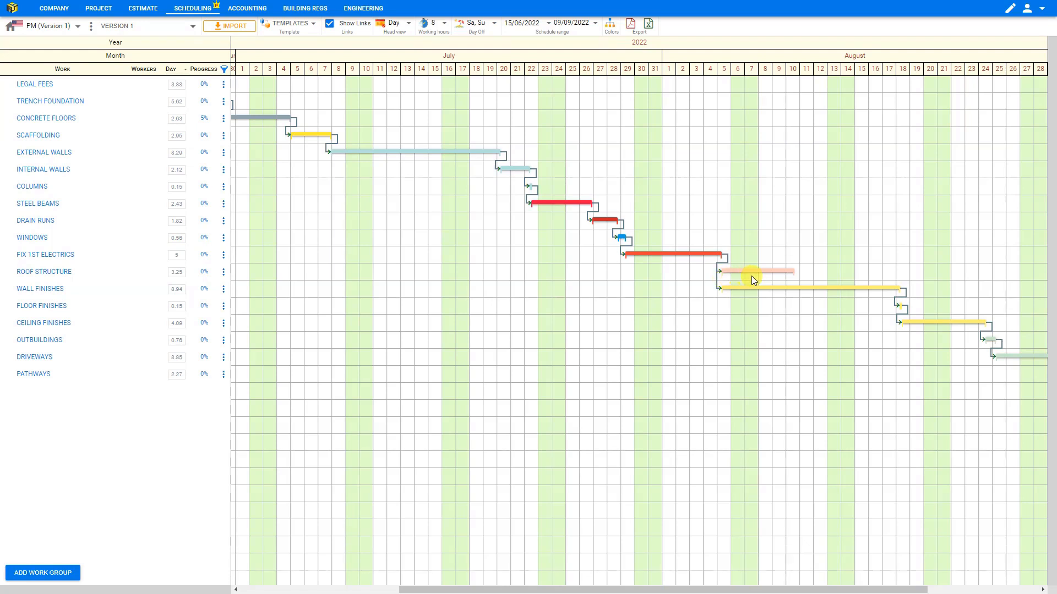
# Step: Set the link type between Roof Structure and Wall Finishes back to Finish-Start
pyautogui.rightClick(718, 284)
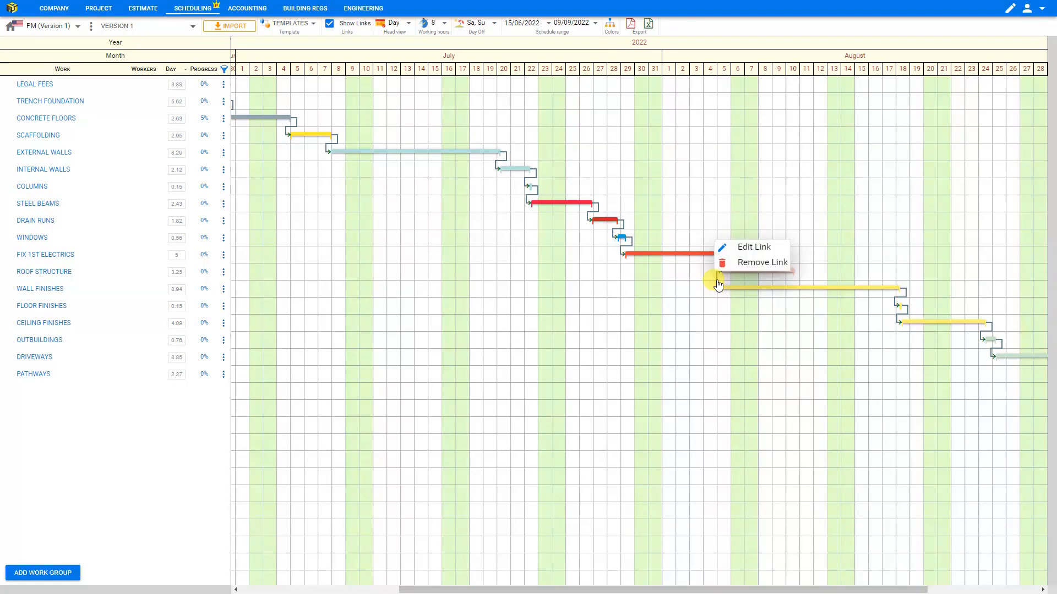
pyautogui.click(746, 248)
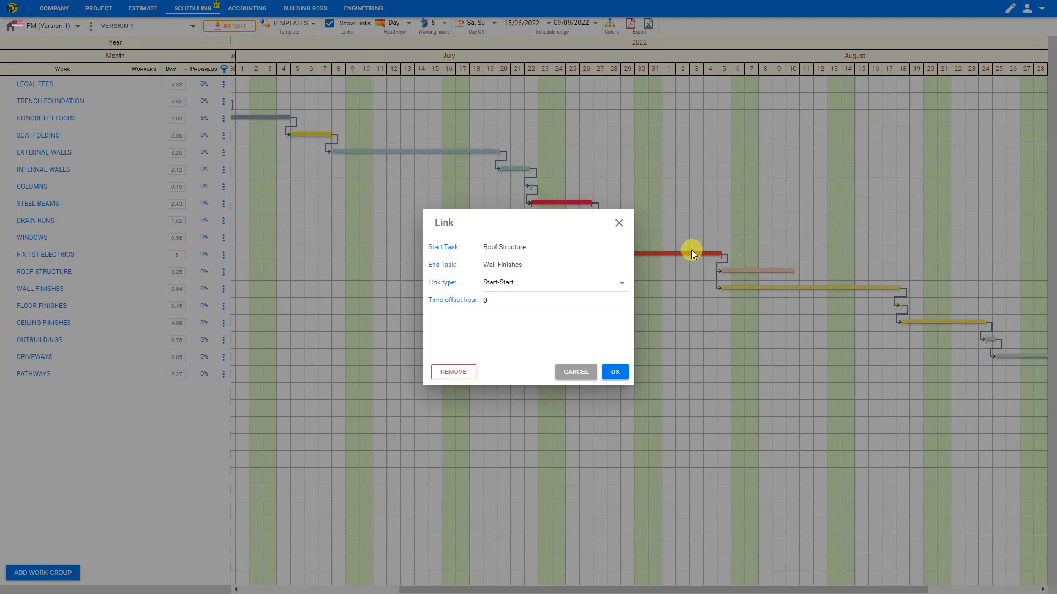
pyautogui.click(550, 286)
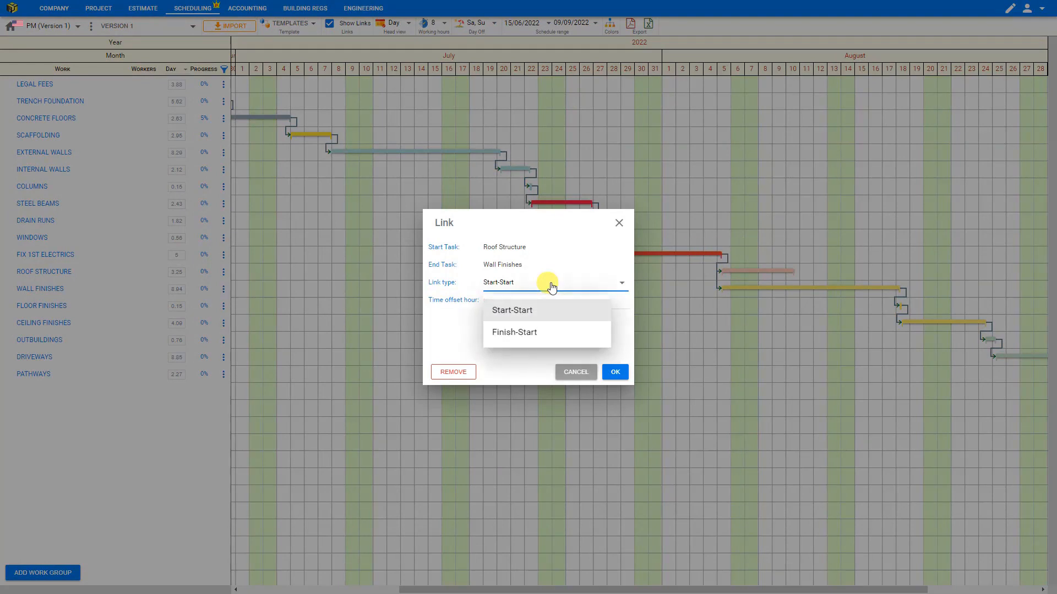
pyautogui.click(532, 336)
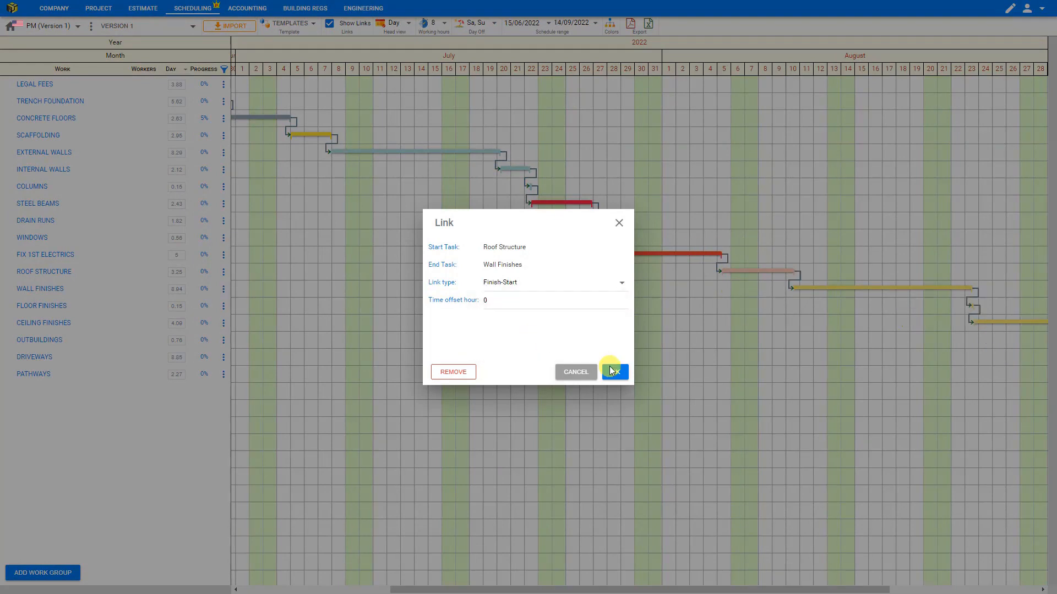
pyautogui.click(615, 372)
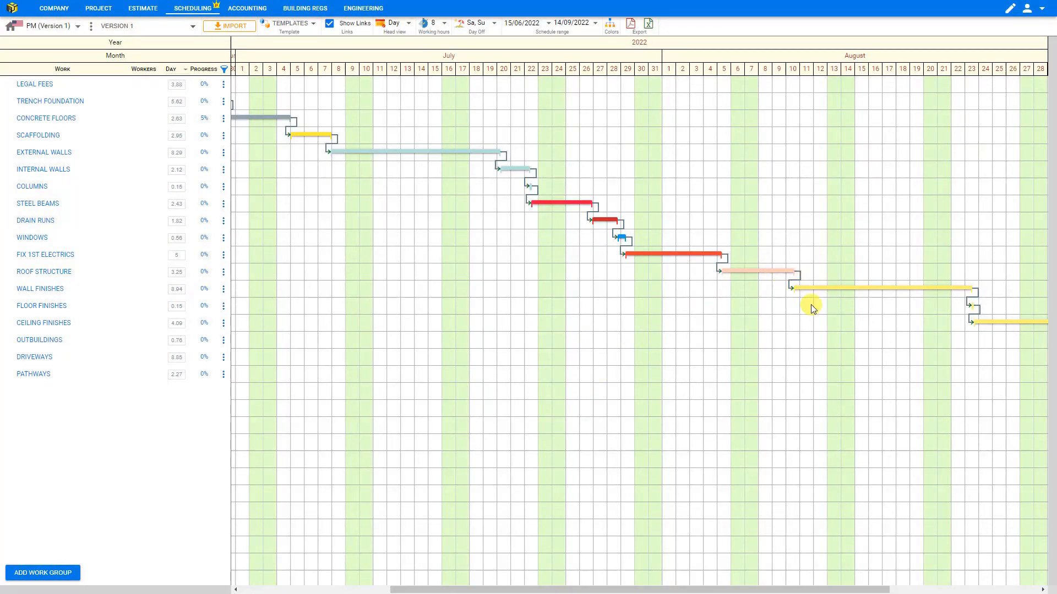
# Step: Change the link between Wall Finishes and Floor Finishes to the Start-Start type
pyautogui.click(979, 302)
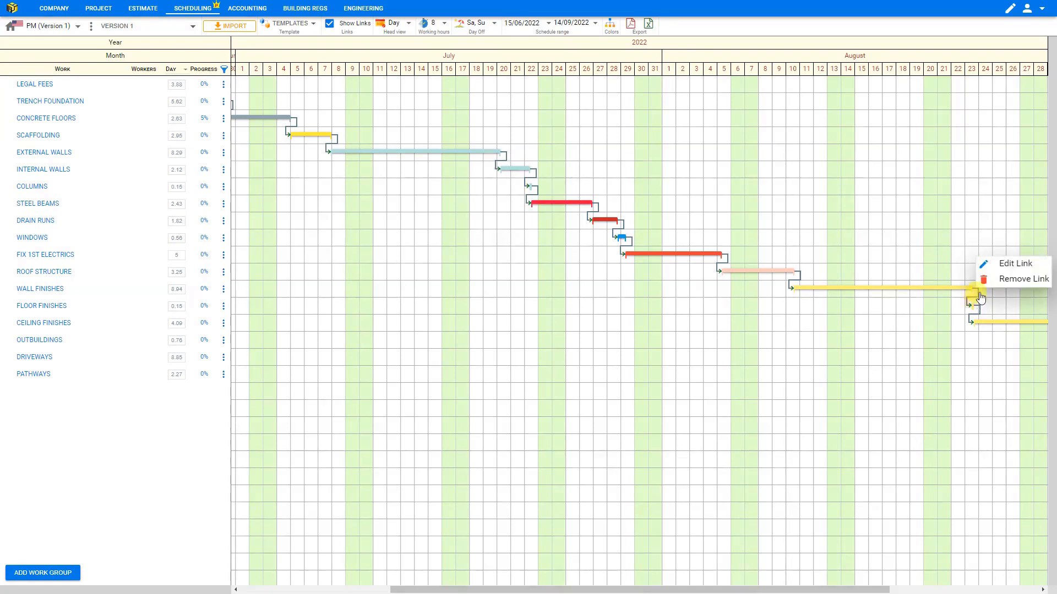
pyautogui.click(1003, 266)
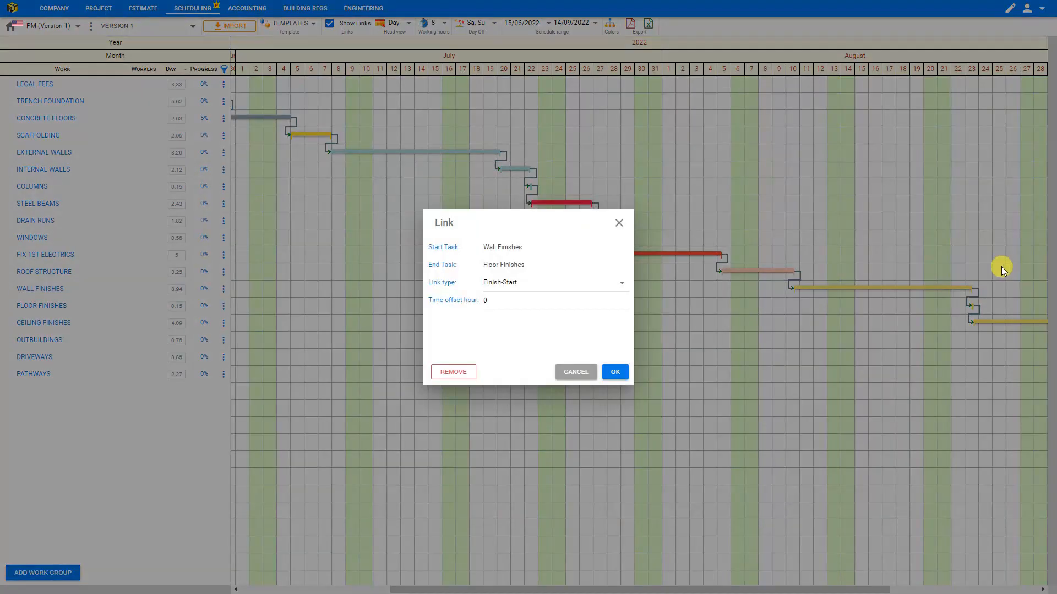
pyautogui.click(502, 283)
pyautogui.click(516, 312)
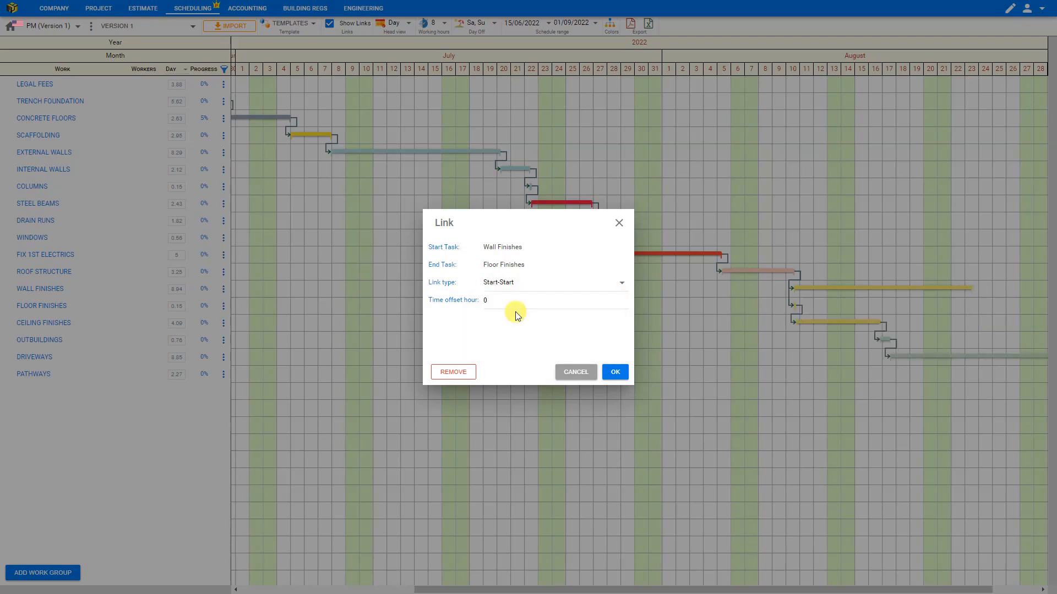
pyautogui.click(614, 372)
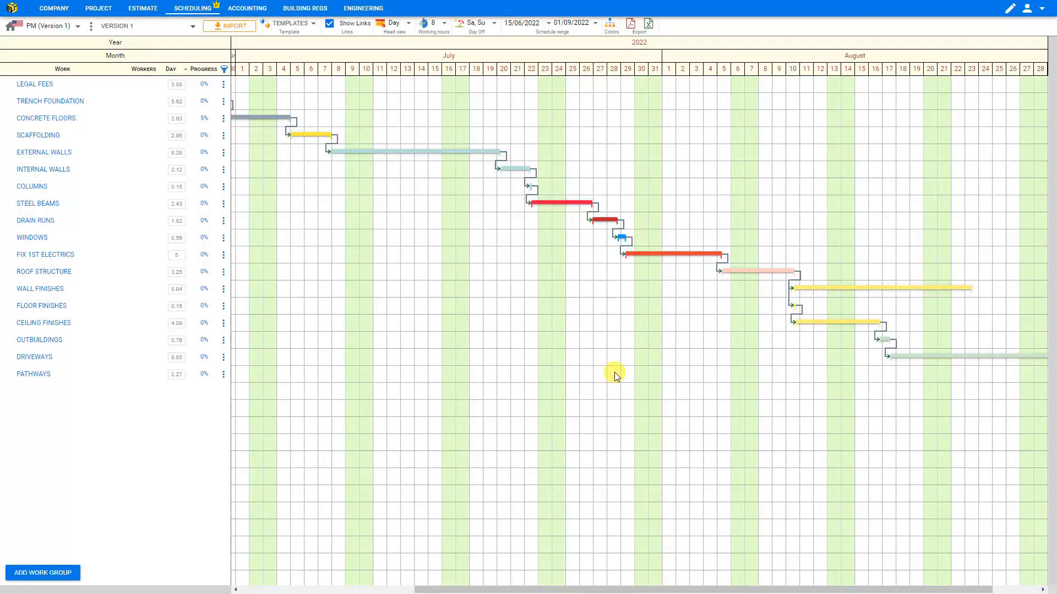
# Step: Change the link between Floor Finishes and Ceiling Finishes to the Start-Start type
pyautogui.rightClick(799, 315)
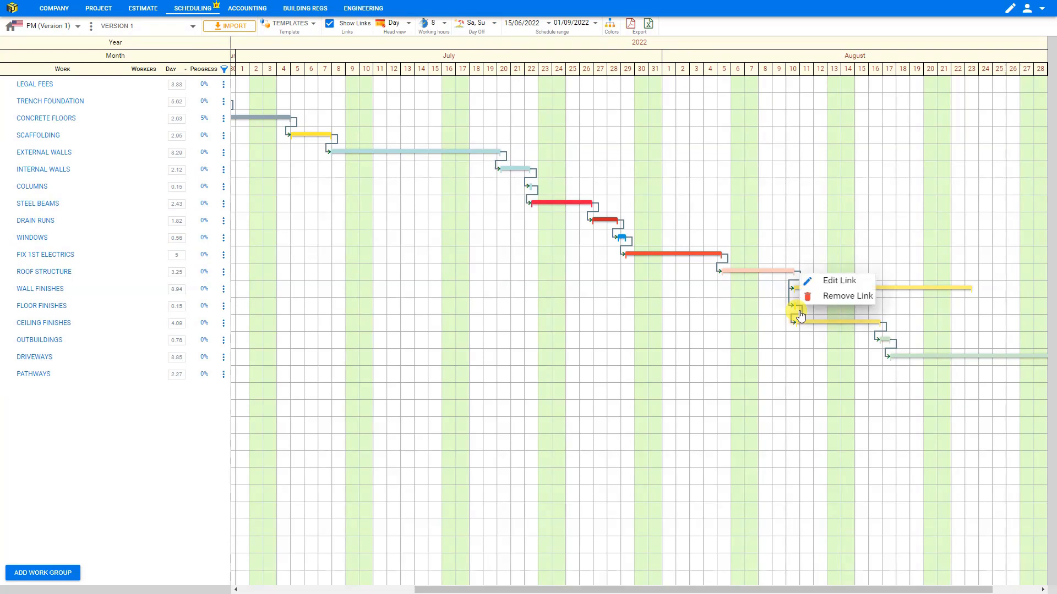
pyautogui.click(820, 283)
pyautogui.click(519, 284)
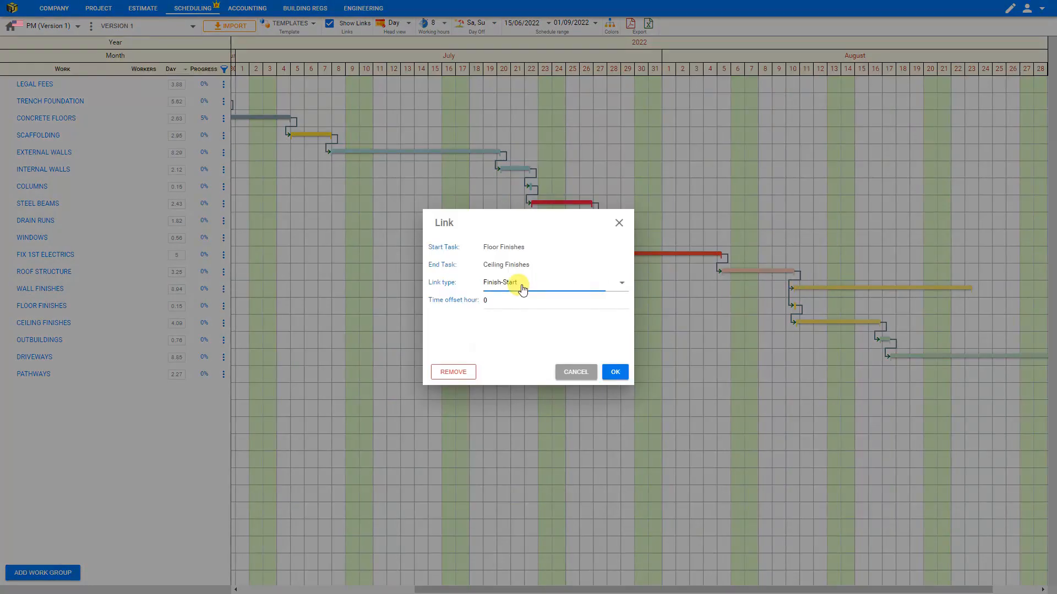
pyautogui.click(519, 311)
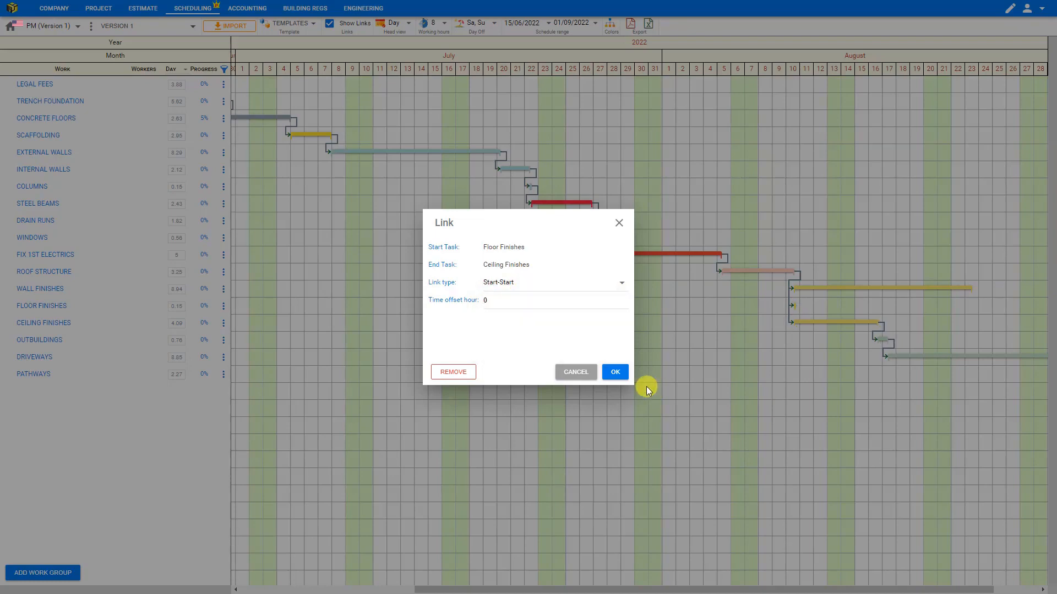
pyautogui.click(615, 372)
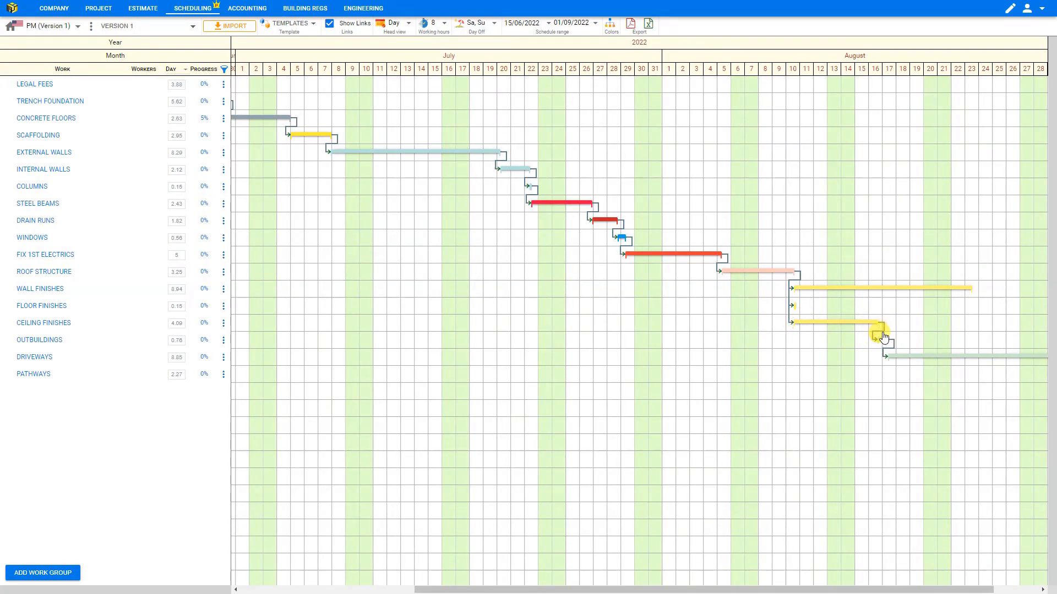
# Step: Remove the link from Ceiling Finishes to Outbuildings and move the Outbuildings bar to about 19 July
pyautogui.click(883, 337)
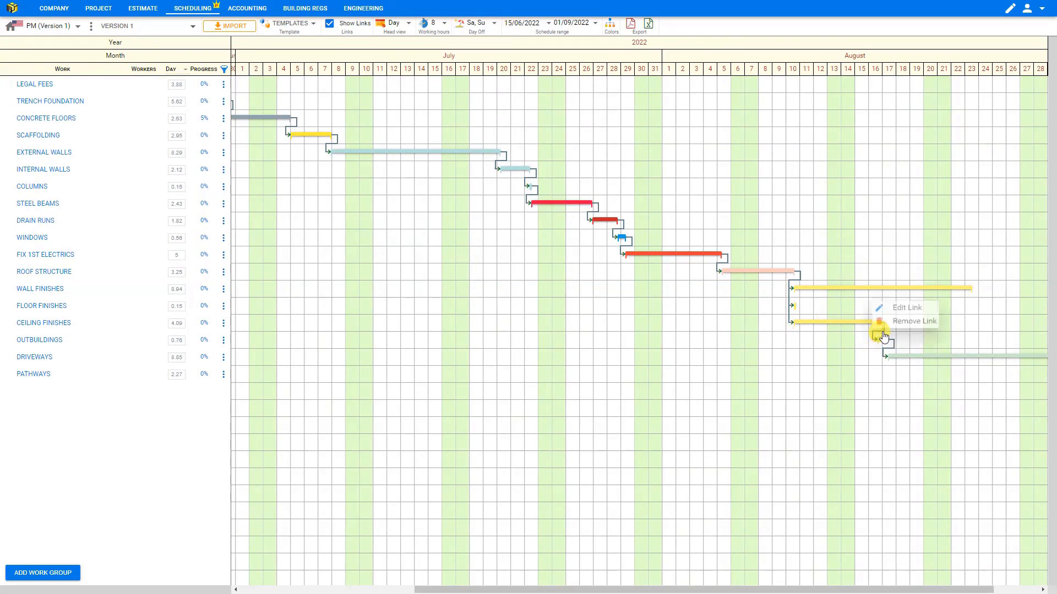
pyautogui.click(916, 323)
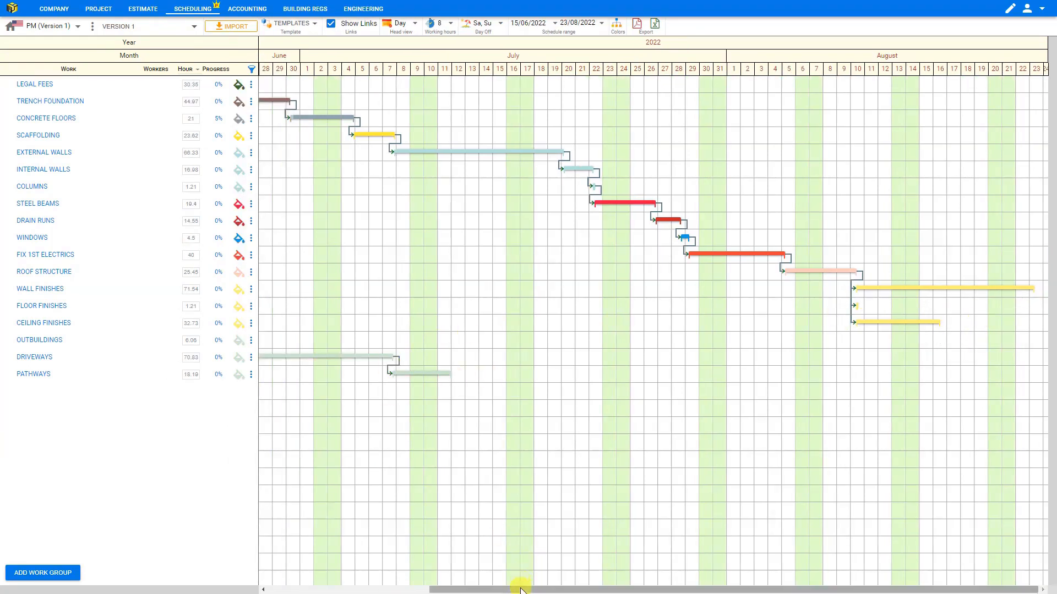
pyautogui.moveTo(519, 588); pyautogui.dragTo(330, 556)
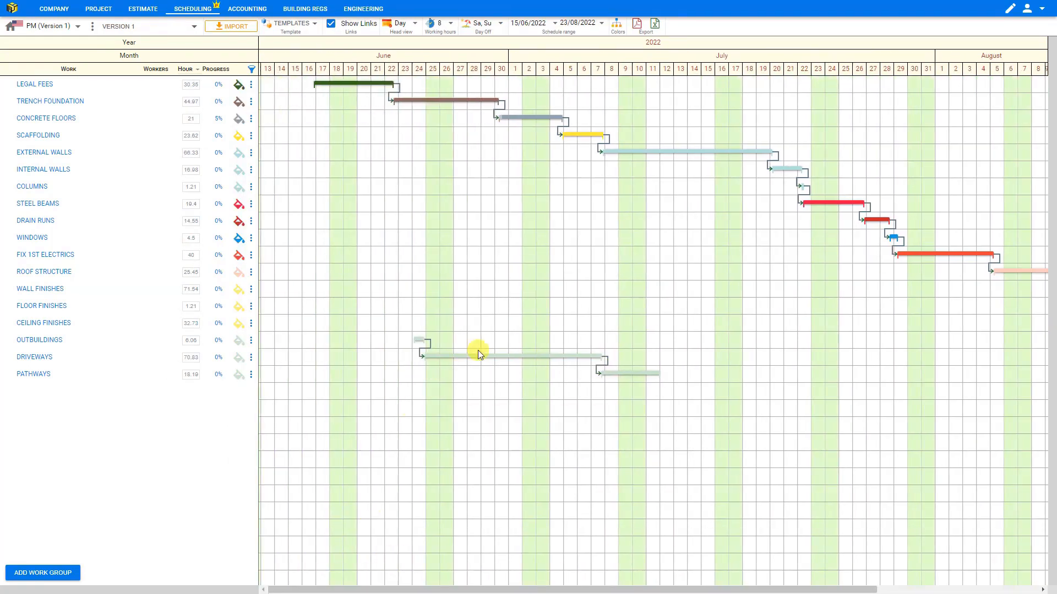
pyautogui.moveTo(415, 338); pyautogui.dragTo(768, 339)
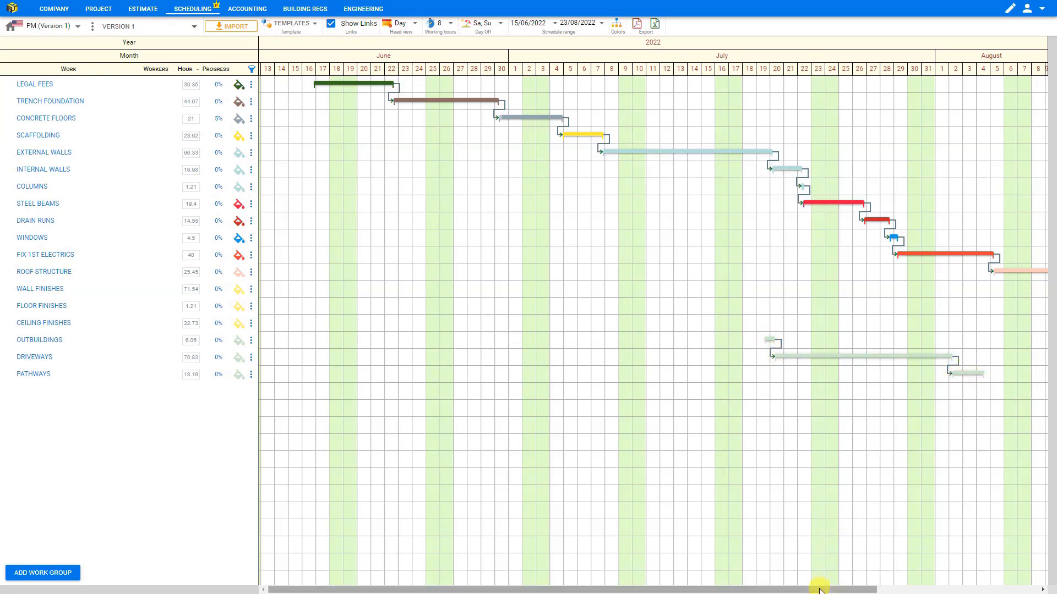
# Step: Link the end of Wall Finishes to the start of Outbuildings
pyautogui.moveTo(820, 587); pyautogui.dragTo(1013, 569)
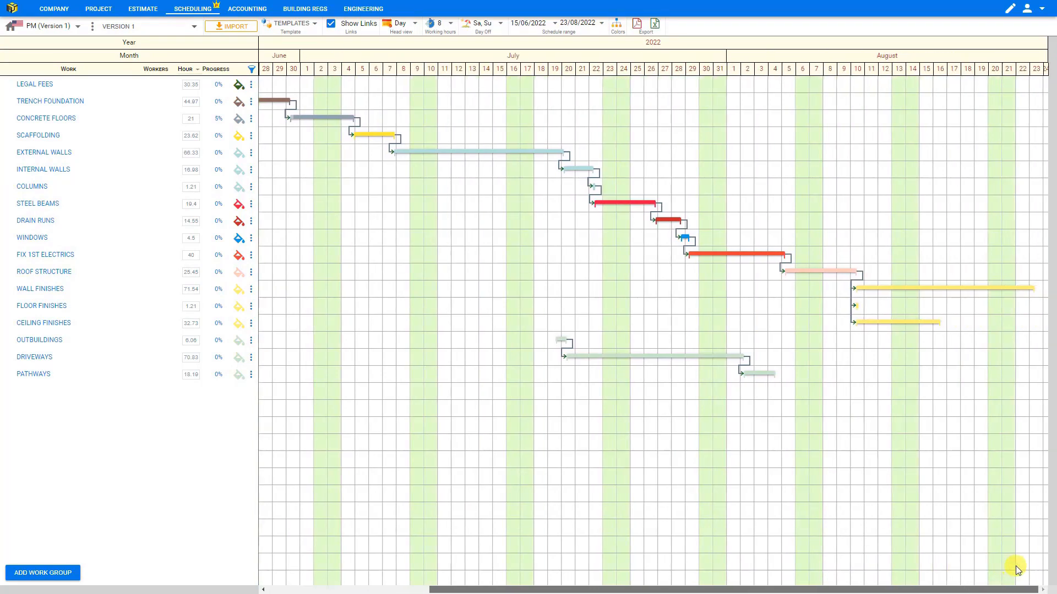
pyautogui.moveTo(1043, 295)
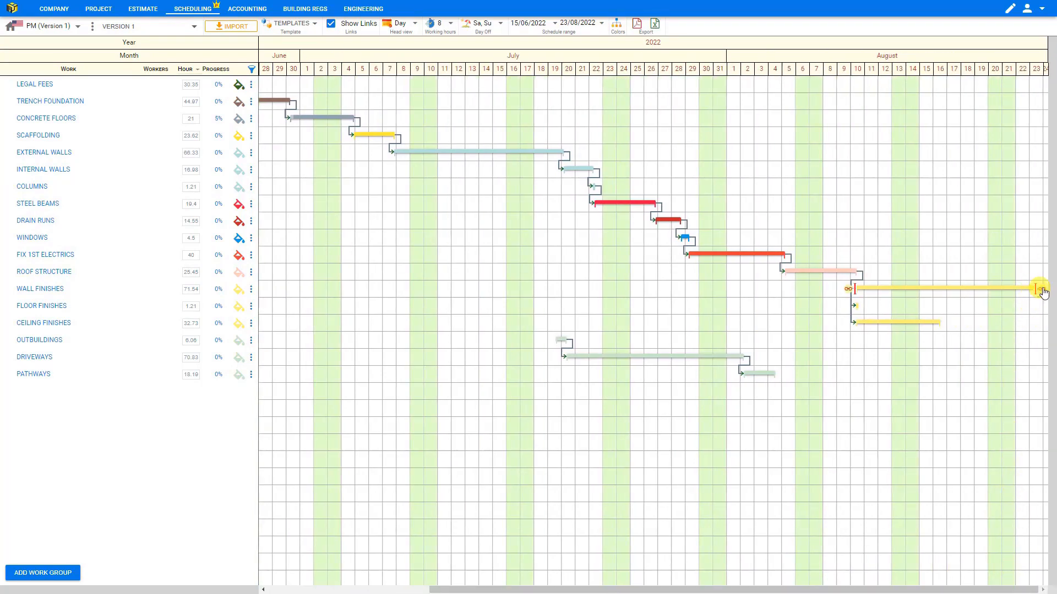
pyautogui.moveTo(1043, 293); pyautogui.dragTo(550, 344)
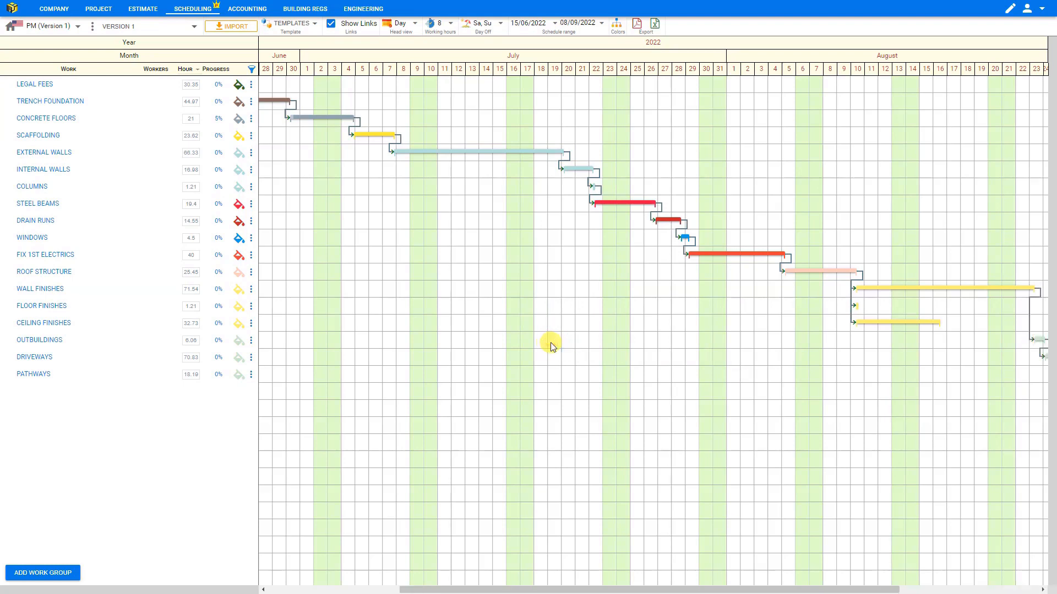
# Step: Open the Wall Finishes work group's settings from its options and close them without changes
pyautogui.moveTo(689, 588); pyautogui.dragTo(962, 579)
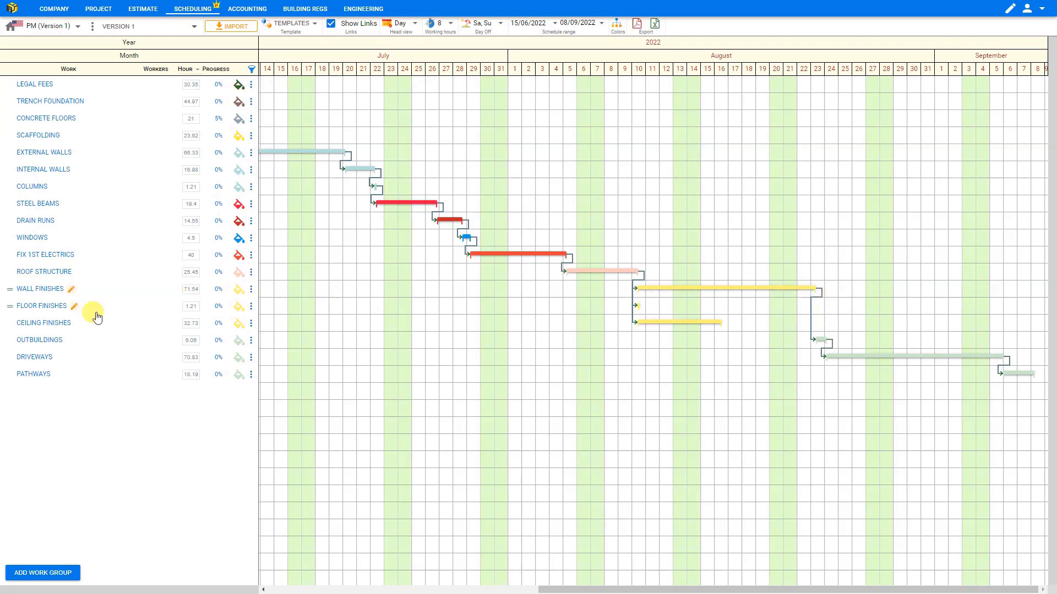
pyautogui.click(251, 289)
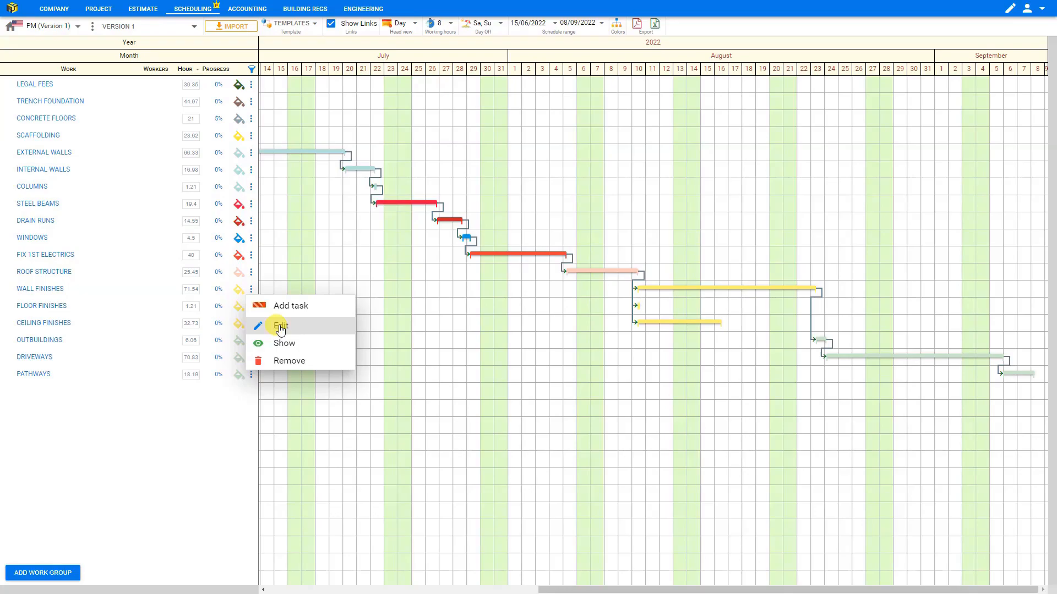
pyautogui.click(280, 327)
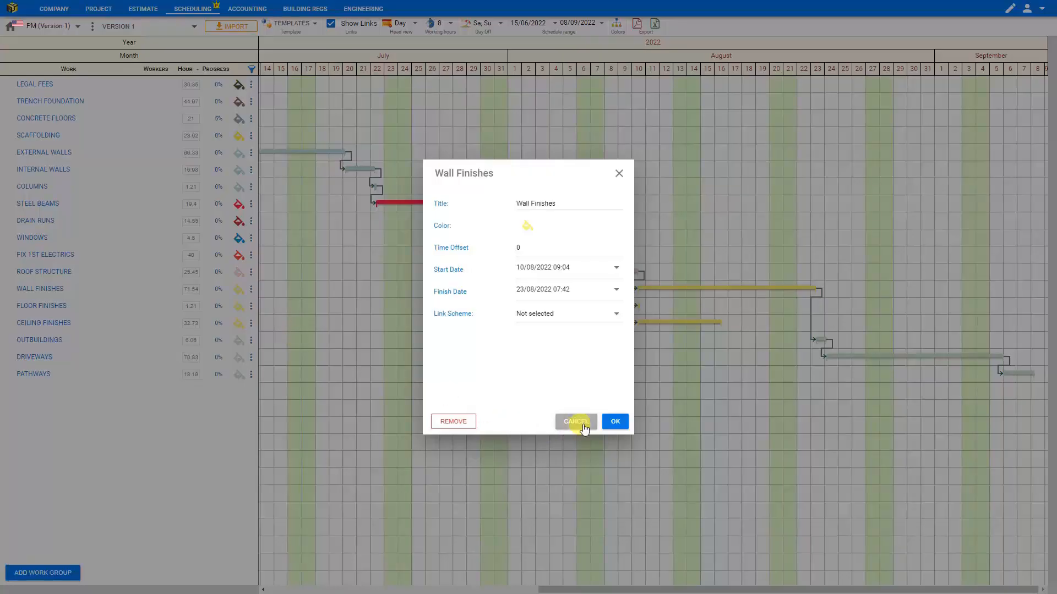
pyautogui.click(575, 421)
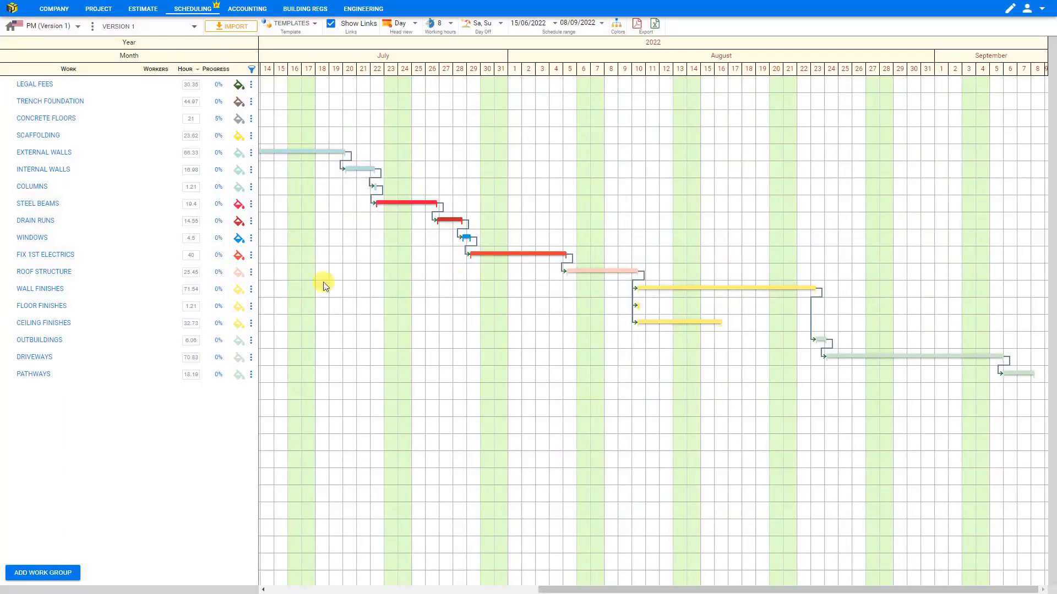
# Step: Change the Wall Finishes work group's colour to orange in its settings
pyautogui.click(43, 292)
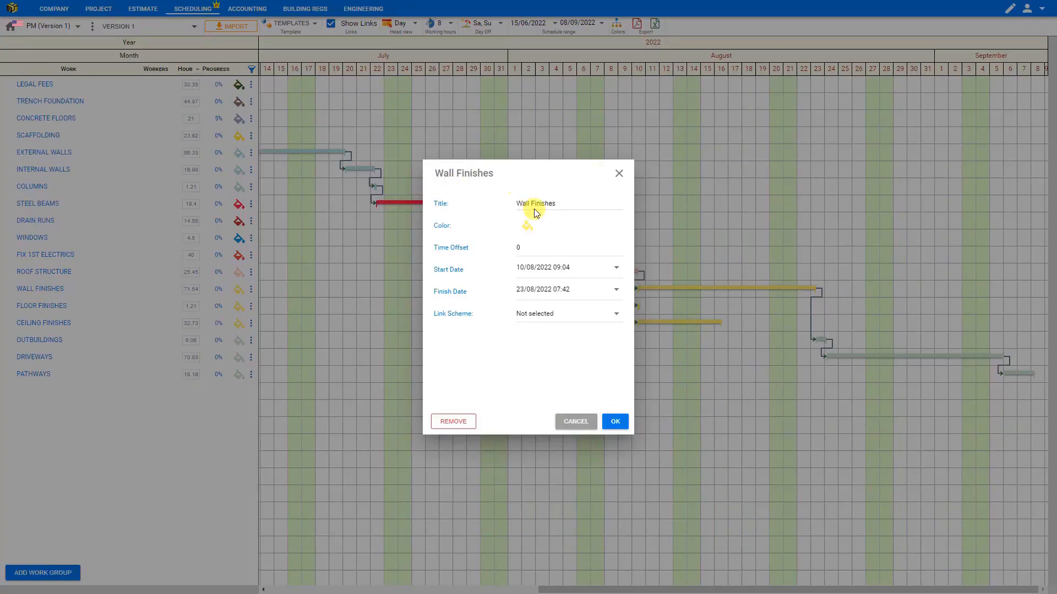
pyautogui.click(535, 204)
pyautogui.click(526, 227)
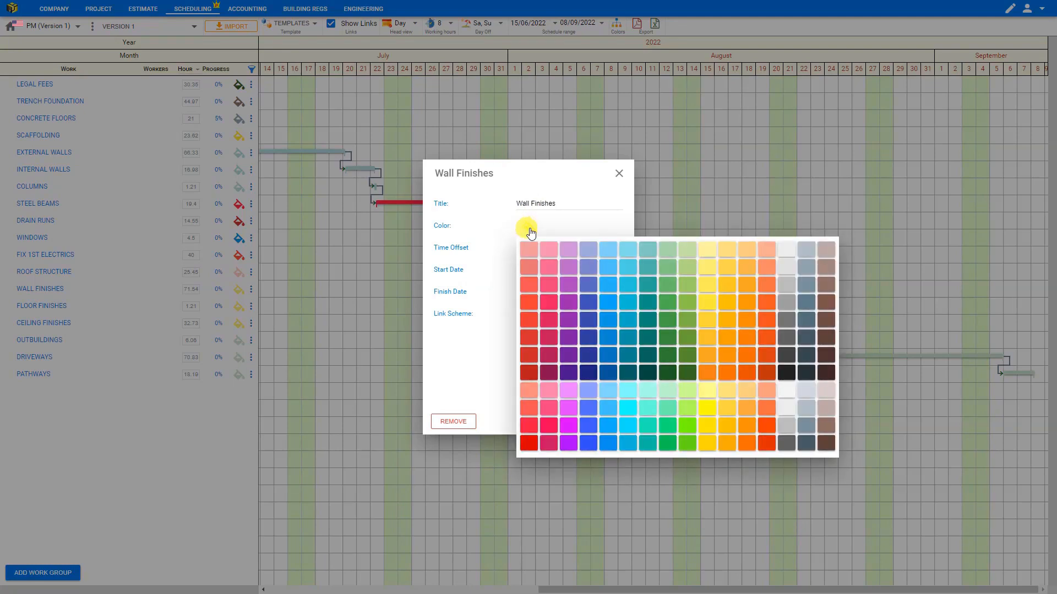
pyautogui.click(767, 303)
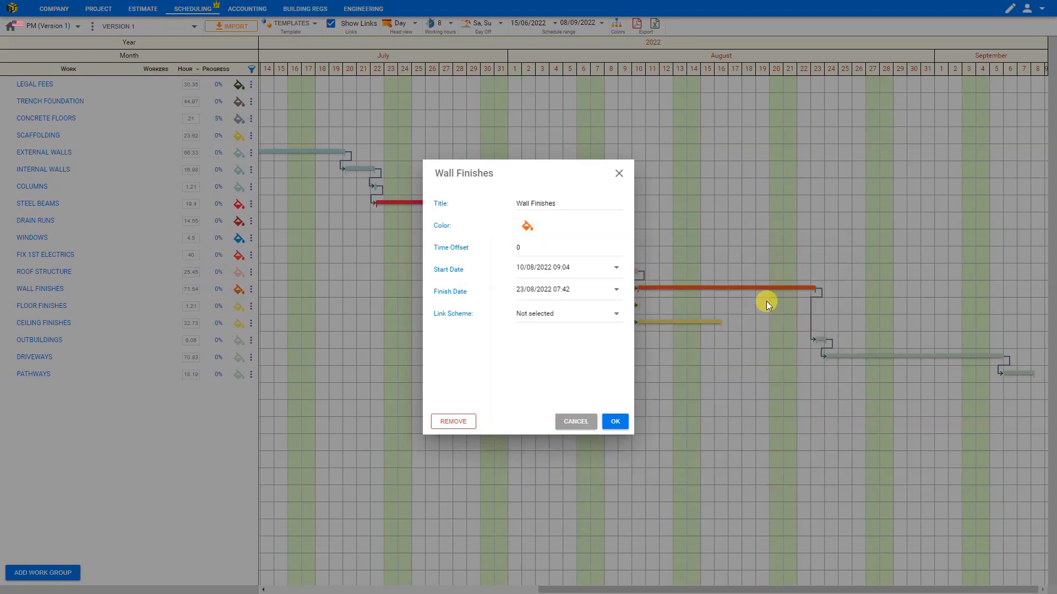
# Step: Examine the time offset, start and finish dates and link scheme choices of Wall Finishes, leaving them as they are
pyautogui.click(516, 248)
pyautogui.click(522, 247)
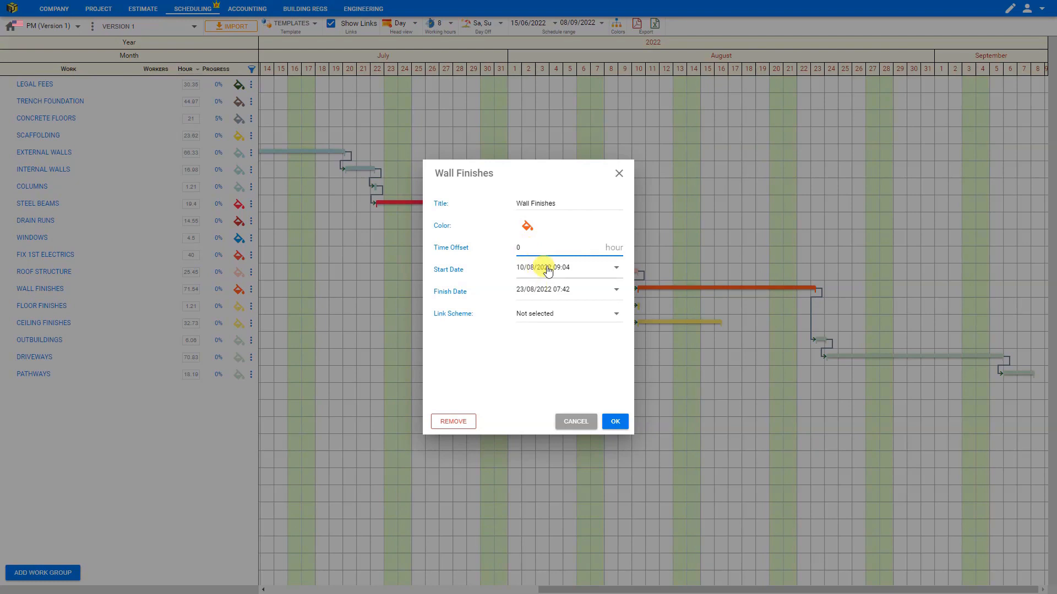
pyautogui.click(616, 269)
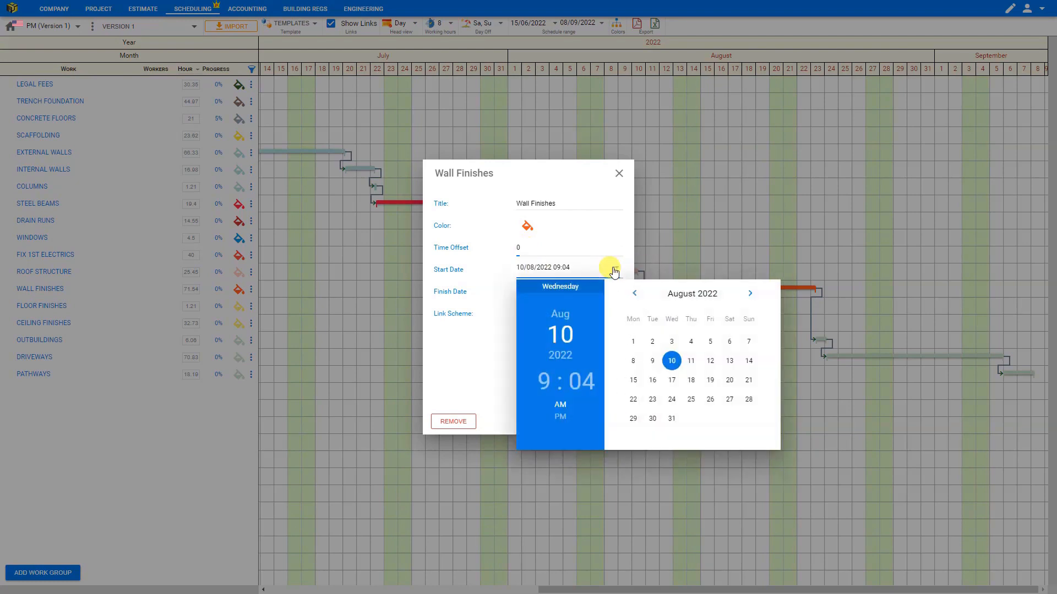
pyautogui.click(615, 270)
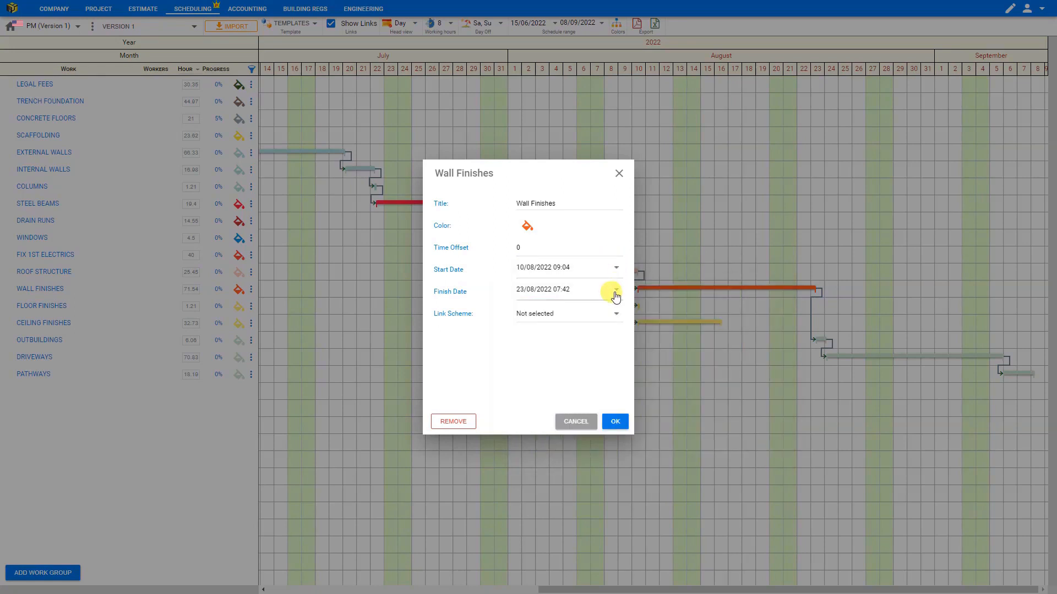
pyautogui.click(616, 291)
pyautogui.click(616, 290)
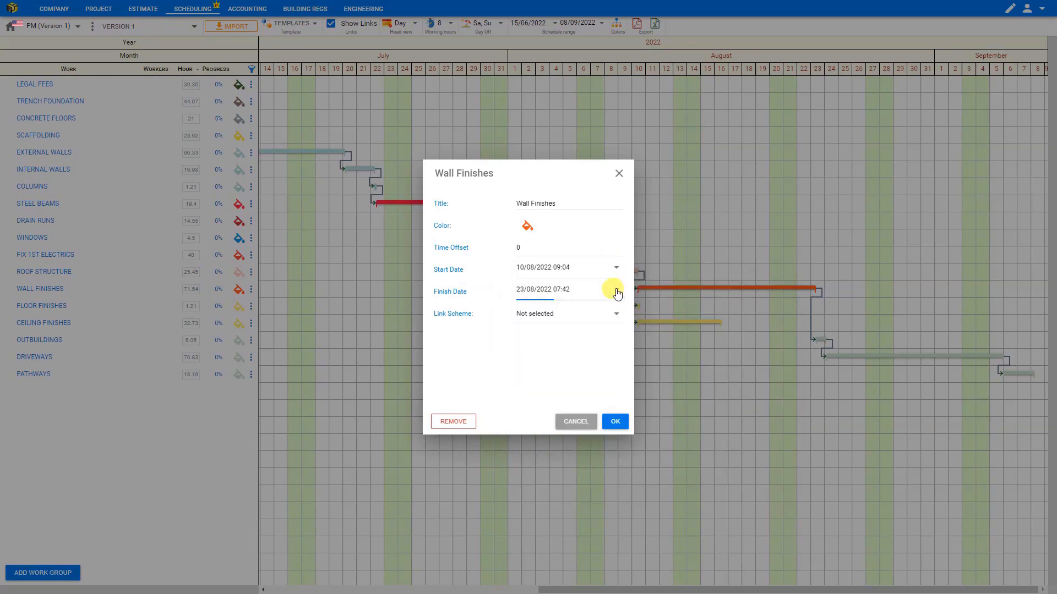
pyautogui.click(616, 316)
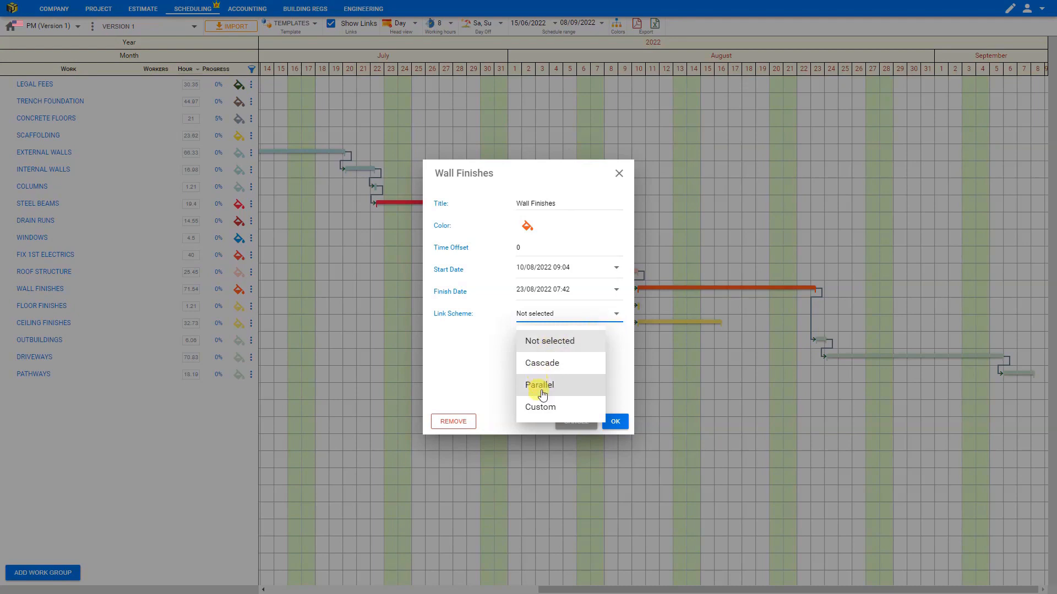
pyautogui.click(487, 398)
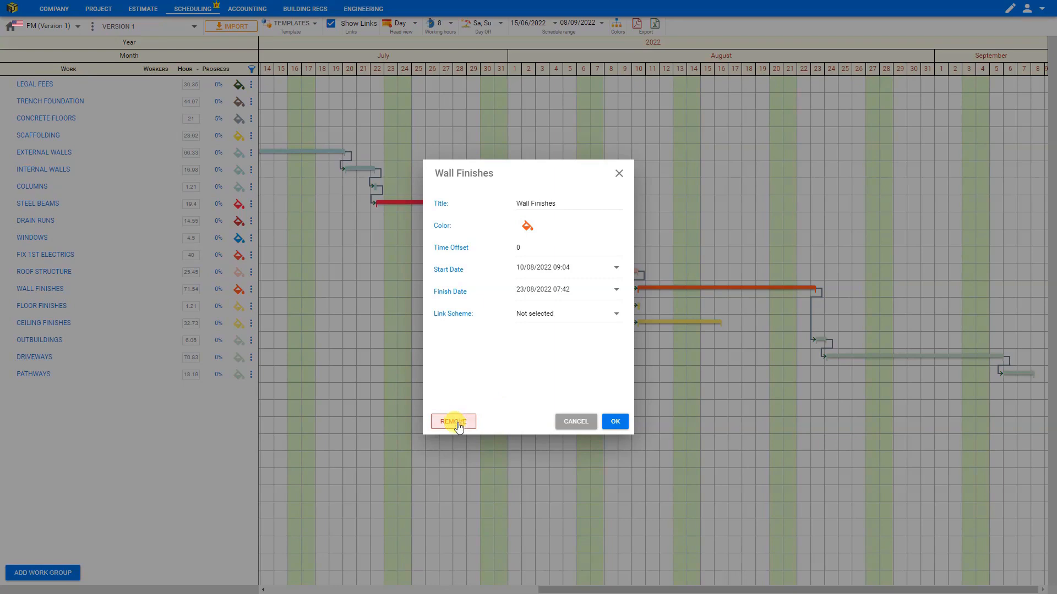
pyautogui.click(578, 421)
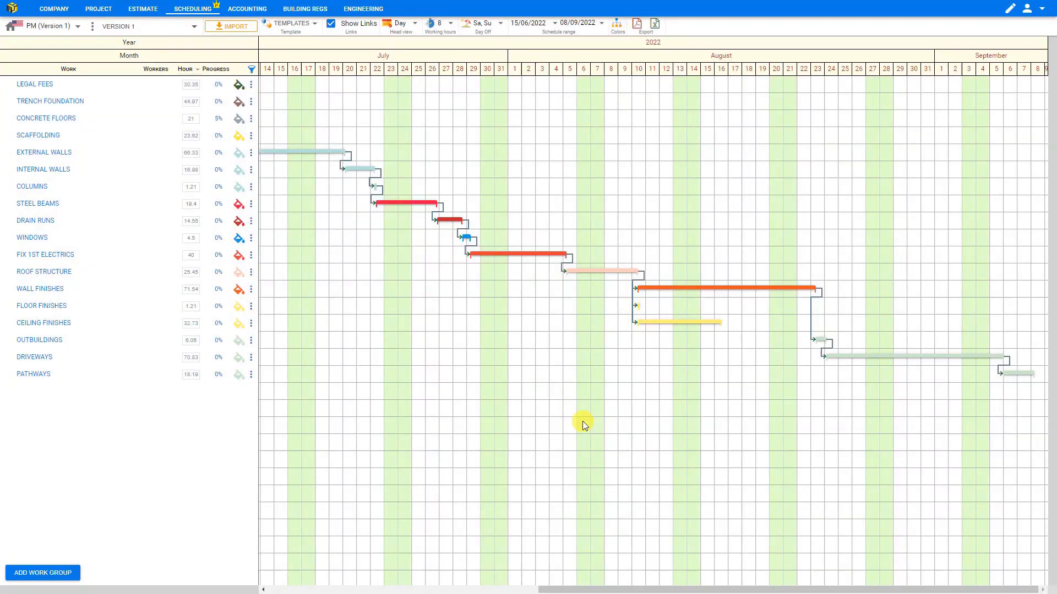
# Step: Expand the Wall Finishes work group and add a new task to it
pyautogui.click(251, 292)
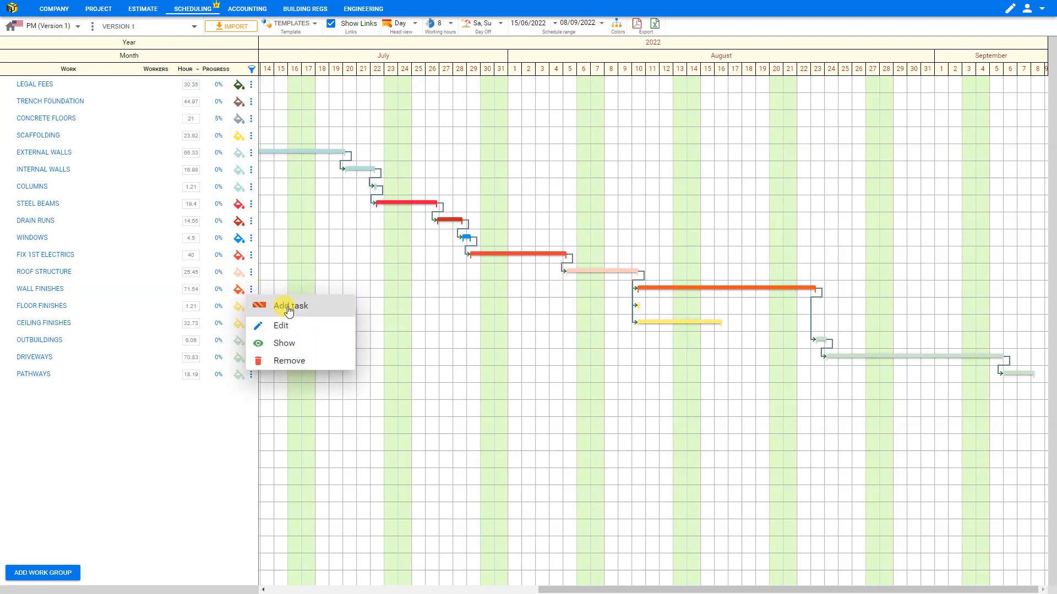
pyautogui.click(39, 290)
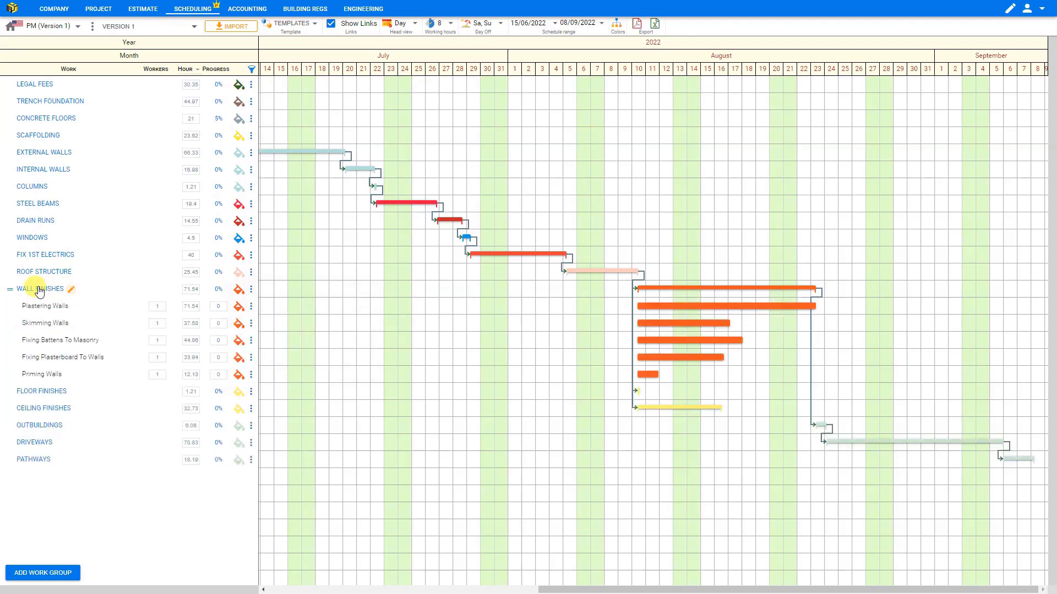
pyautogui.click(251, 290)
pyautogui.click(276, 303)
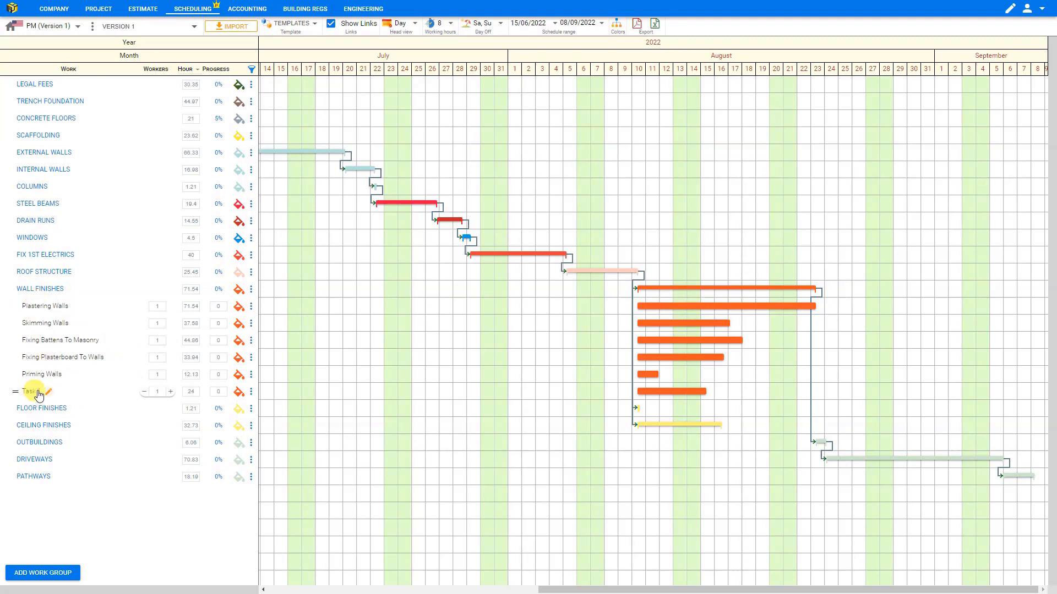
# Step: Delete Task 1 from the Wall Finishes work group
pyautogui.click(251, 392)
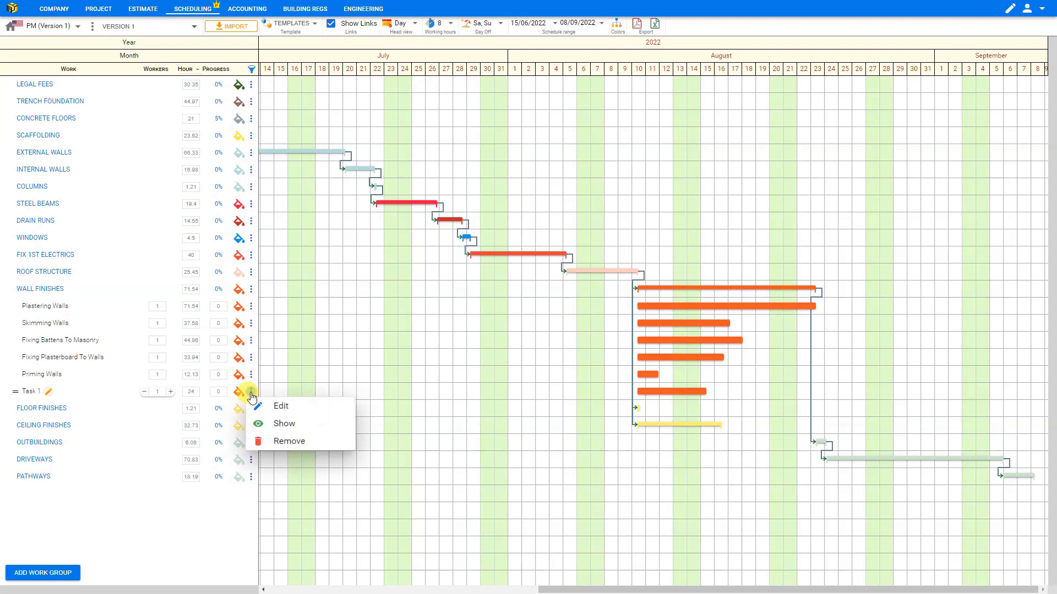
pyautogui.click(283, 443)
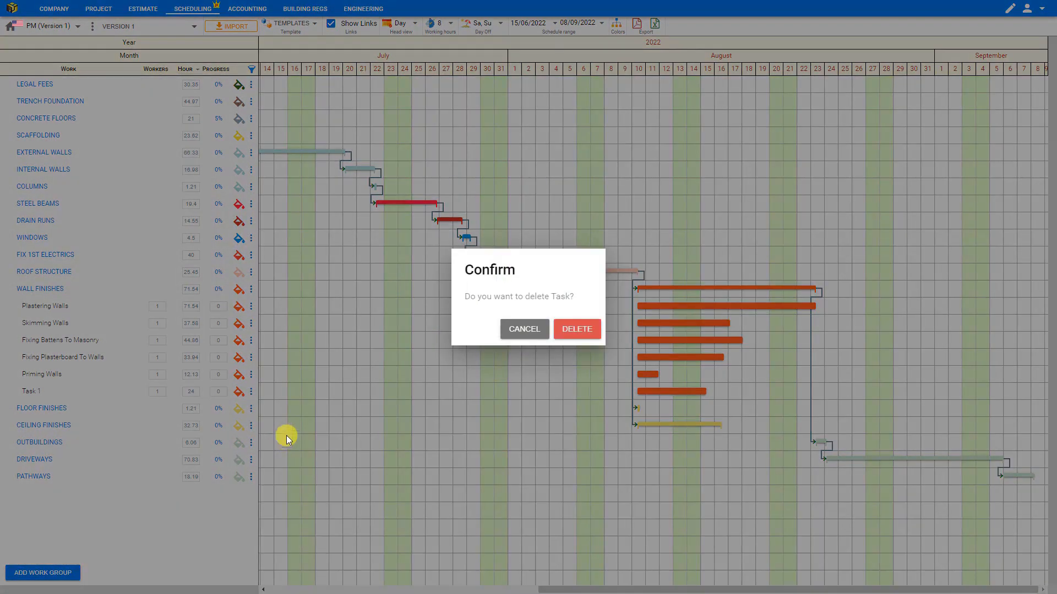
pyautogui.click(576, 329)
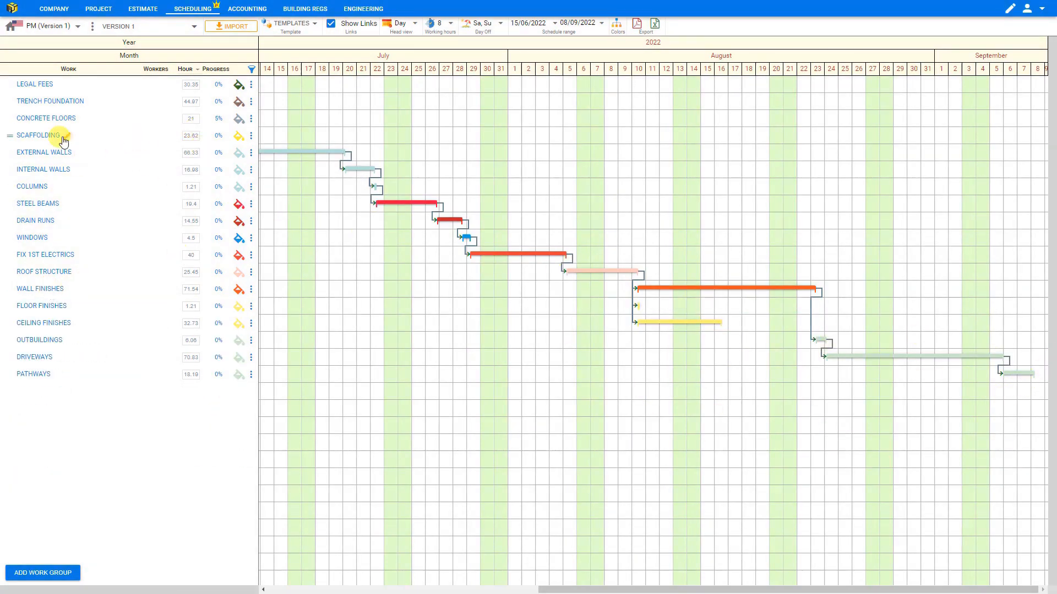
# Step: Show the Legal Fees work group's bar on the Gantt chart
pyautogui.click(252, 85)
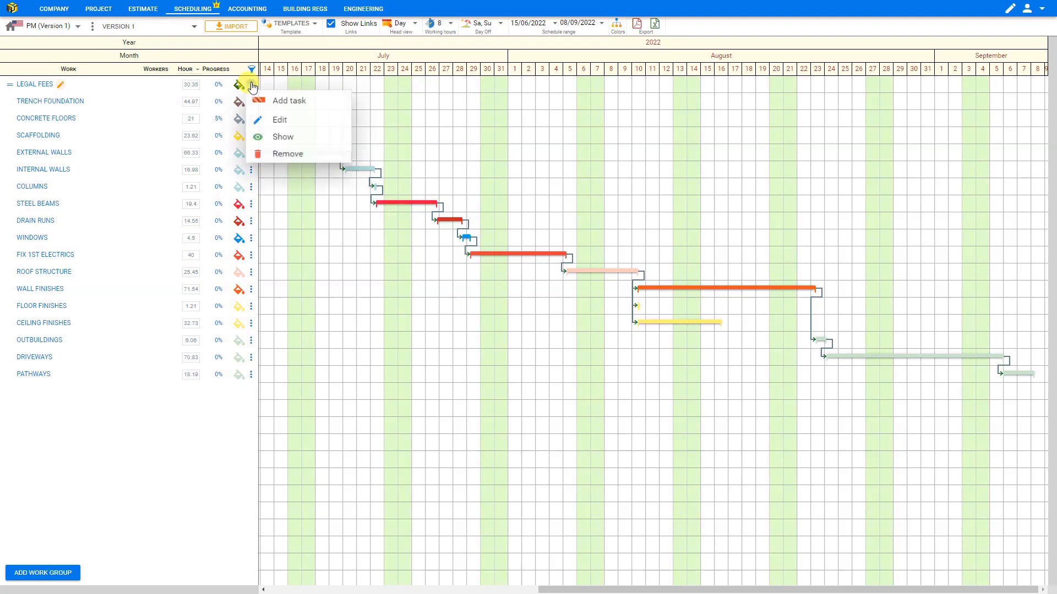
pyautogui.click(278, 141)
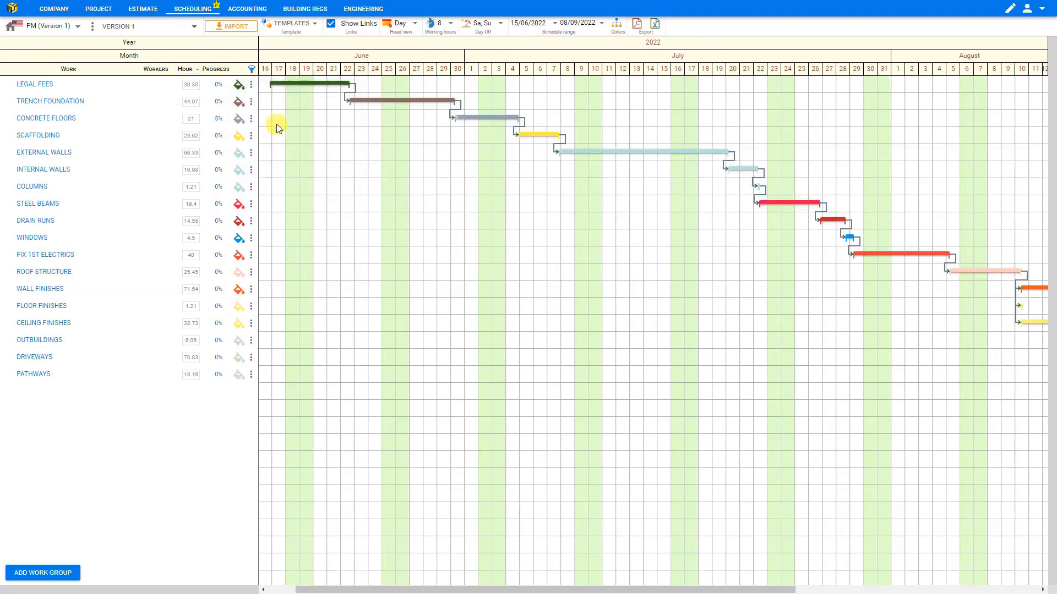
pyautogui.moveTo(265, 84)
pyautogui.click(251, 84)
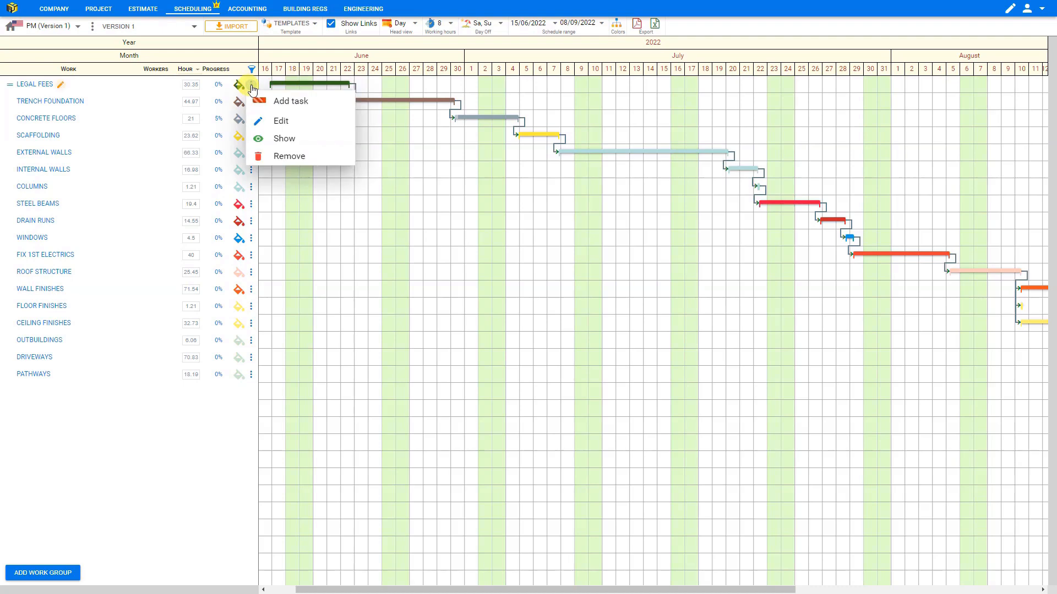
pyautogui.click(275, 140)
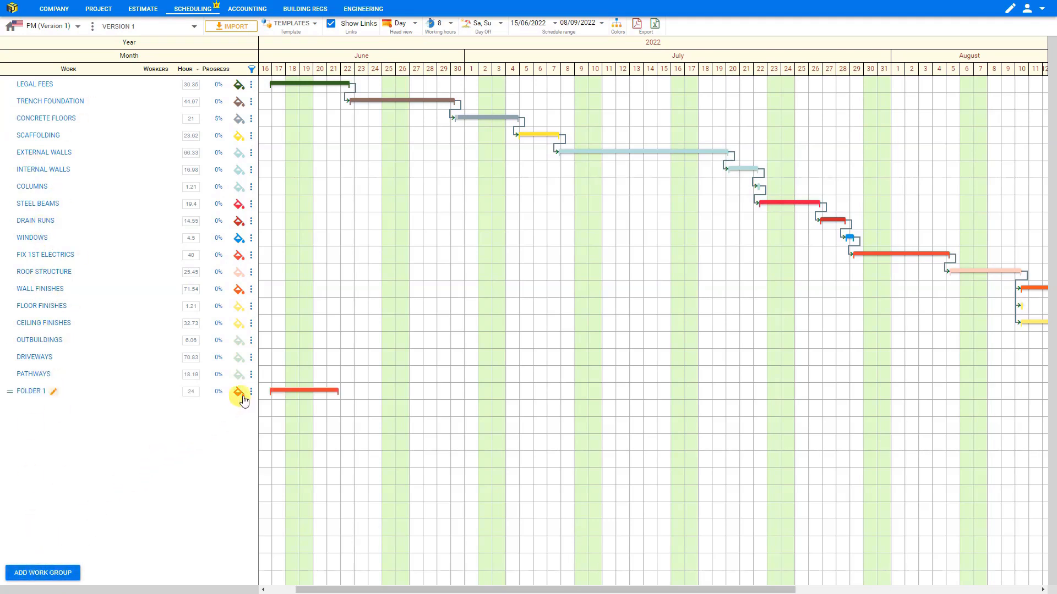
# Step: Add tasks to the FOLDER 1 work group until it holds three
pyautogui.click(251, 392)
pyautogui.click(259, 410)
pyautogui.click(251, 392)
pyautogui.click(264, 409)
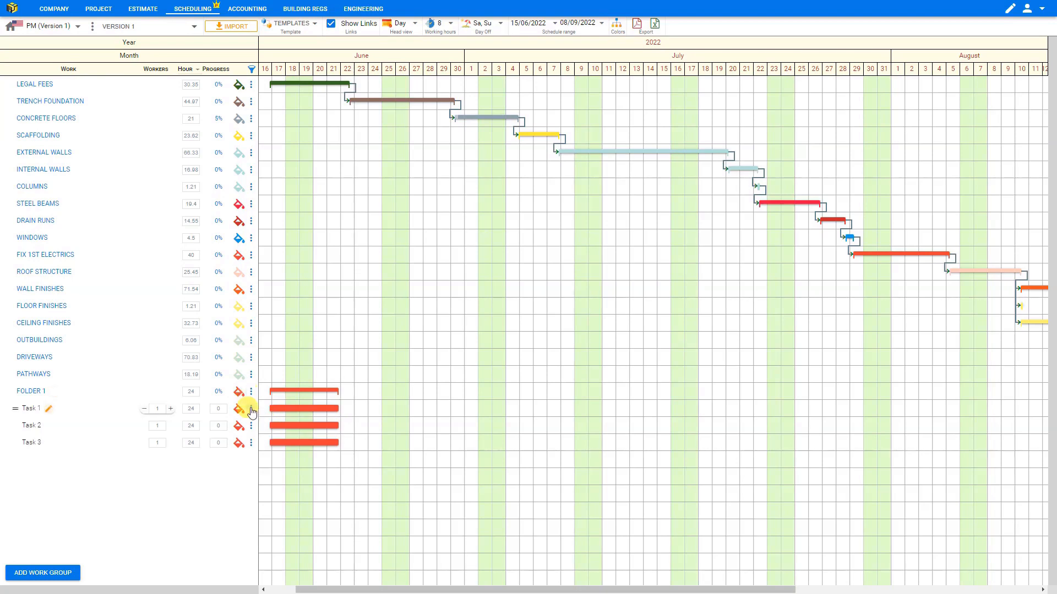
# Step: Delete Task 1 from FOLDER 1, followed by the whole FOLDER 1 work group
pyautogui.click(251, 409)
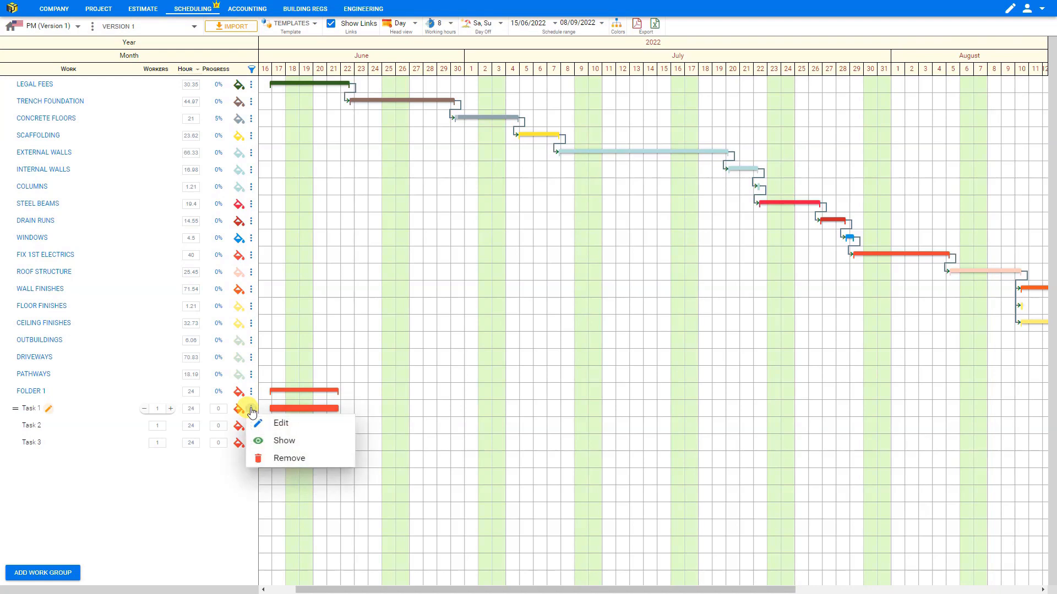
pyautogui.click(281, 459)
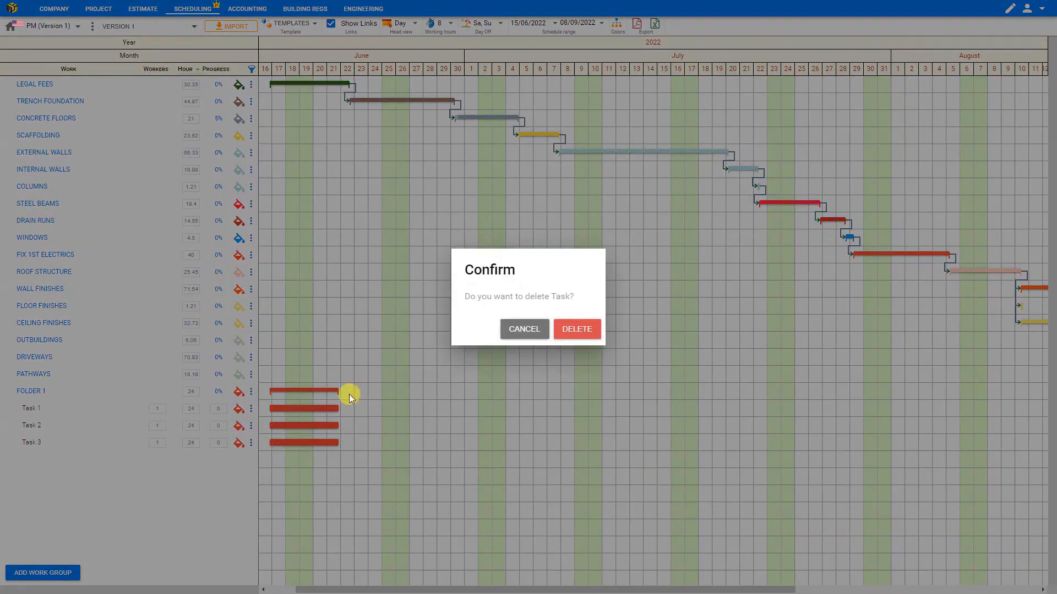
pyautogui.click(582, 329)
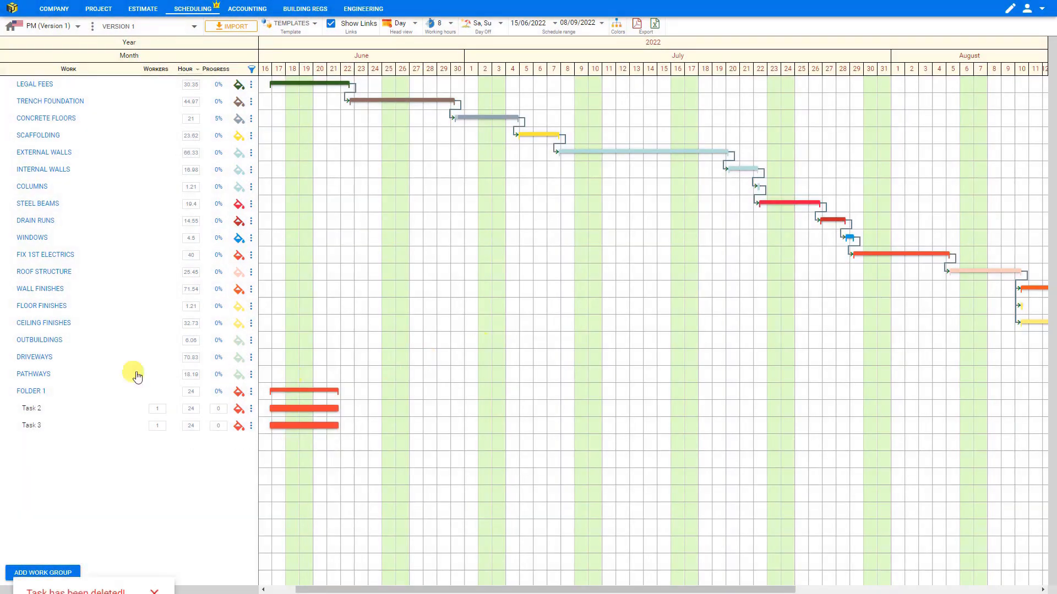
pyautogui.click(252, 393)
pyautogui.click(281, 461)
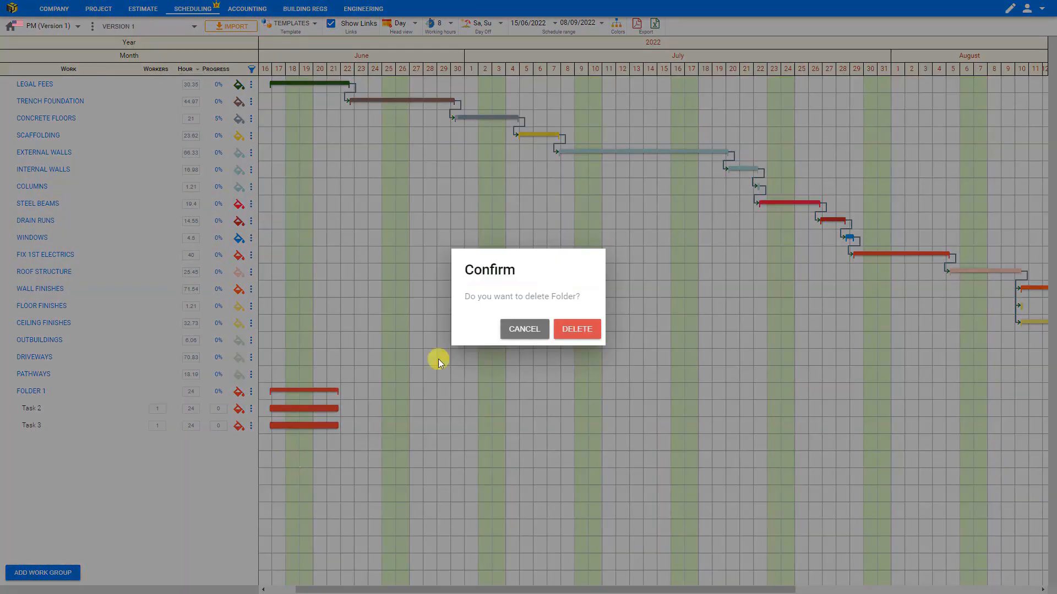
pyautogui.click(570, 329)
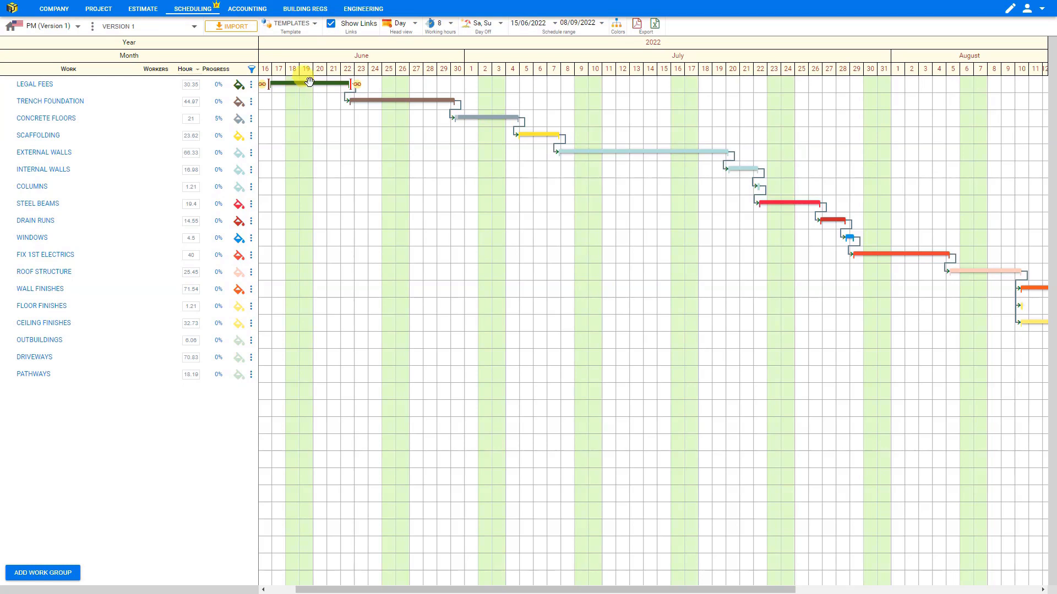
# Step: Move the Legal Fees bar so the work starts on about 1 July
pyautogui.moveTo(309, 82); pyautogui.dragTo(505, 81)
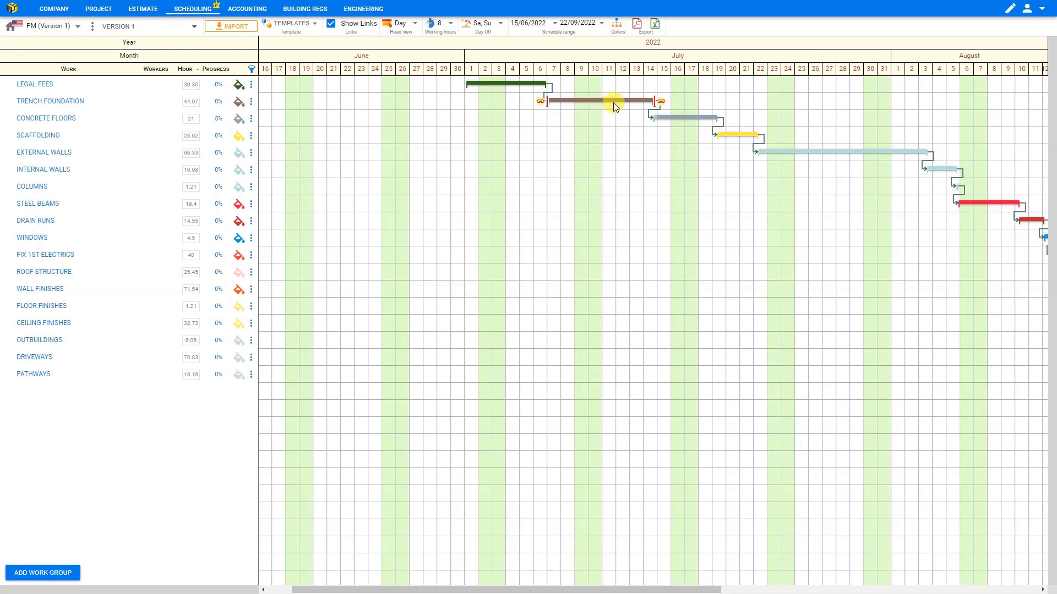
# Step: Move the Trench Foundation bar to start on about 11 July and back to about 7 July
pyautogui.moveTo(614, 102); pyautogui.dragTo(663, 105)
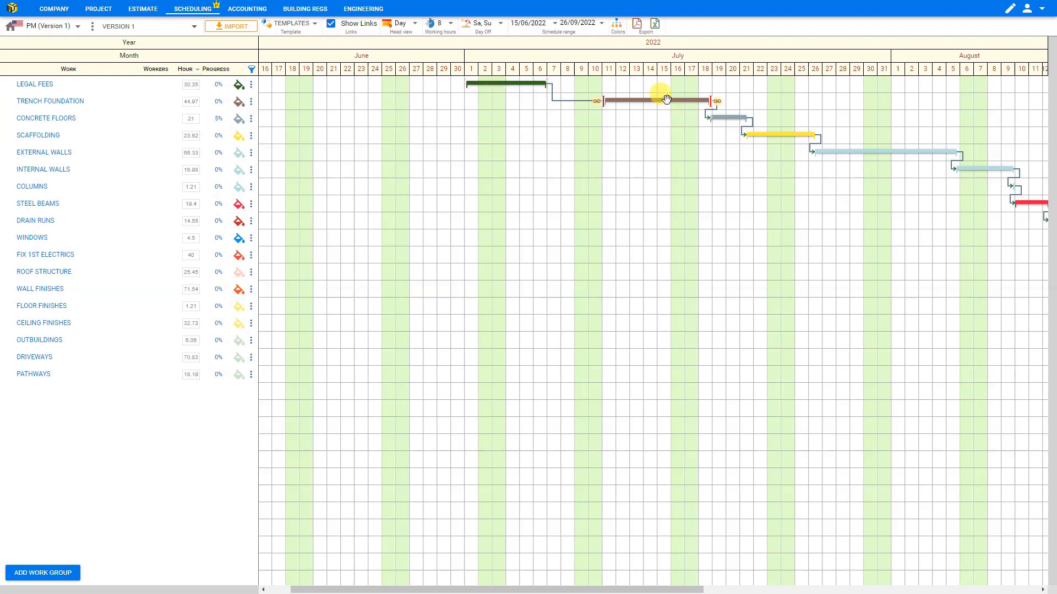
pyautogui.moveTo(666, 99); pyautogui.dragTo(612, 100)
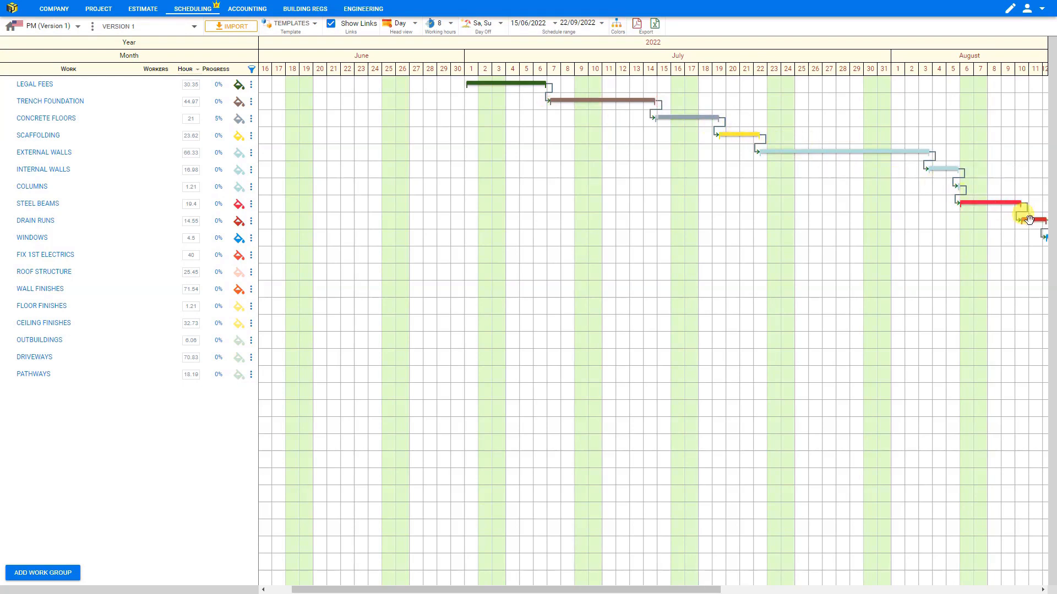
# Step: Shift the Legal Fees bar to start on about 4 July and return it to about 1 July
pyautogui.moveTo(606, 108)
pyautogui.moveTo(487, 82)
pyautogui.moveTo(481, 82); pyautogui.dragTo(523, 82)
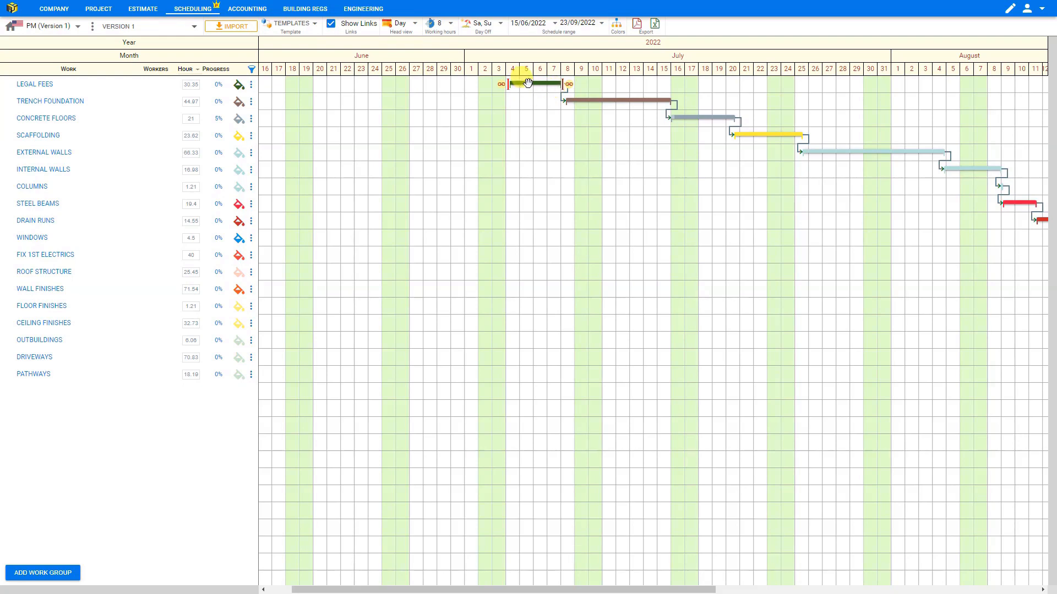
pyautogui.moveTo(528, 82); pyautogui.dragTo(483, 84)
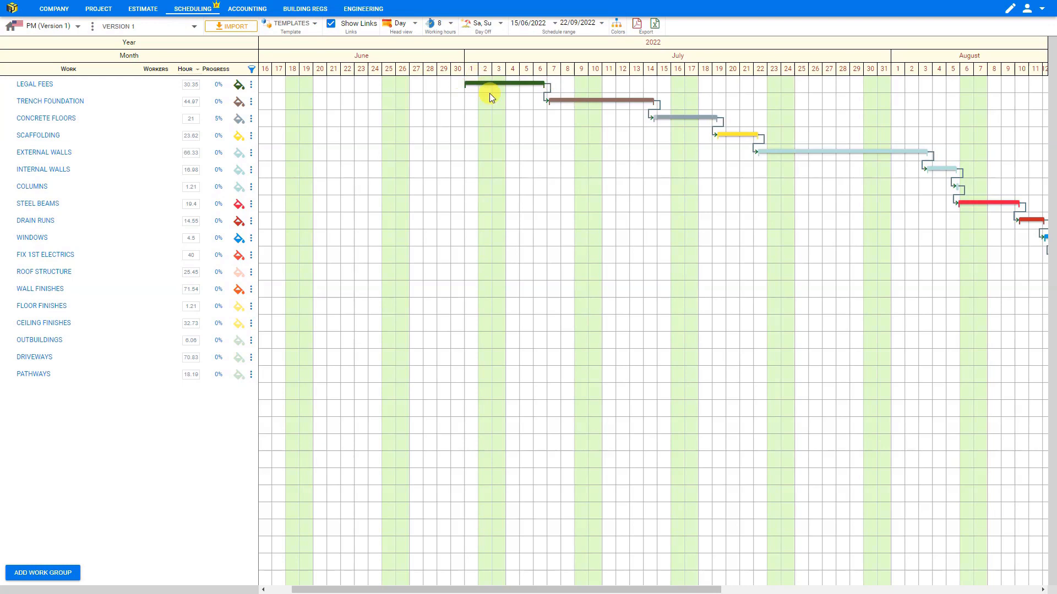
# Step: Extend the end of the Legal Fees bar slightly so its duration is 31 hours
pyautogui.click(500, 25)
pyautogui.click(500, 26)
pyautogui.moveTo(545, 85)
pyautogui.mouseDown()
pyautogui.moveTo(572, 85)
pyautogui.moveTo(519, 83)
pyautogui.moveTo(547, 84)
pyautogui.mouseUp()
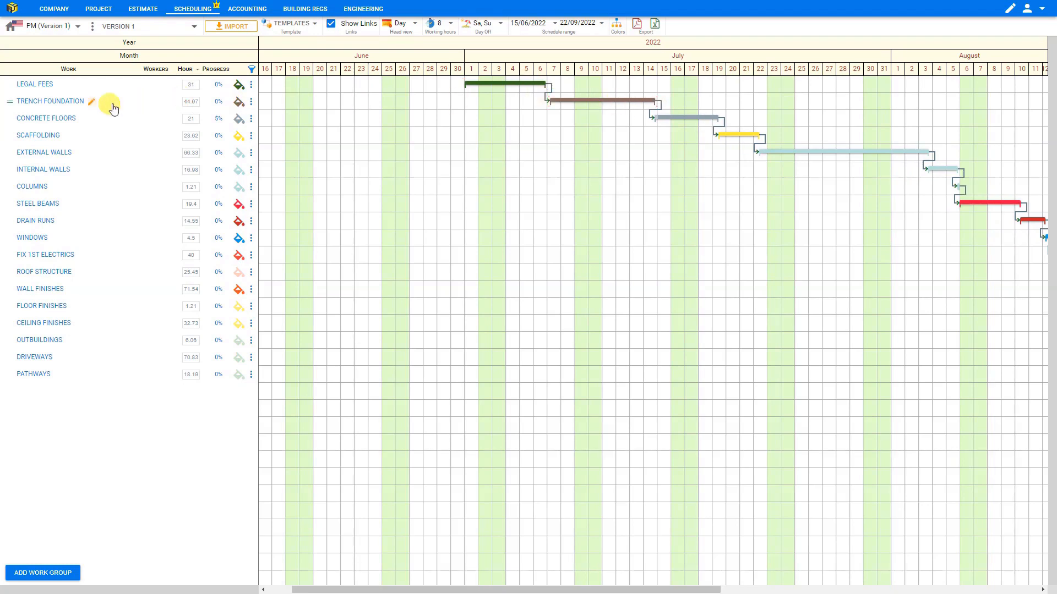
# Step: Expand the External Walls group and link the finish of Laying Bricks to the start of Laying Dritherm Insulation
pyautogui.click(39, 138)
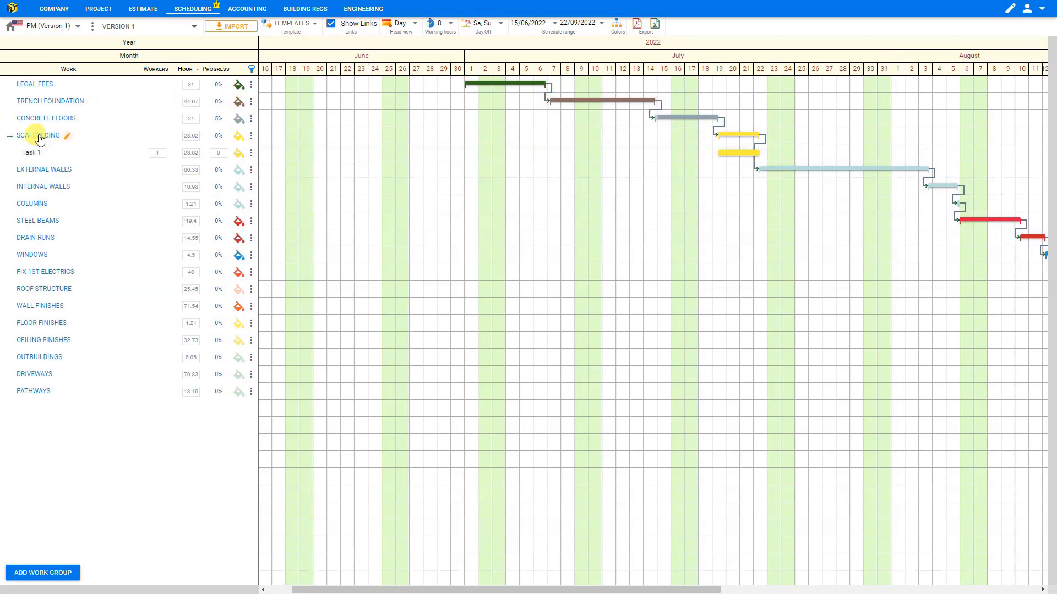
pyautogui.click(40, 137)
pyautogui.click(46, 157)
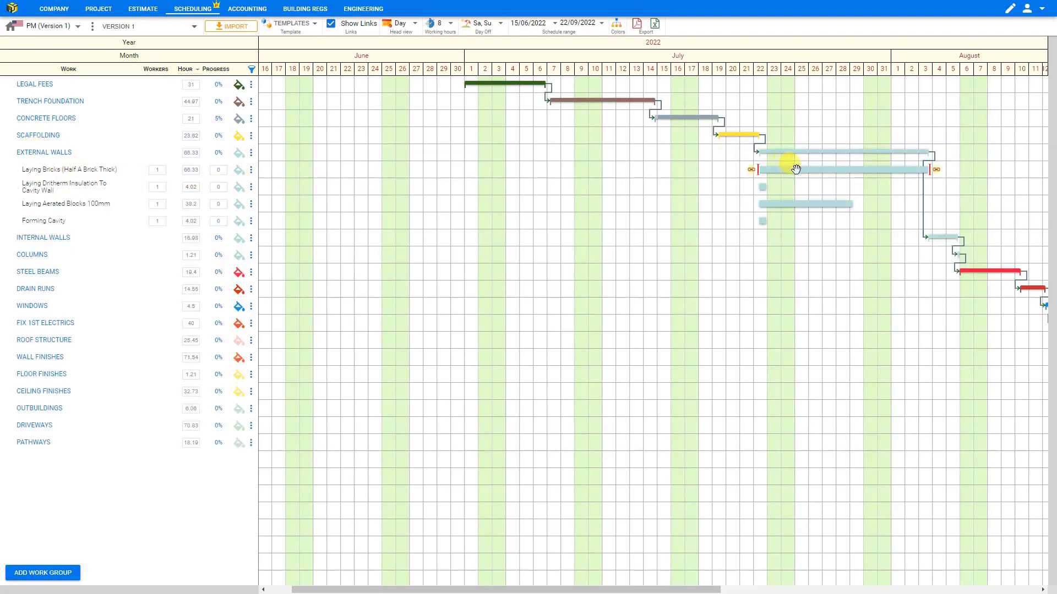
pyautogui.moveTo(937, 174)
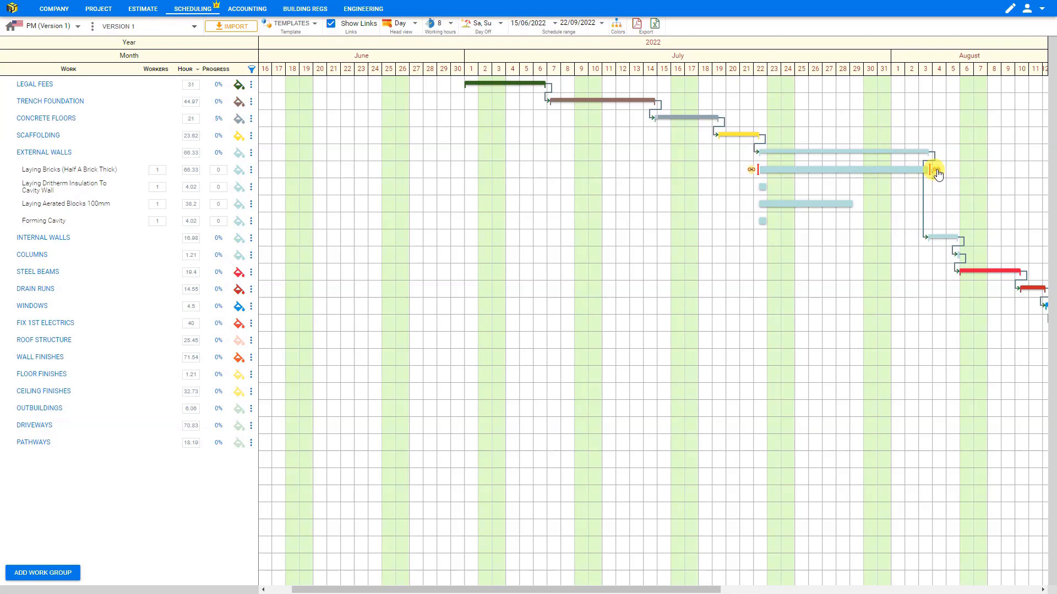
pyautogui.moveTo(937, 174); pyautogui.dragTo(752, 186)
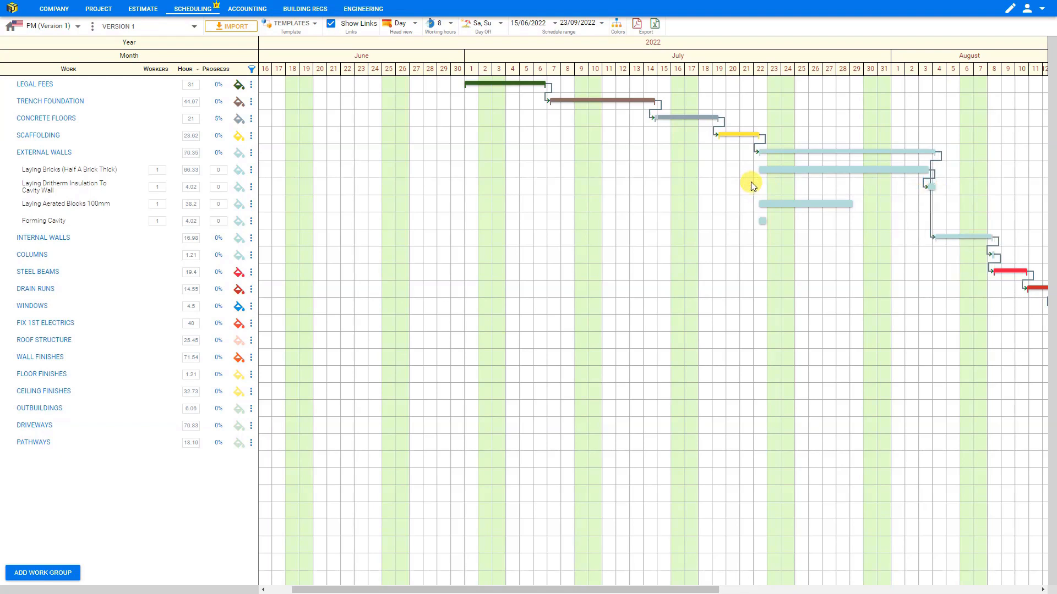
# Step: Link the finish of Laying Dritherm Insulation to the start of Laying Aerated Blocks 100mm, and the blocks' finish to the start of Forming Cavity
pyautogui.moveTo(821, 168)
pyautogui.moveTo(931, 186)
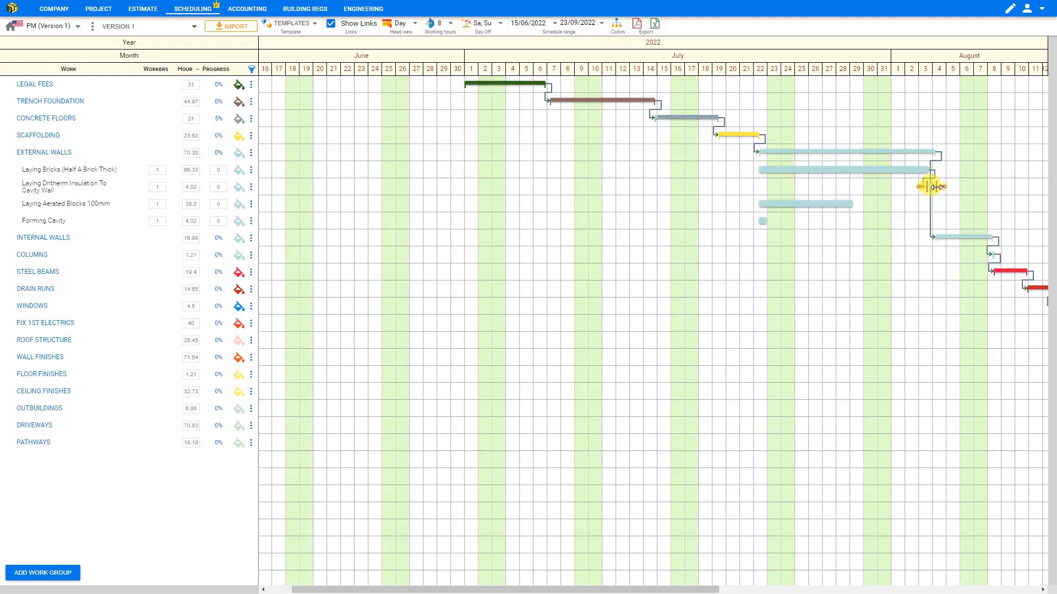
pyautogui.moveTo(933, 188); pyautogui.dragTo(761, 204)
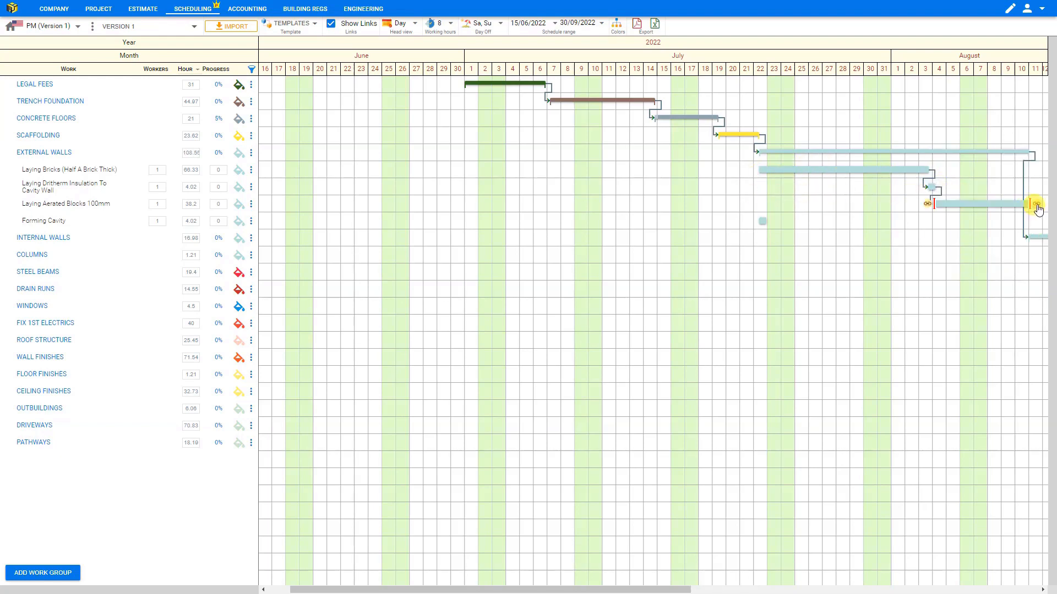
pyautogui.moveTo(1032, 207); pyautogui.dragTo(750, 219)
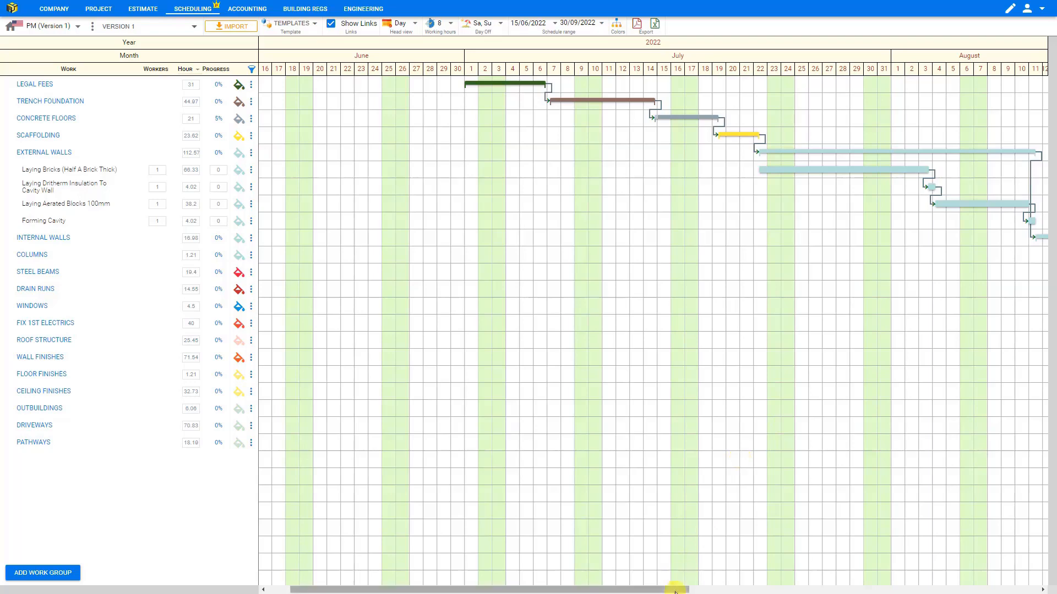
# Step: Change the link between Laying Bricks and Laying Dritherm Insulation to Start-Start
pyautogui.moveTo(676, 590); pyautogui.dragTo(842, 564)
pyautogui.moveTo(604, 176)
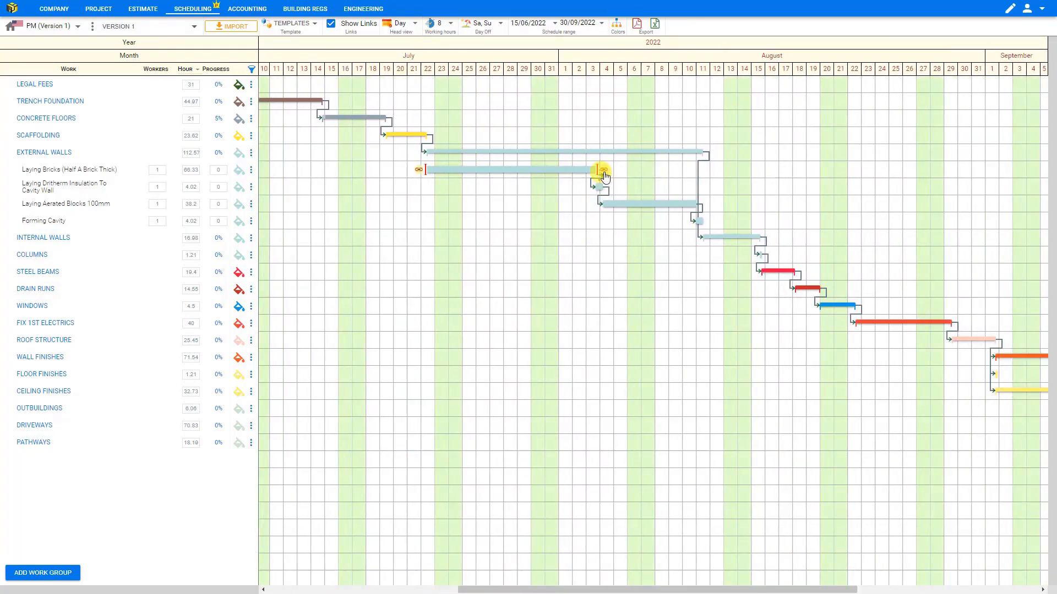
pyautogui.moveTo(603, 172); pyautogui.dragTo(743, 269)
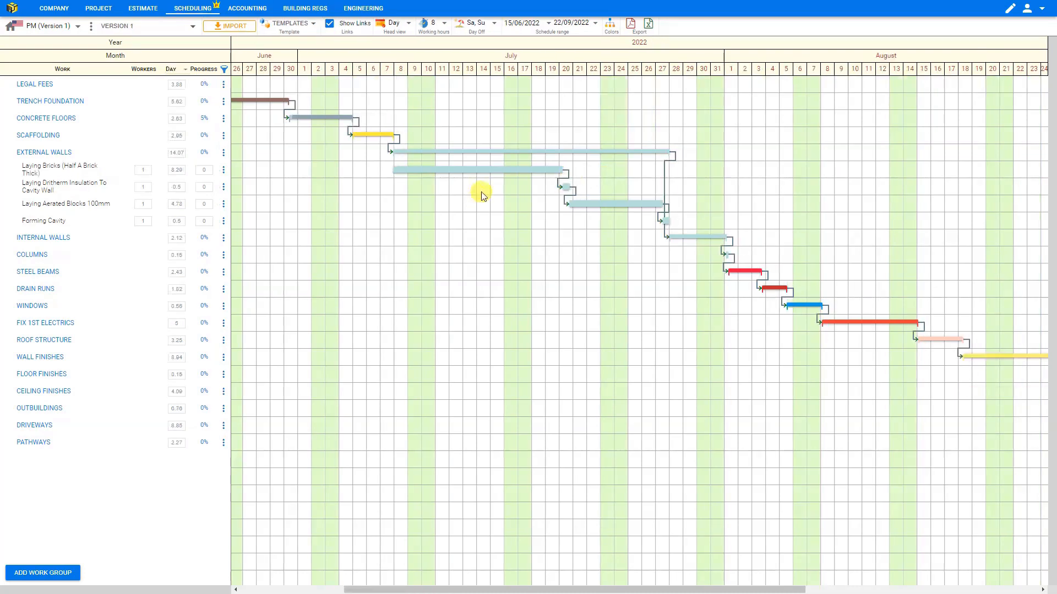
pyautogui.click(562, 177)
pyautogui.click(591, 152)
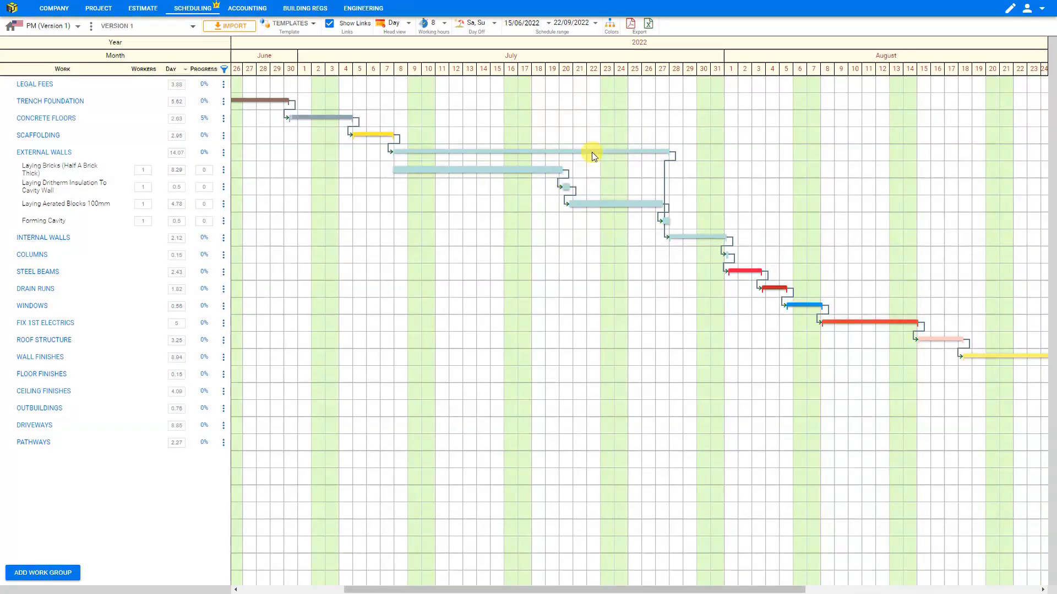
pyautogui.click(494, 285)
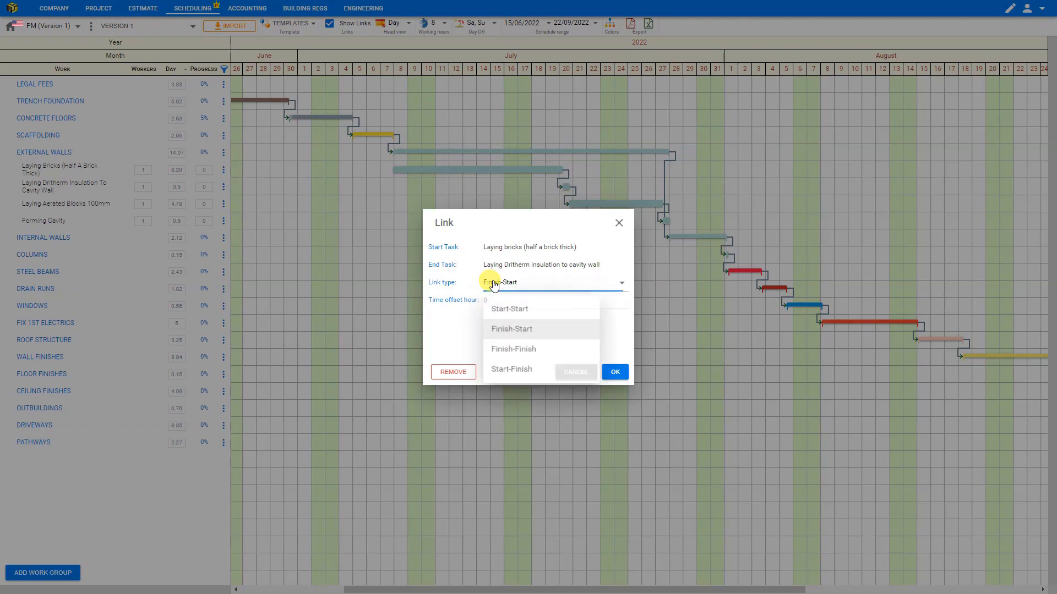
pyautogui.click(519, 313)
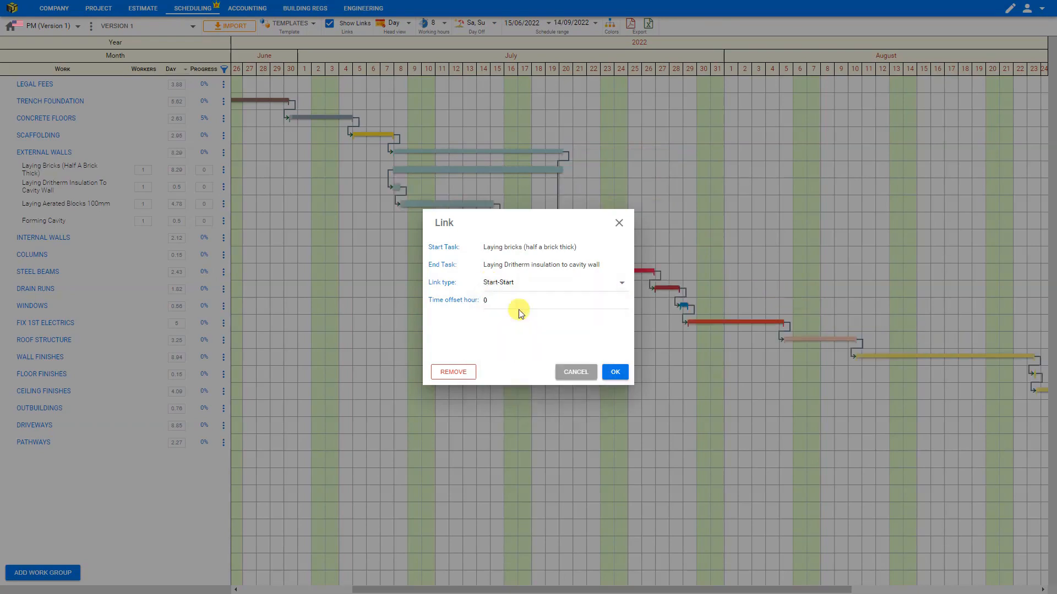
pyautogui.click(612, 372)
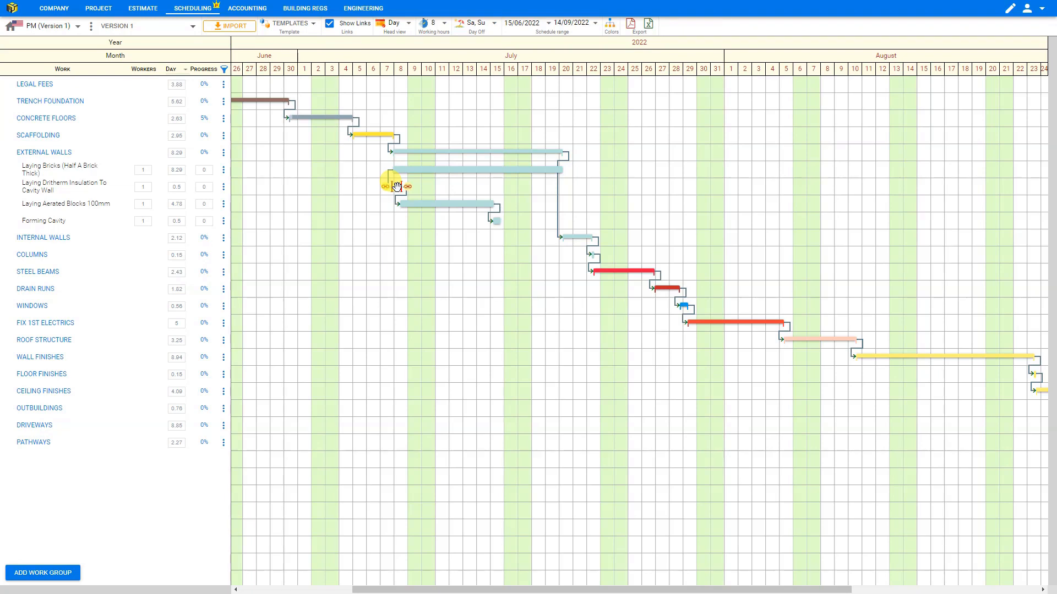
# Step: Set the link between Laying Dritherm Insulation and Laying Aerated Blocks 100mm to Start-Finish
pyautogui.click(396, 200)
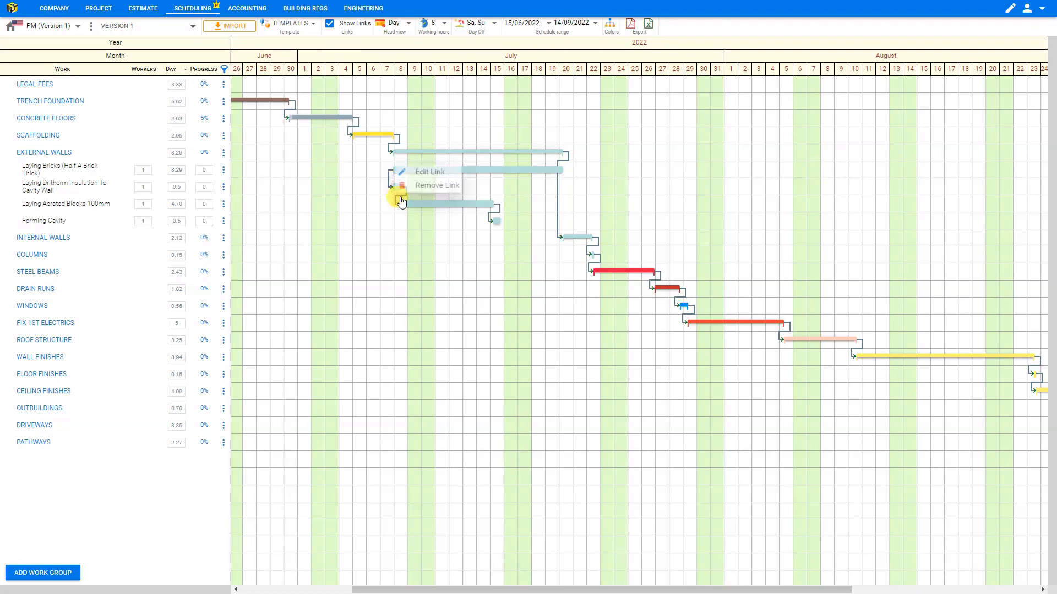
pyautogui.click(432, 169)
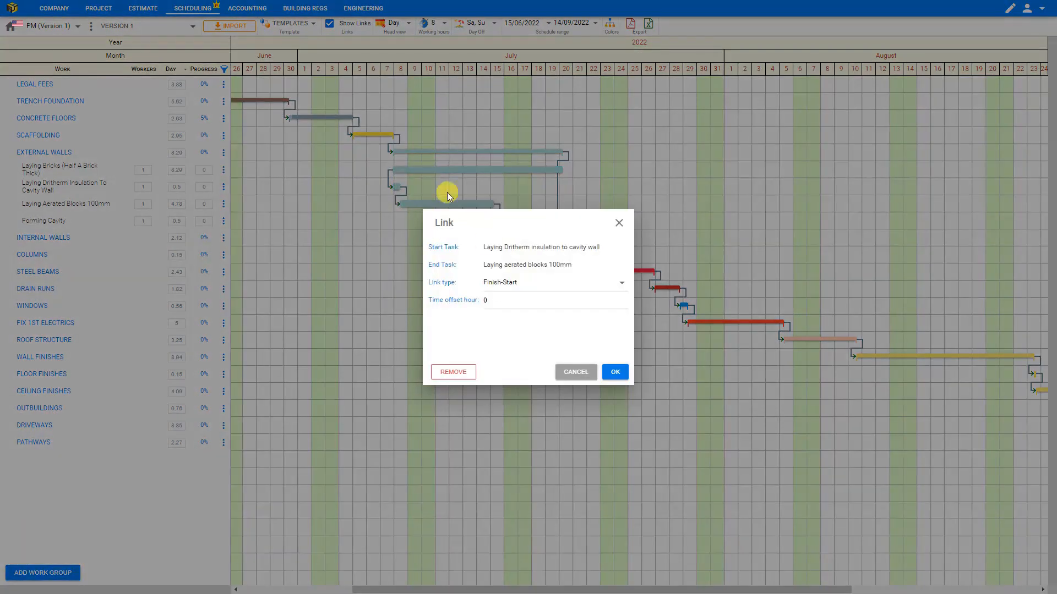
pyautogui.click(515, 284)
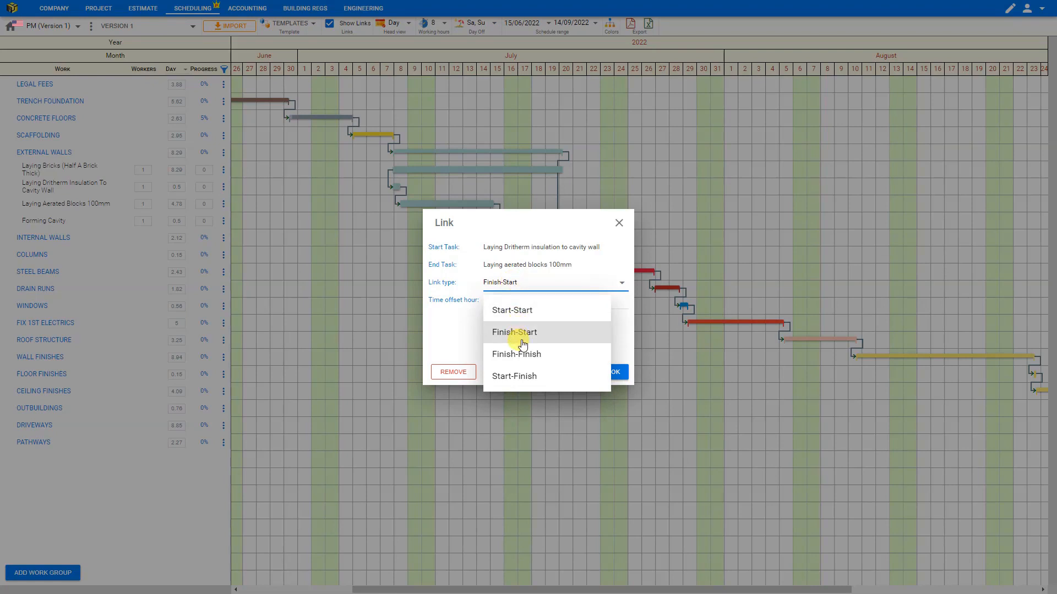
pyautogui.click(524, 377)
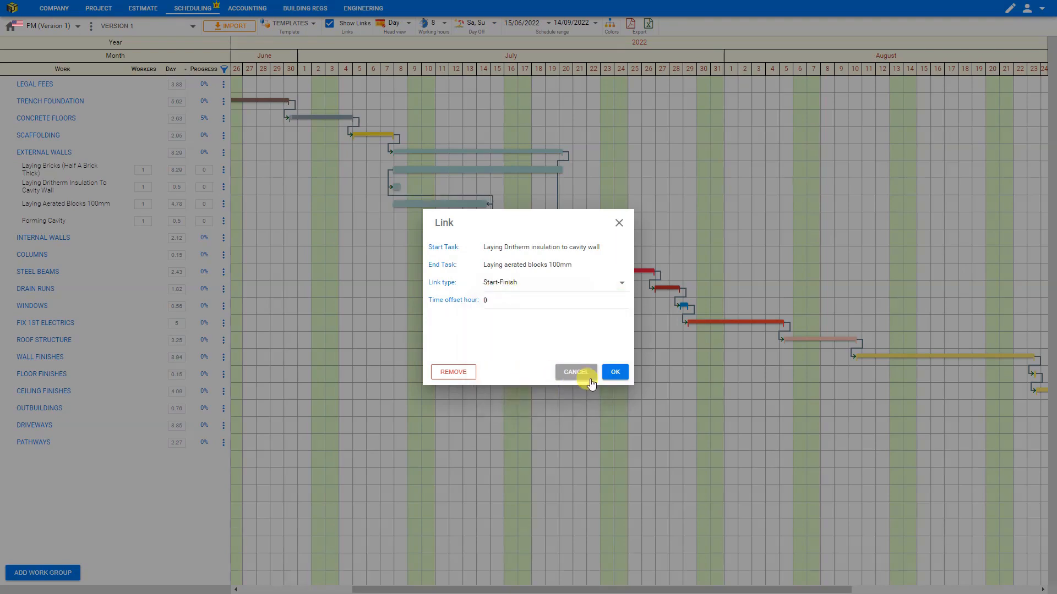
pyautogui.click(615, 374)
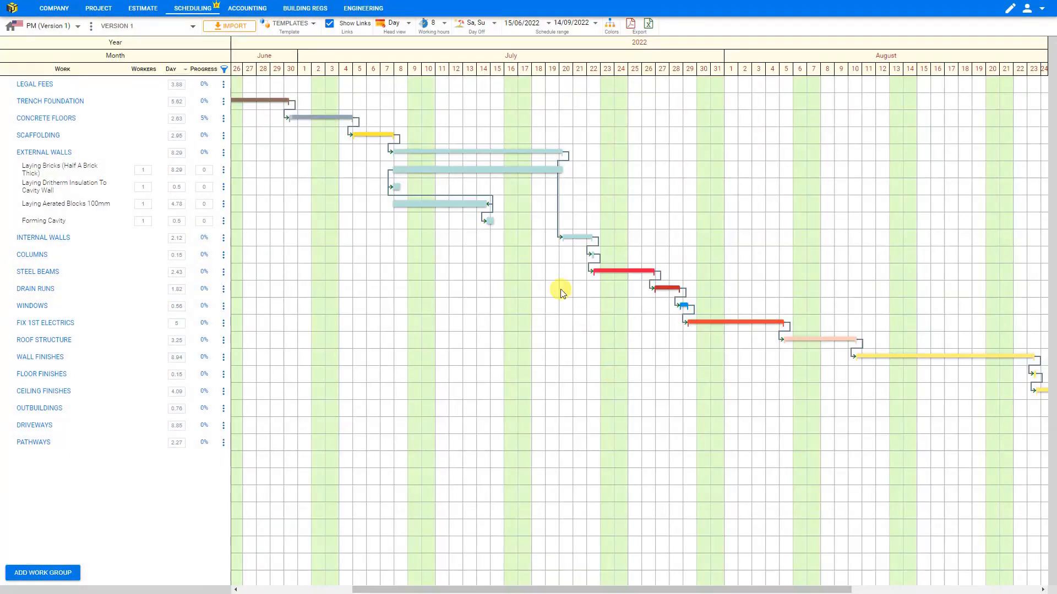
# Step: Change the link type between Laying Dritherm Insulation and Laying Aerated Blocks 100mm to Start-Start
pyautogui.click(489, 202)
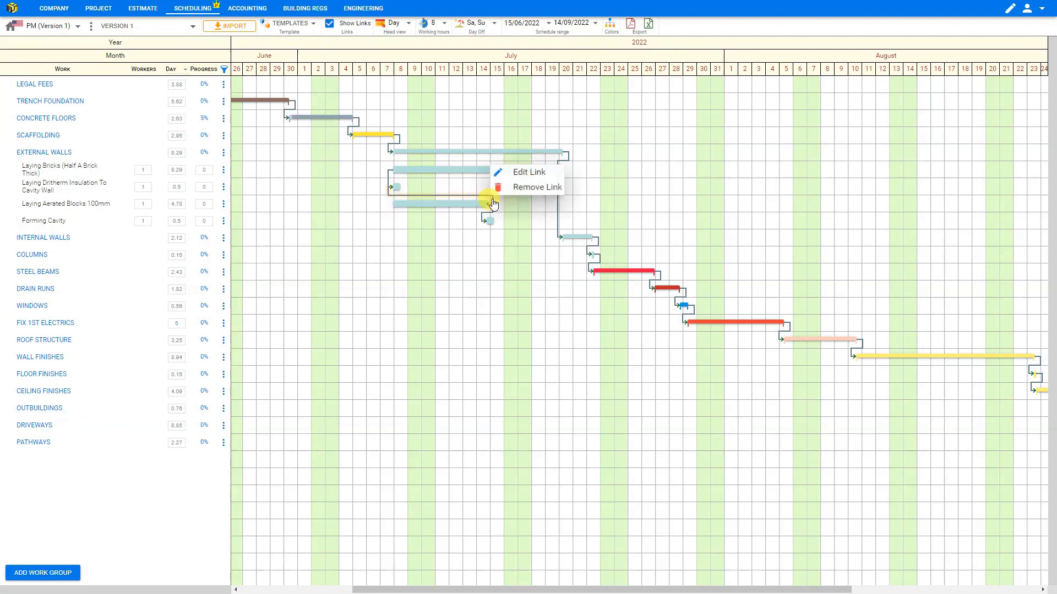
pyautogui.click(524, 177)
pyautogui.click(505, 284)
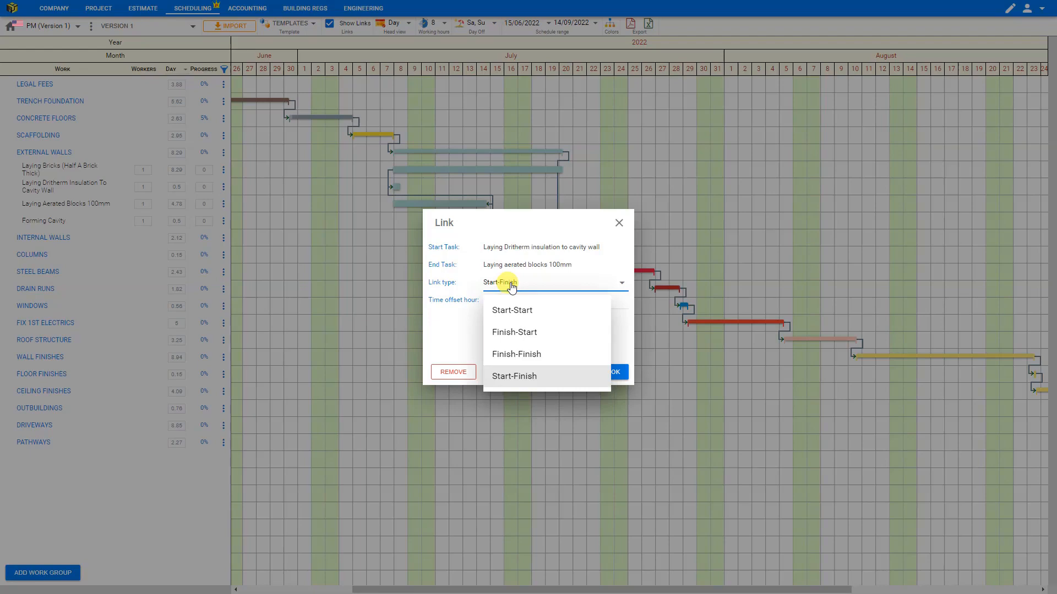
pyautogui.click(511, 311)
pyautogui.click(614, 373)
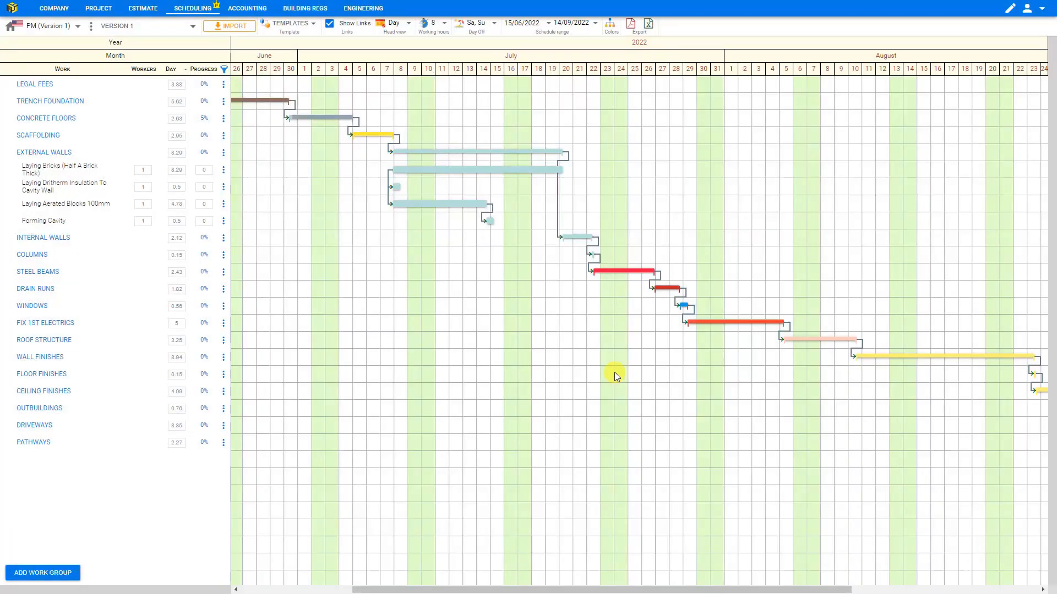
# Step: Change the link between Laying Aerated Blocks 100mm and Forming Cavity to Start-Start
pyautogui.click(490, 208)
pyautogui.click(522, 188)
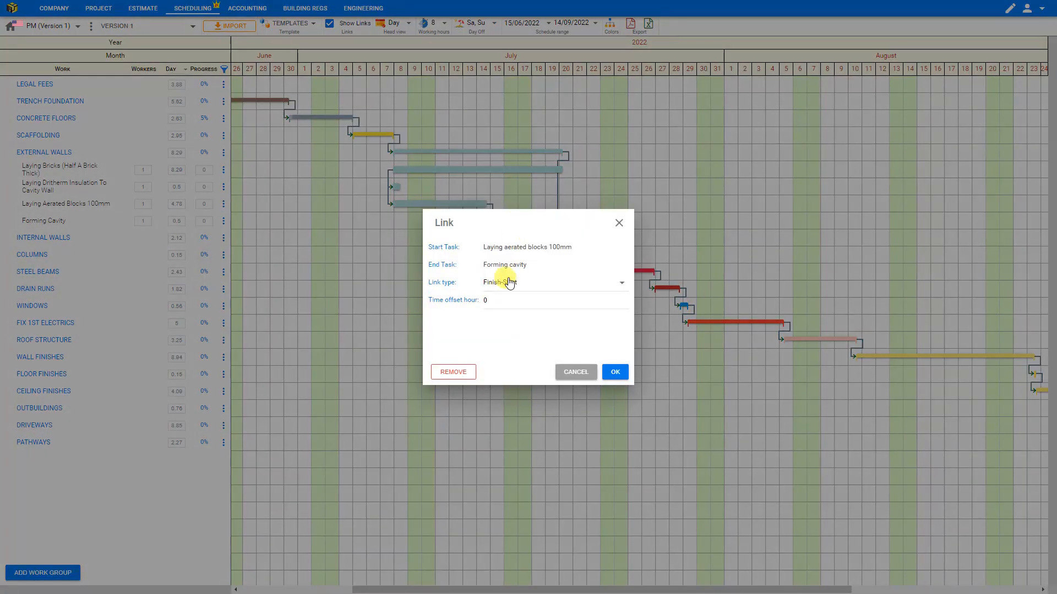
pyautogui.click(505, 281)
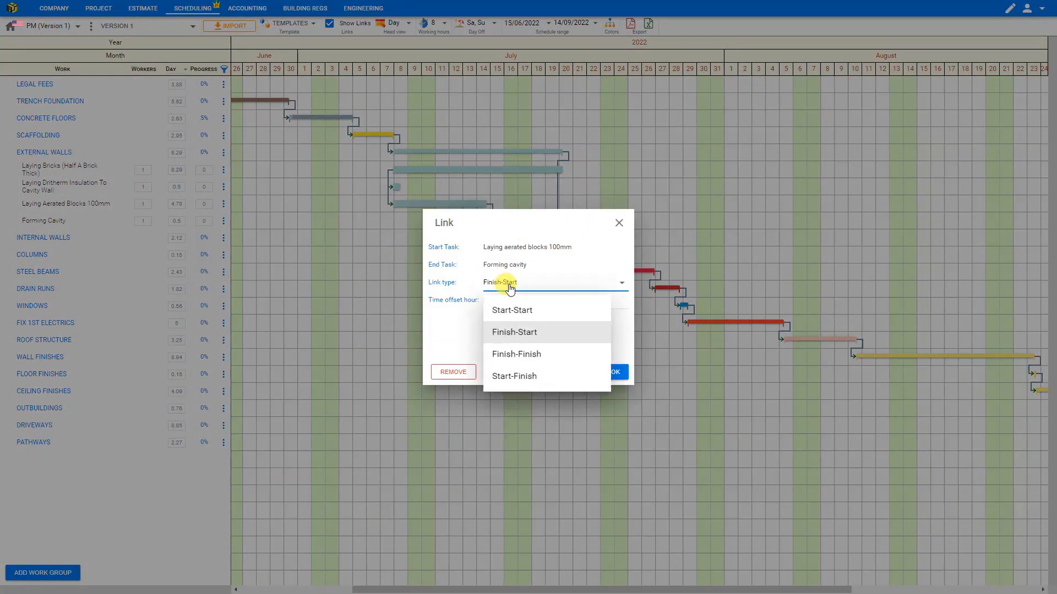
pyautogui.click(520, 318)
pyautogui.click(614, 373)
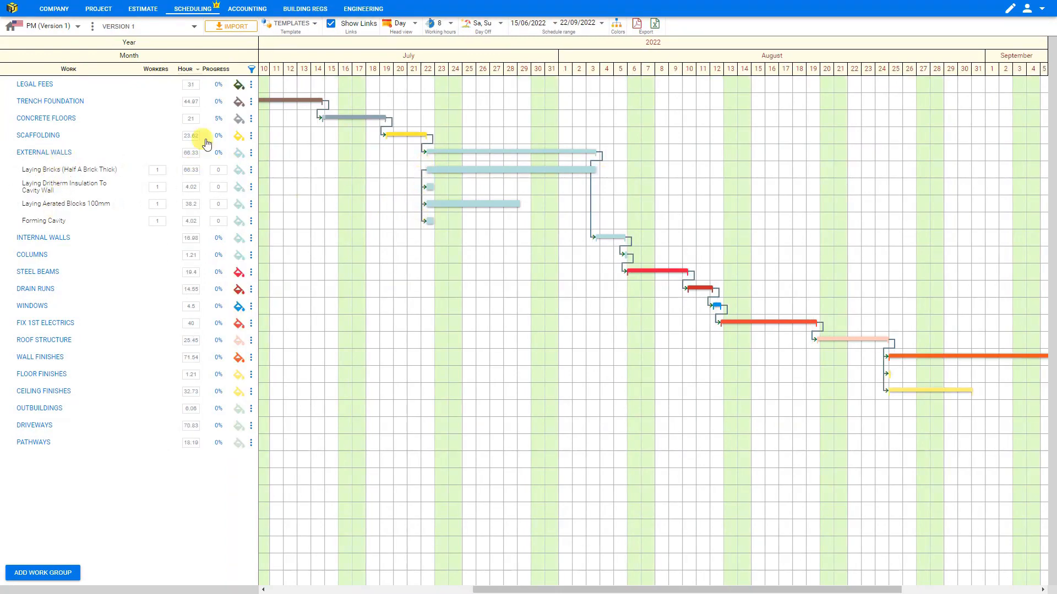
# Step: Collapse the External Walls group and set the chart's head view to Week
pyautogui.click(62, 153)
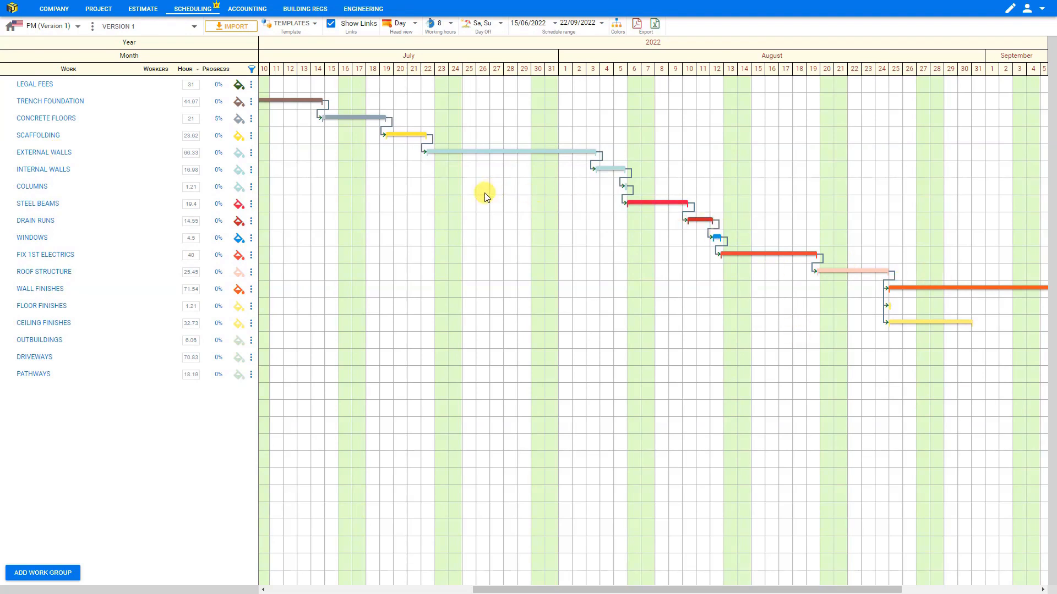
pyautogui.click(414, 26)
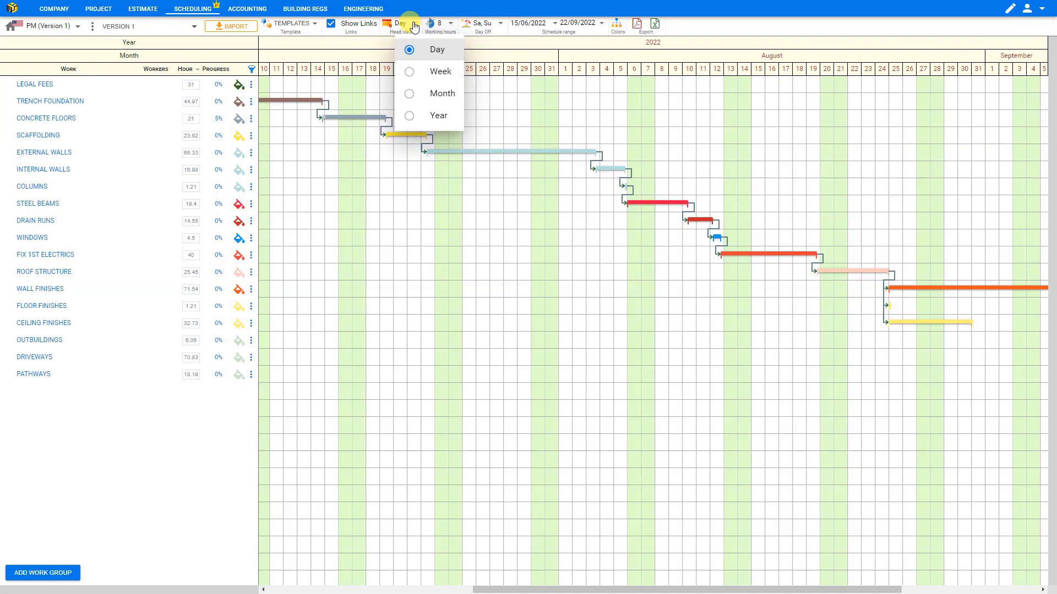
pyautogui.click(408, 73)
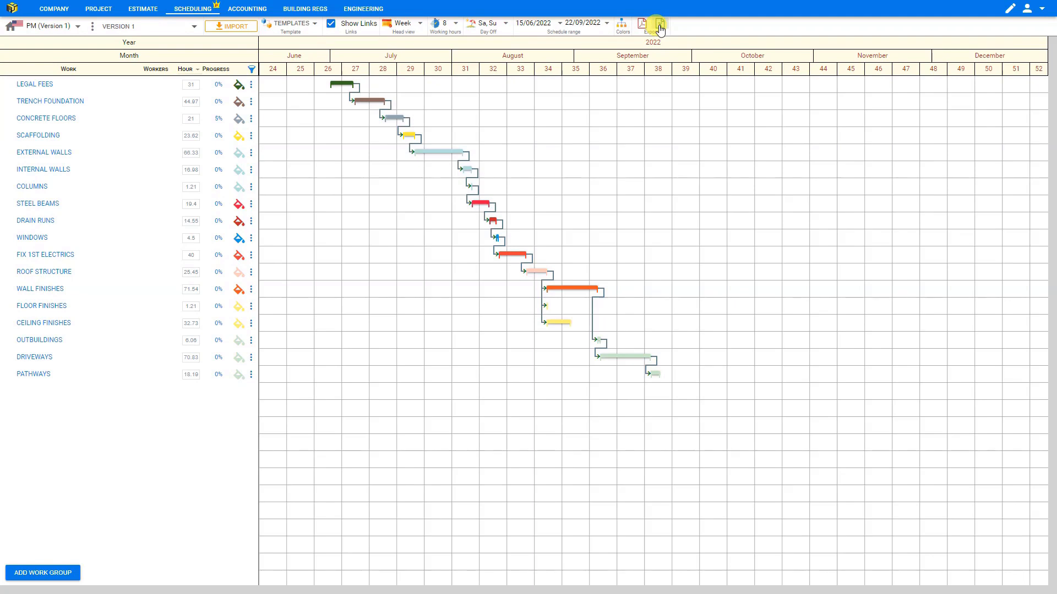
# Step: Open the PDF export preview, expand all work groups through the tree view settings, and review the listed tasks and bars
pyautogui.click(640, 24)
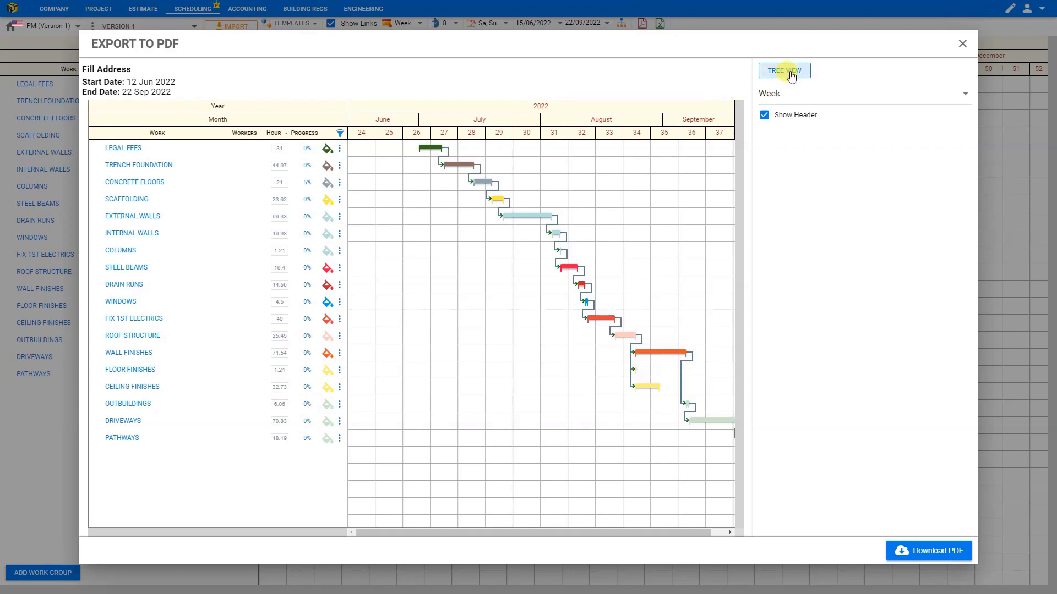
pyautogui.click(790, 71)
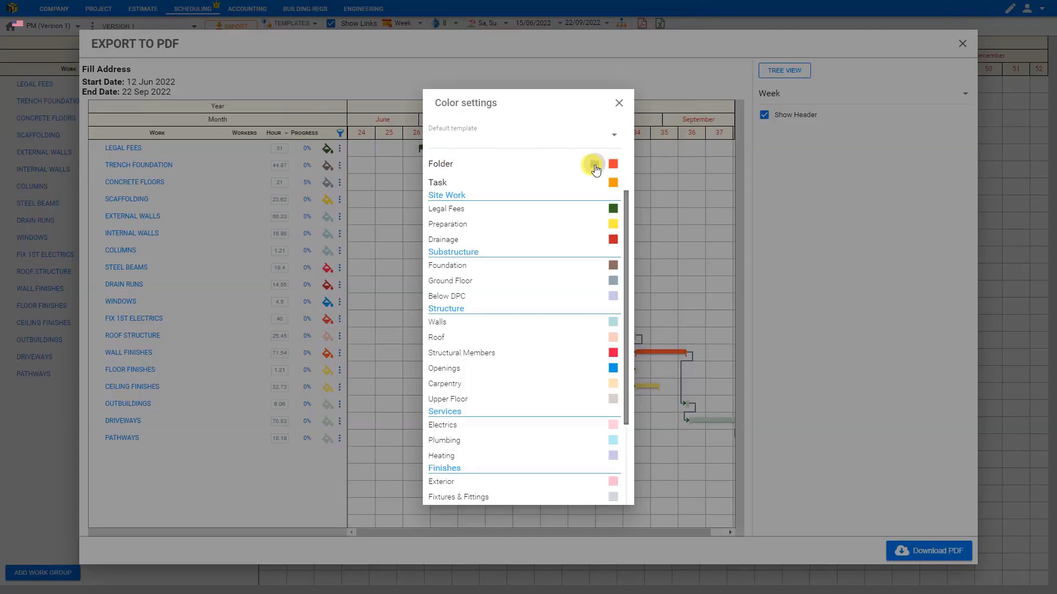
pyautogui.click(594, 167)
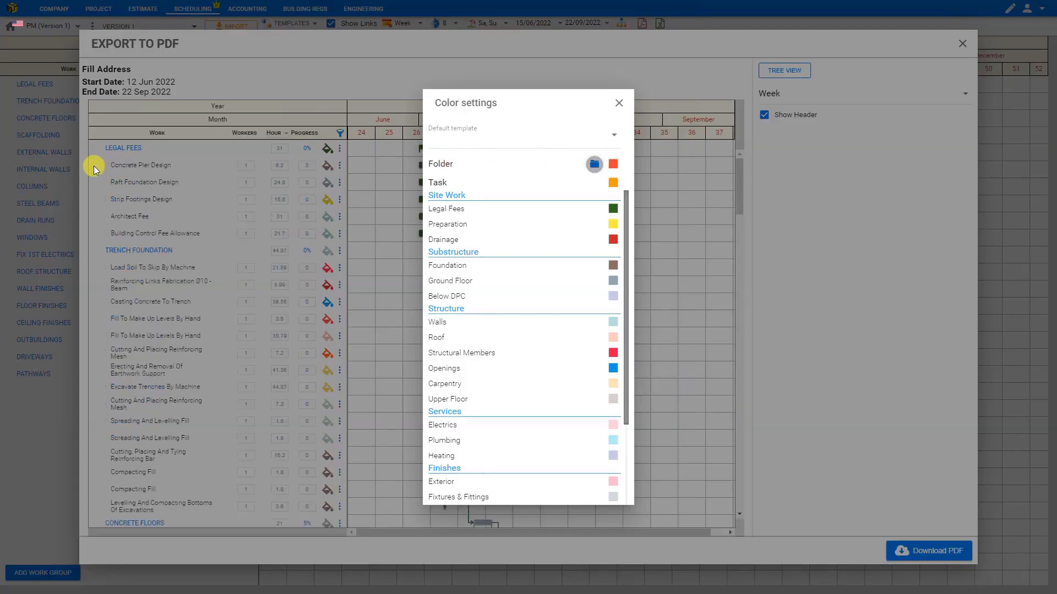
pyautogui.click(618, 103)
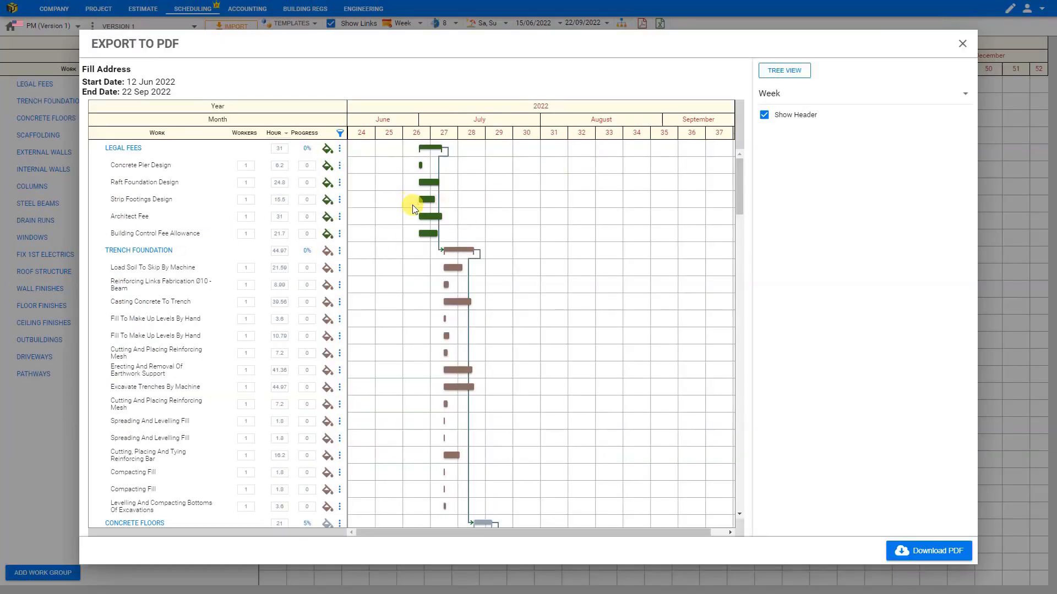
pyautogui.scroll(-7, 583, 275)
pyautogui.scroll(-15, 583, 276)
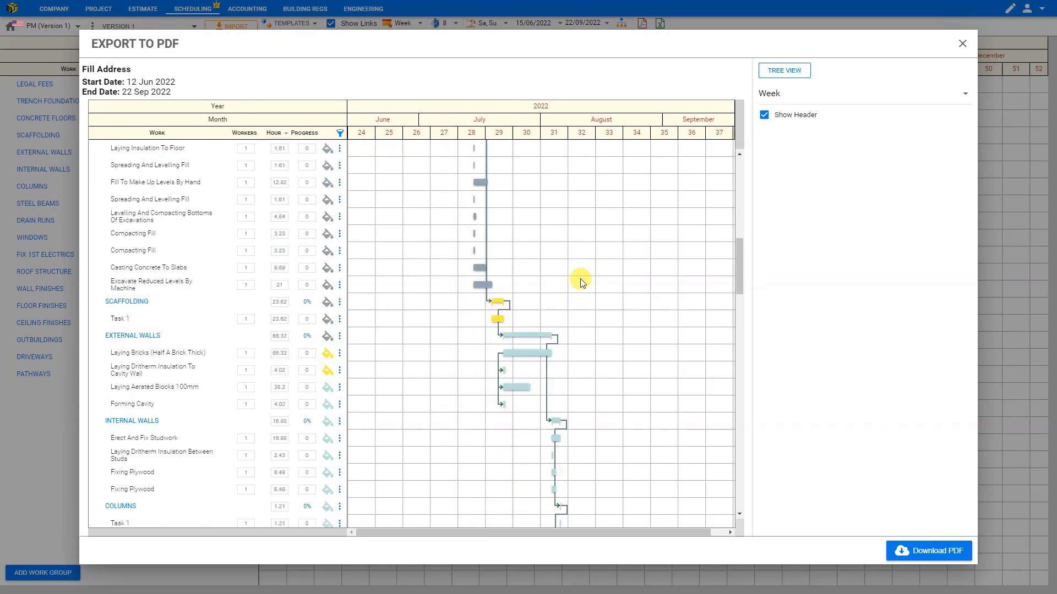
pyautogui.scroll(-9, 575, 285)
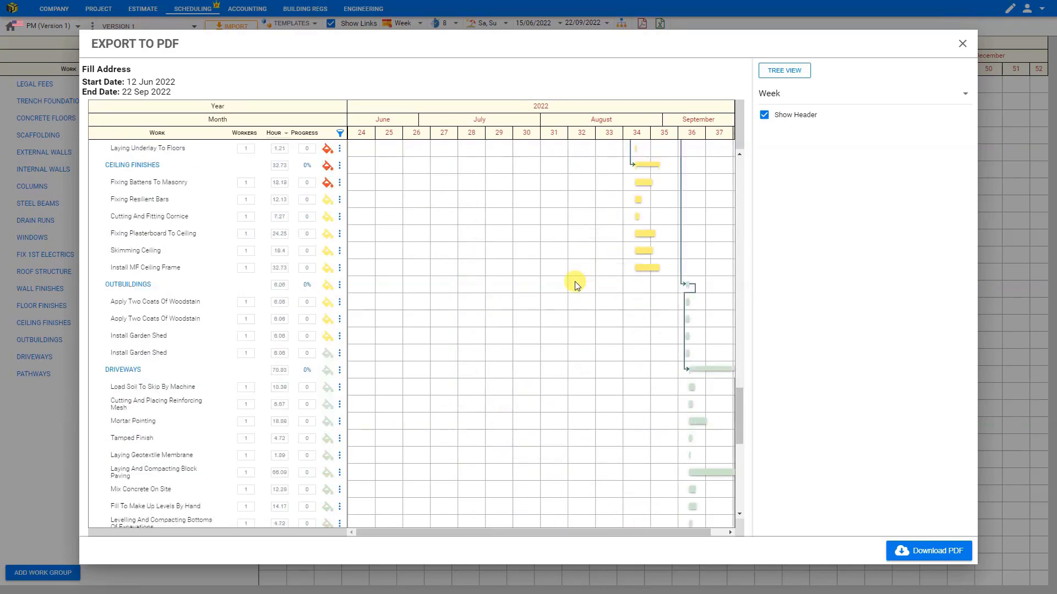
pyautogui.scroll(15, 572, 285)
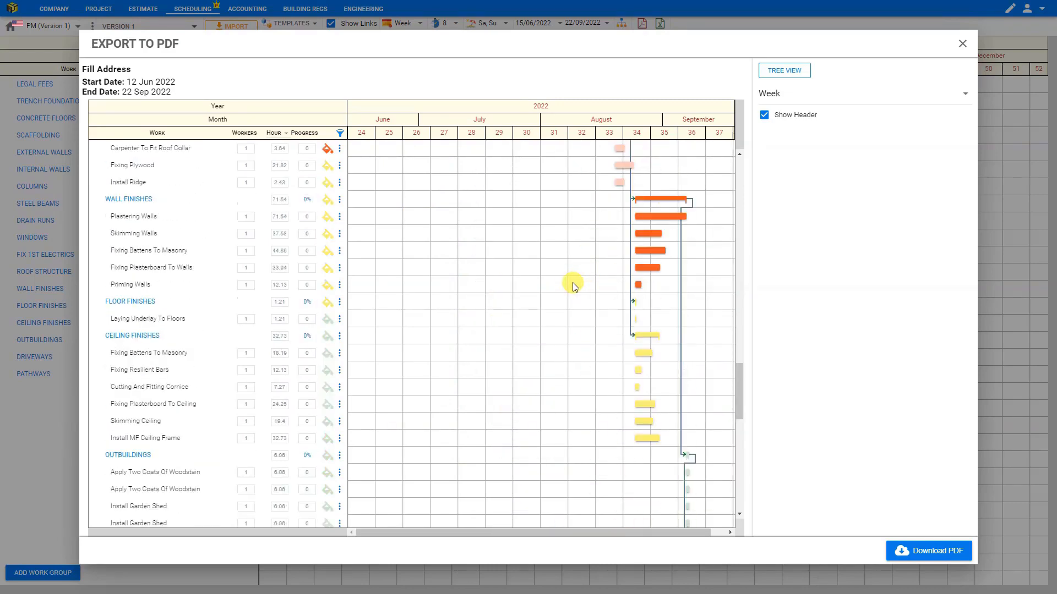
# Step: Collapse all work groups in the PDF preview through the tree view settings and view the available default templates
pyautogui.click(784, 71)
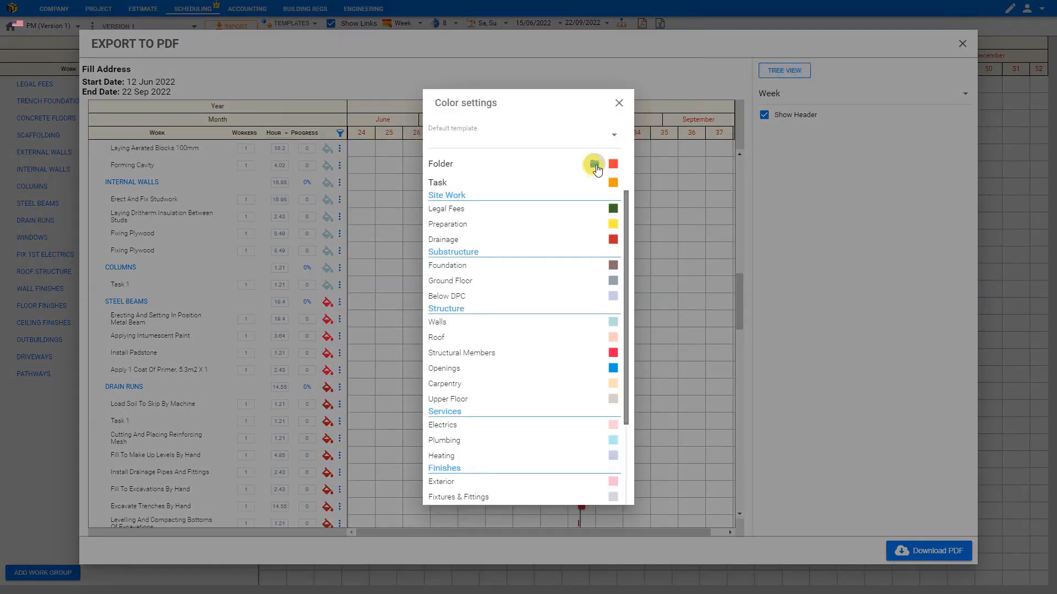
pyautogui.click(595, 166)
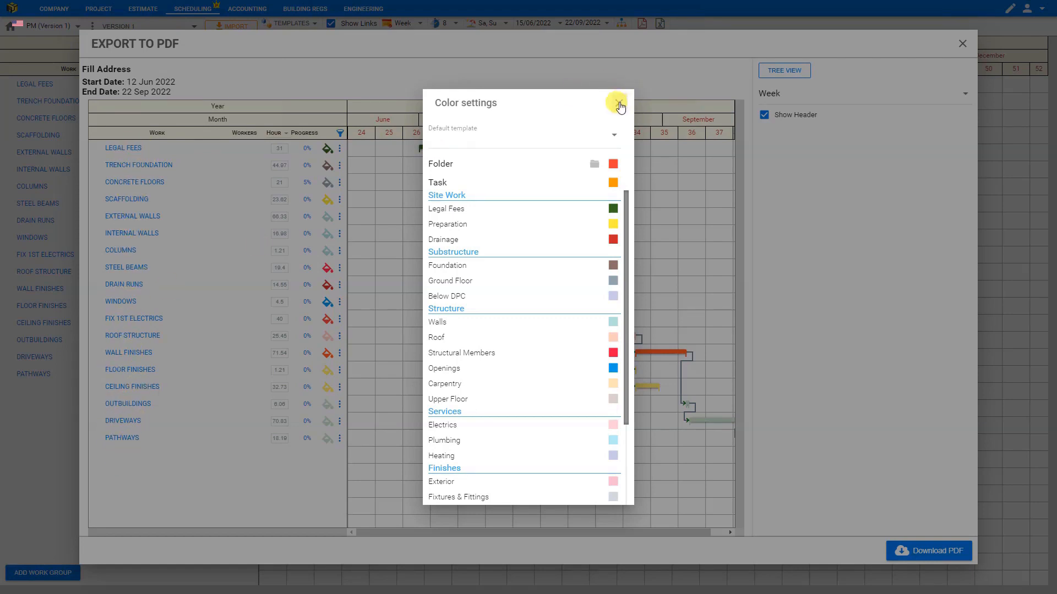
pyautogui.click(614, 165)
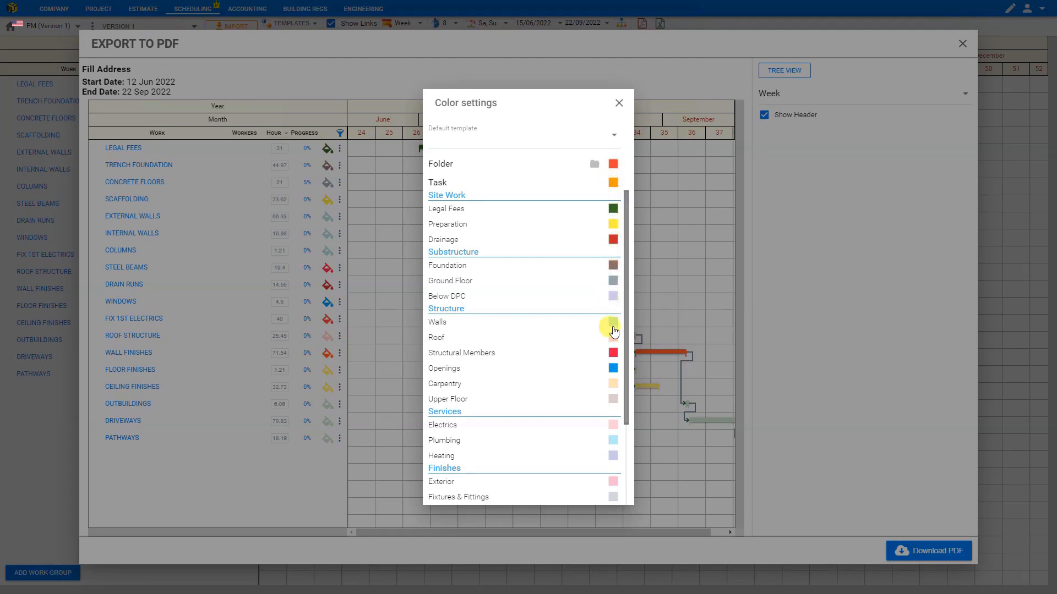
pyautogui.click(615, 140)
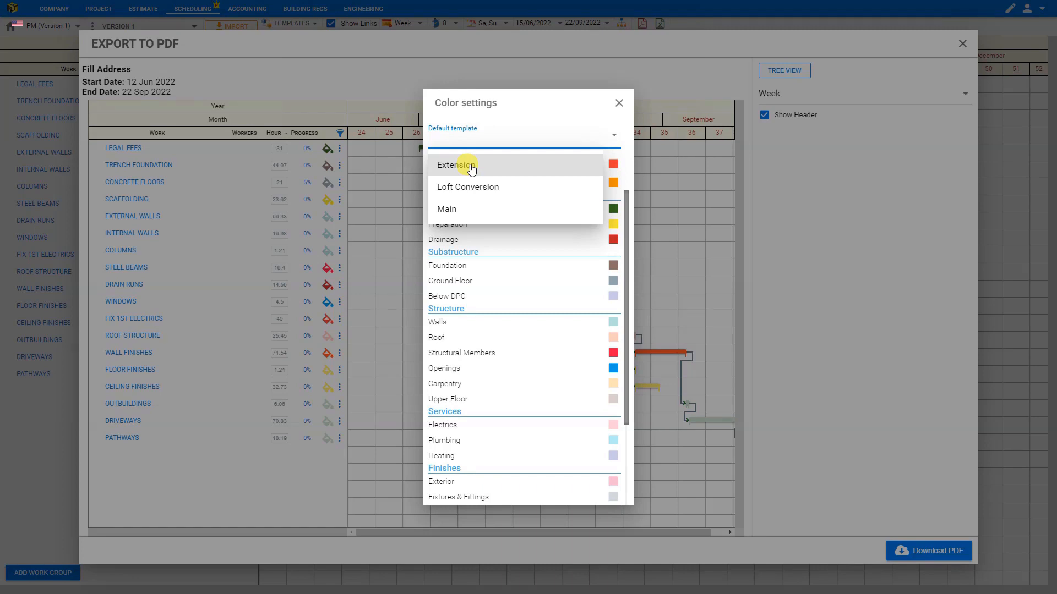
pyautogui.click(563, 105)
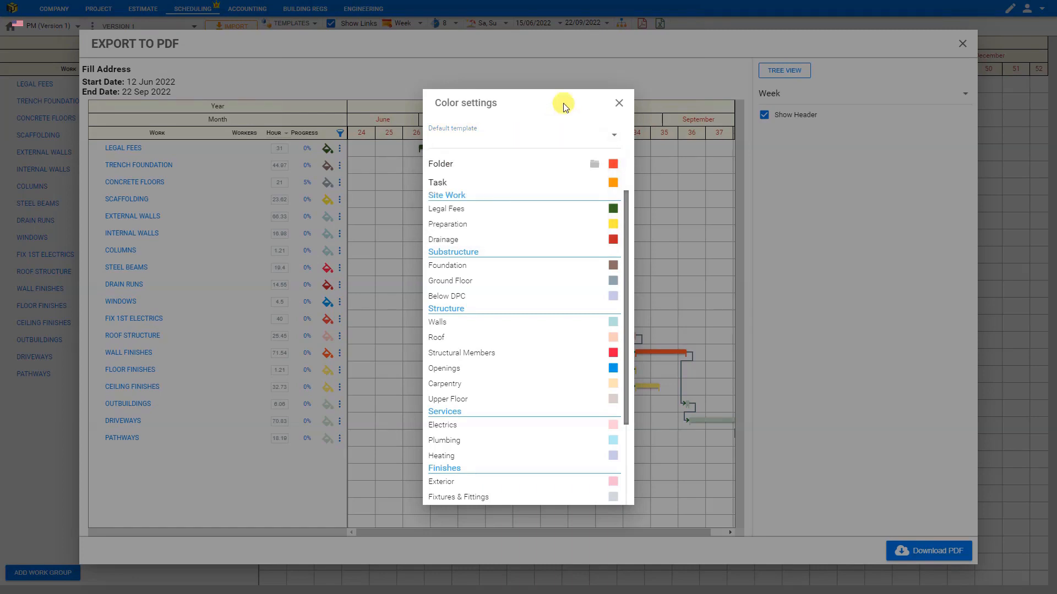
pyautogui.click(619, 102)
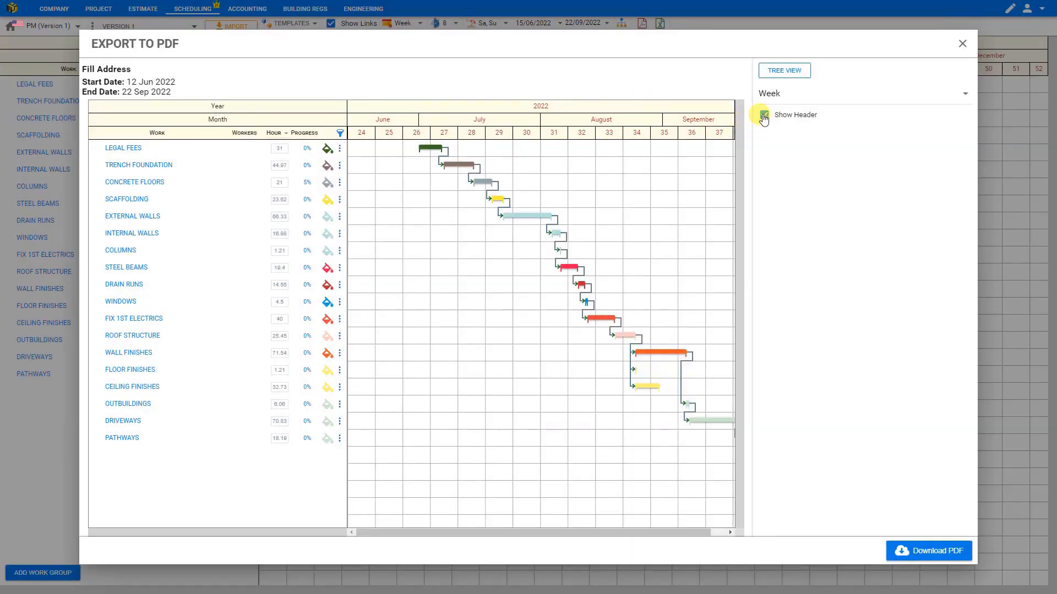
# Step: Compare the PDF preview with and without its header, leaving the header hidden
pyautogui.click(764, 117)
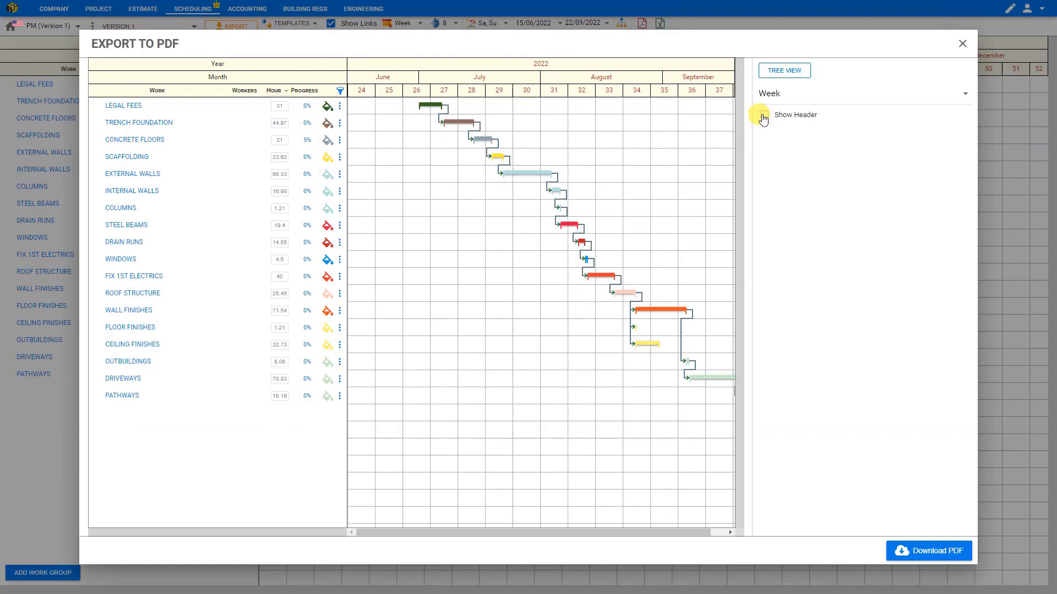
pyautogui.click(764, 115)
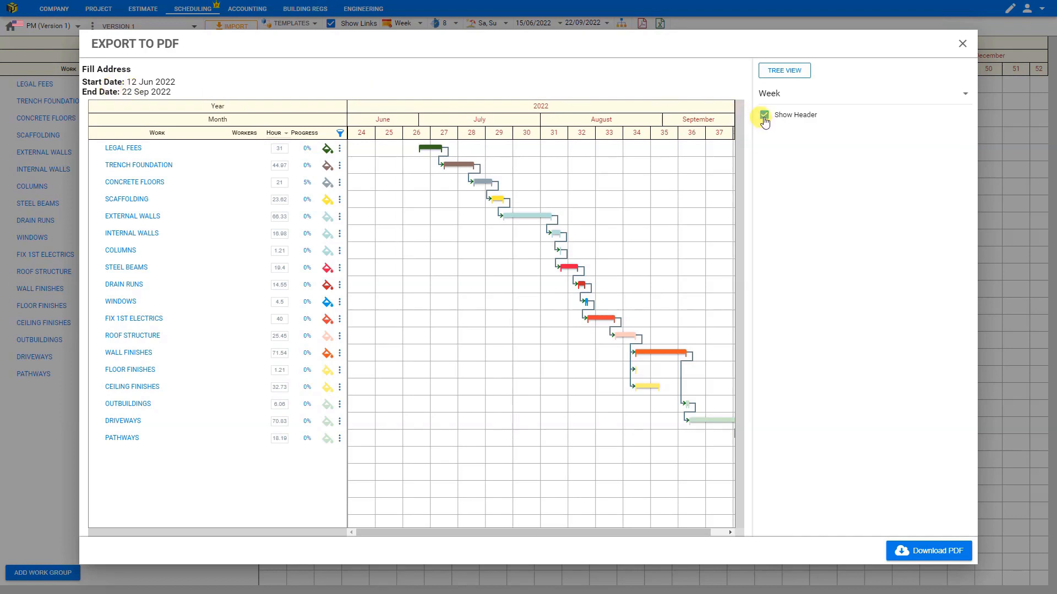
pyautogui.click(764, 116)
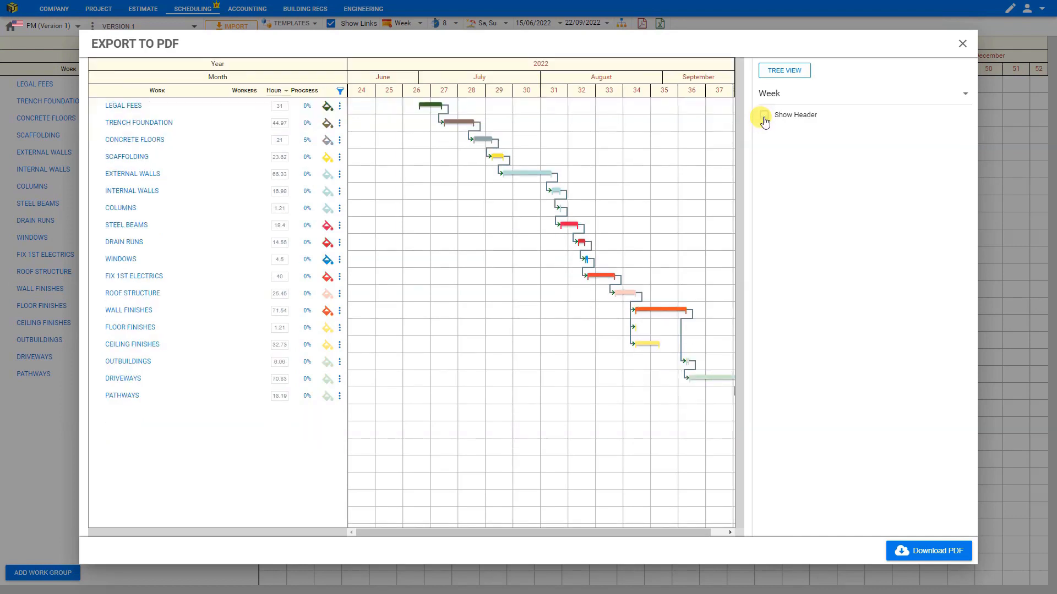
# Step: Display the duration column of the PDF preview in days and in weeks, and return it to hours
pyautogui.click(287, 91)
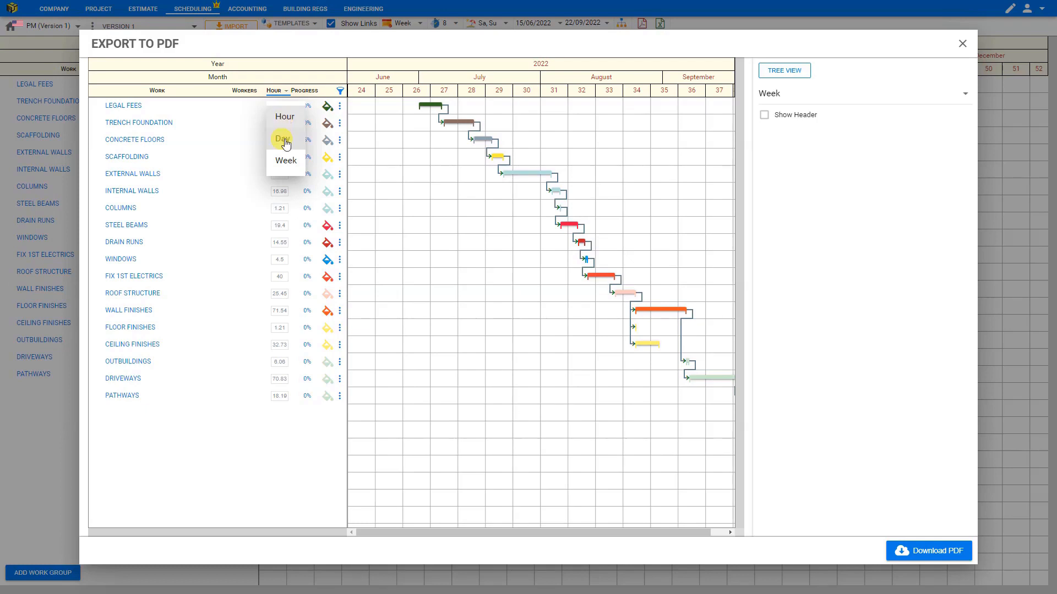
pyautogui.click(283, 139)
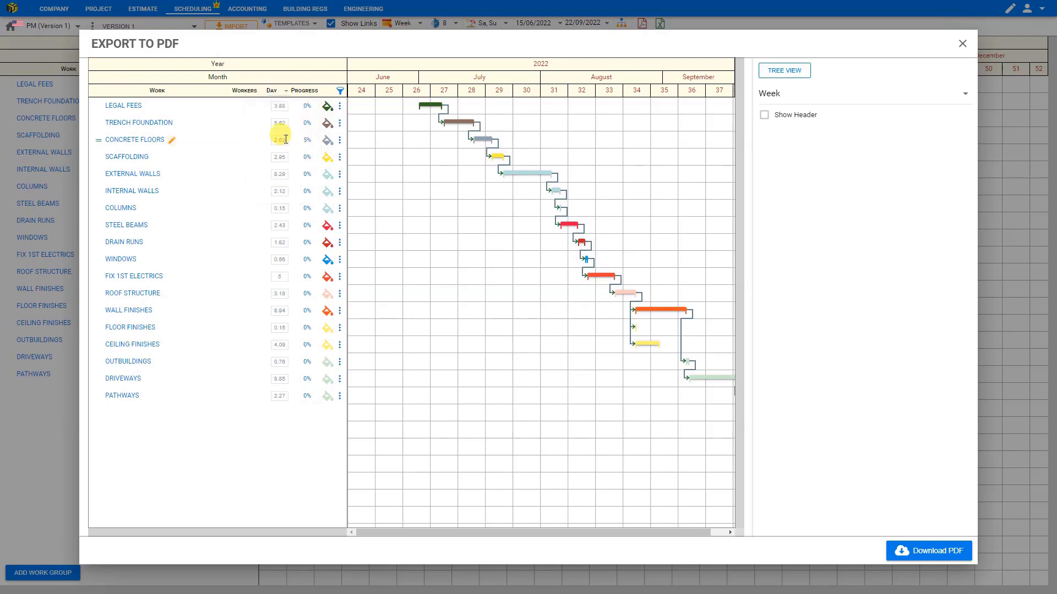
pyautogui.click(284, 95)
pyautogui.click(282, 160)
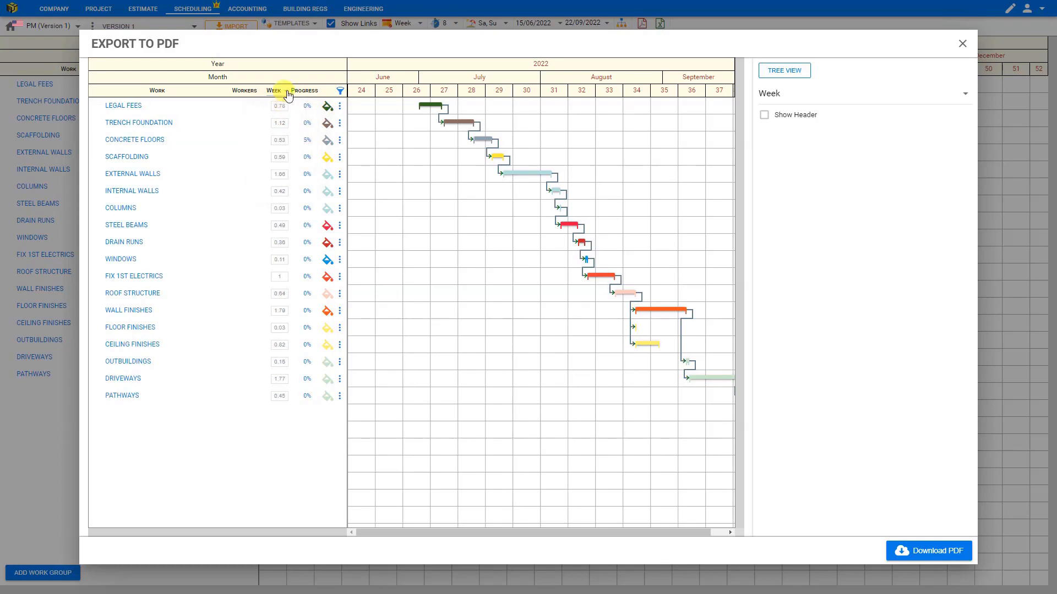
pyautogui.click(287, 94)
pyautogui.click(281, 114)
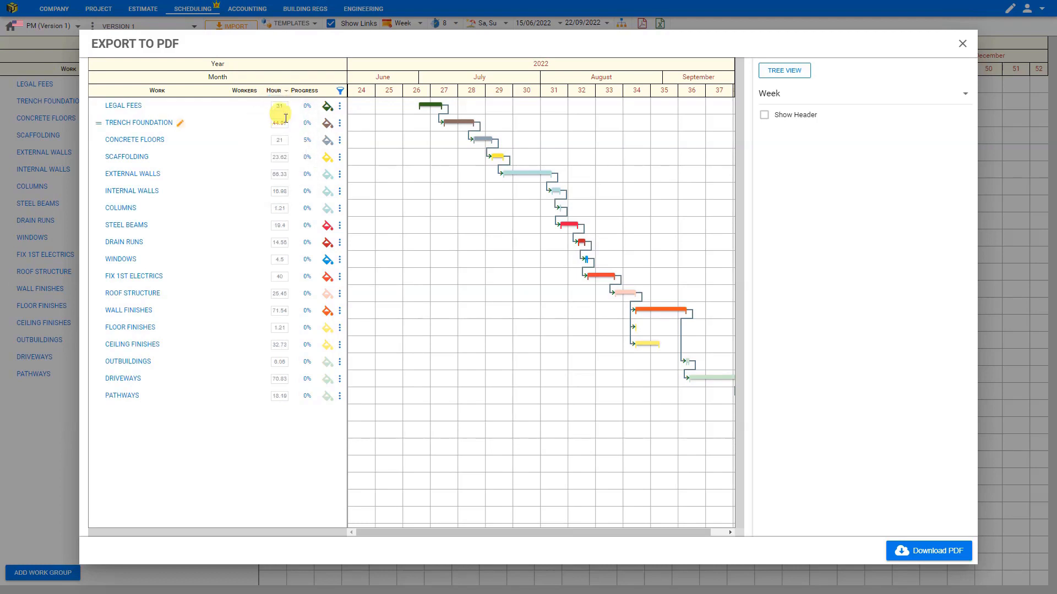
pyautogui.moveTo(449, 132)
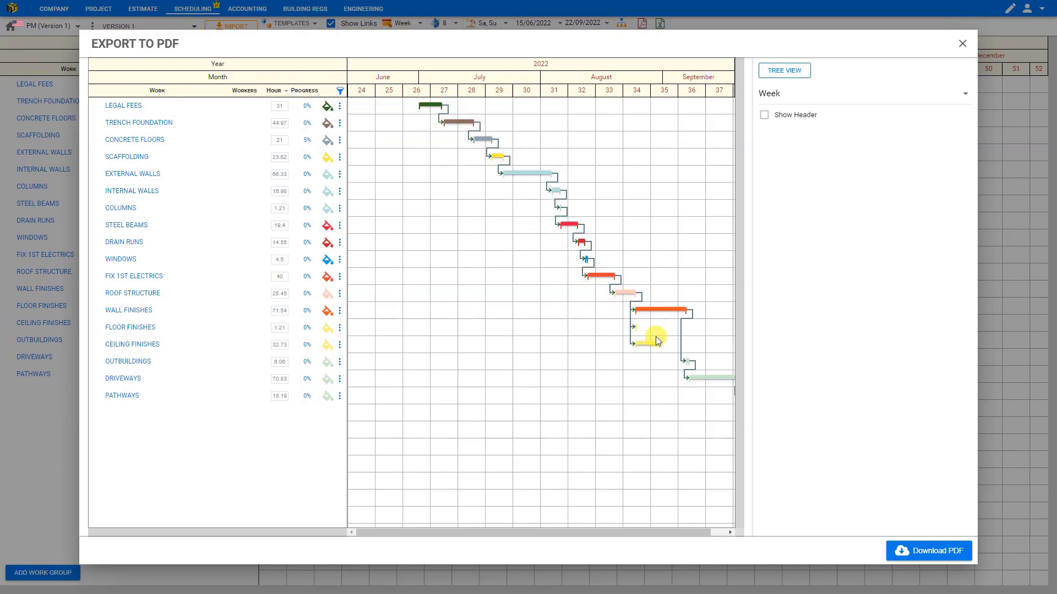
# Step: Hide the task links on the Gantt chart and download the schedule as a PDF
pyautogui.click(960, 44)
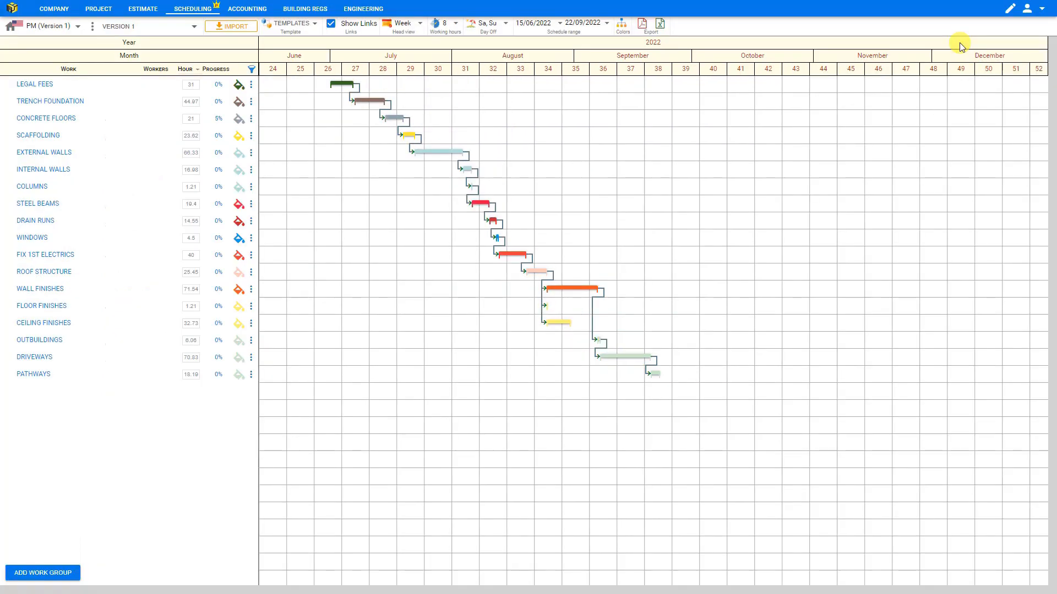
pyautogui.click(331, 24)
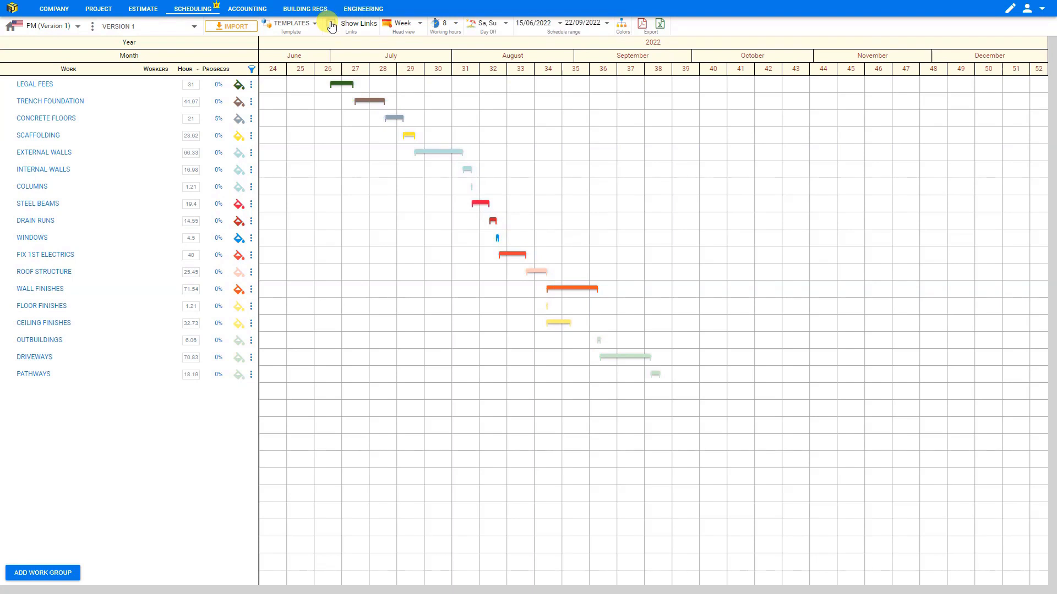
pyautogui.click(641, 24)
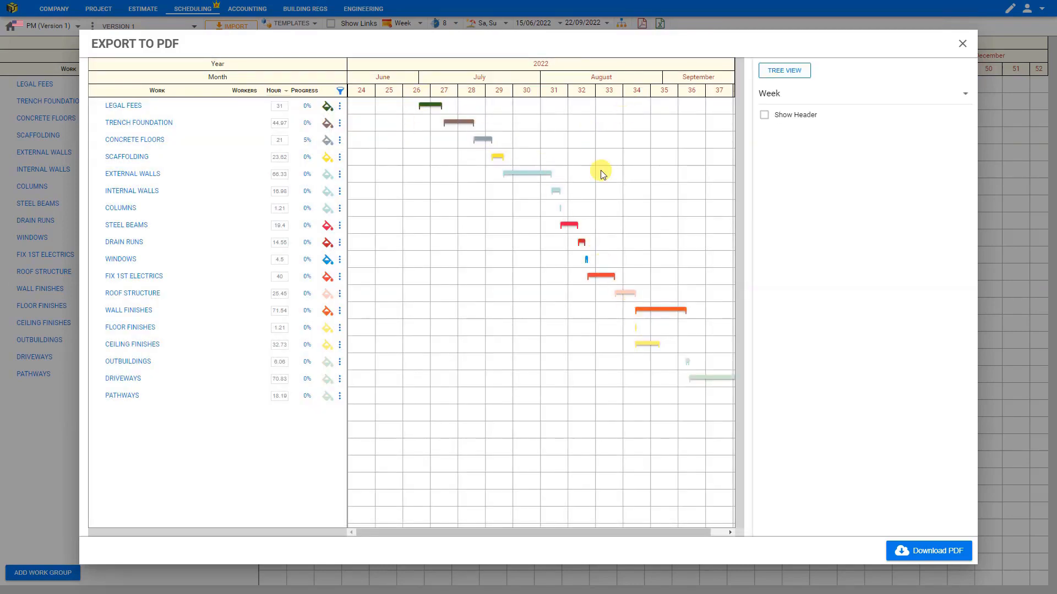
pyautogui.click(927, 552)
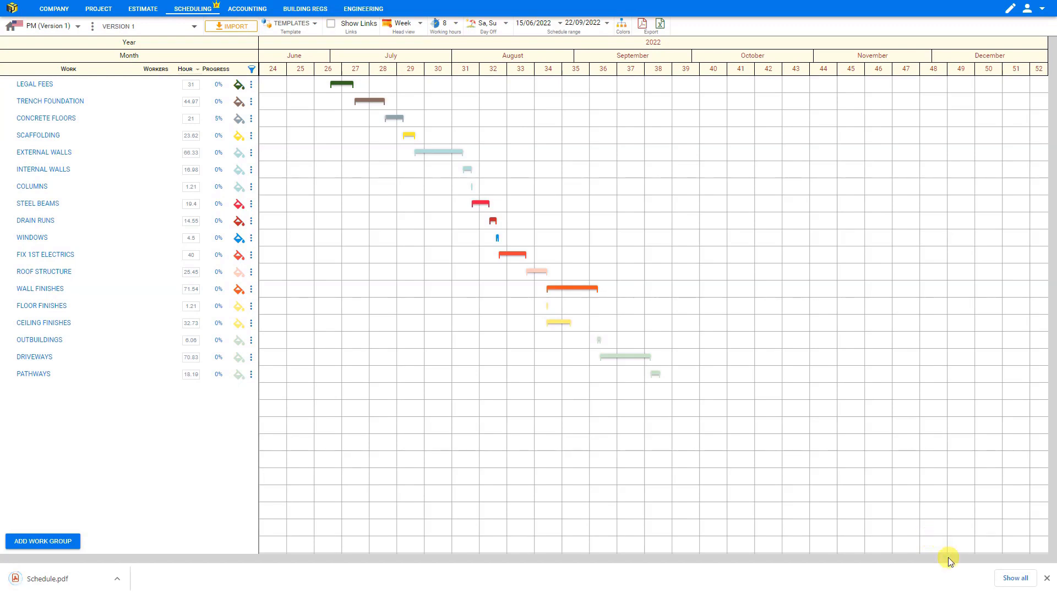
pyautogui.click(1046, 579)
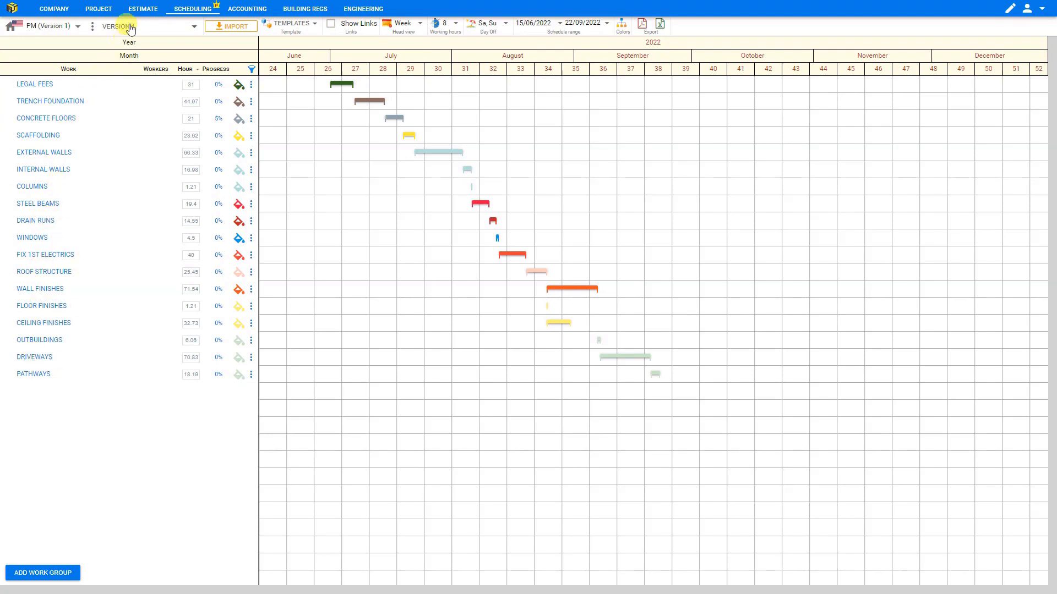
# Step: Add a Wooden Decking landscaping module to the project estimate, with location General and a new folder
pyautogui.click(144, 11)
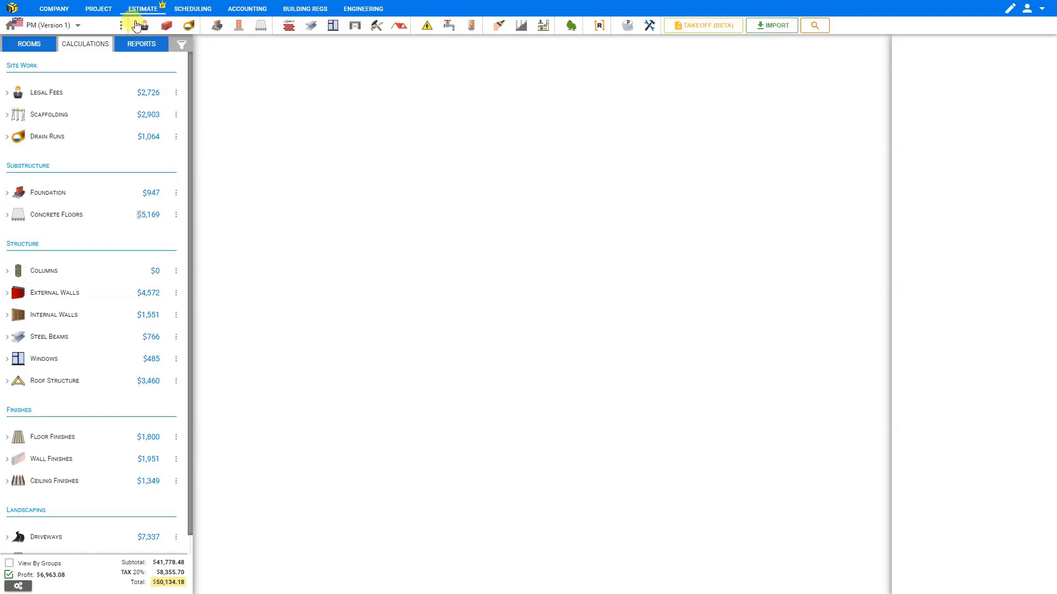
pyautogui.click(571, 26)
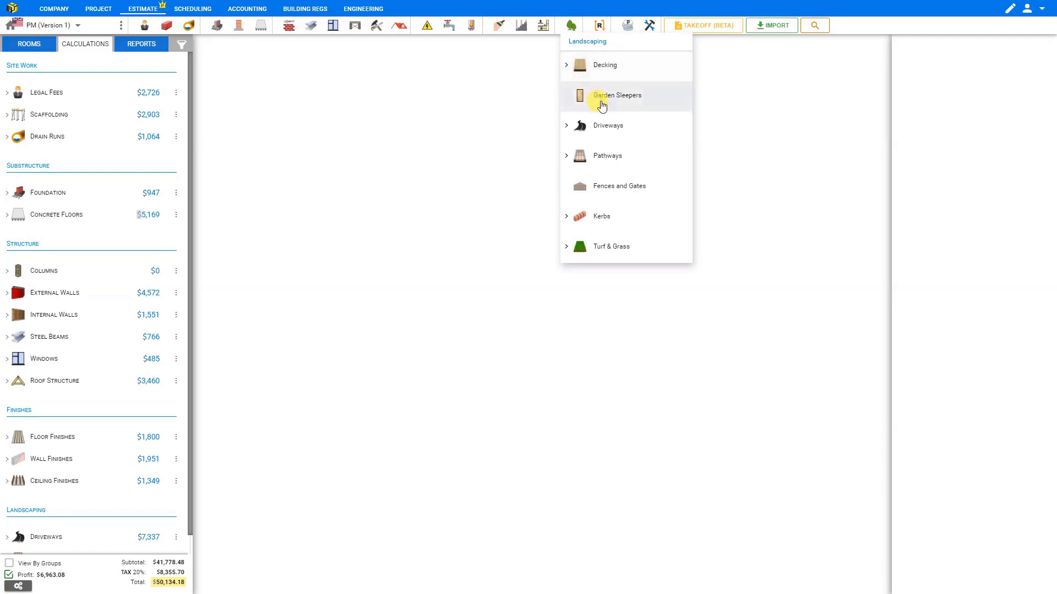
pyautogui.click(606, 65)
pyautogui.click(620, 91)
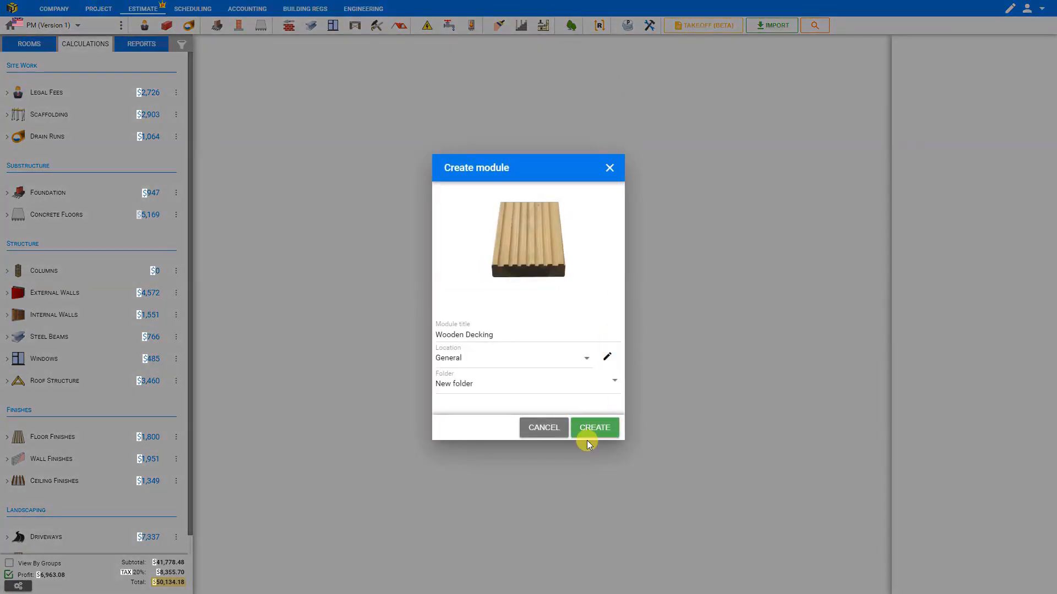
pyautogui.click(595, 428)
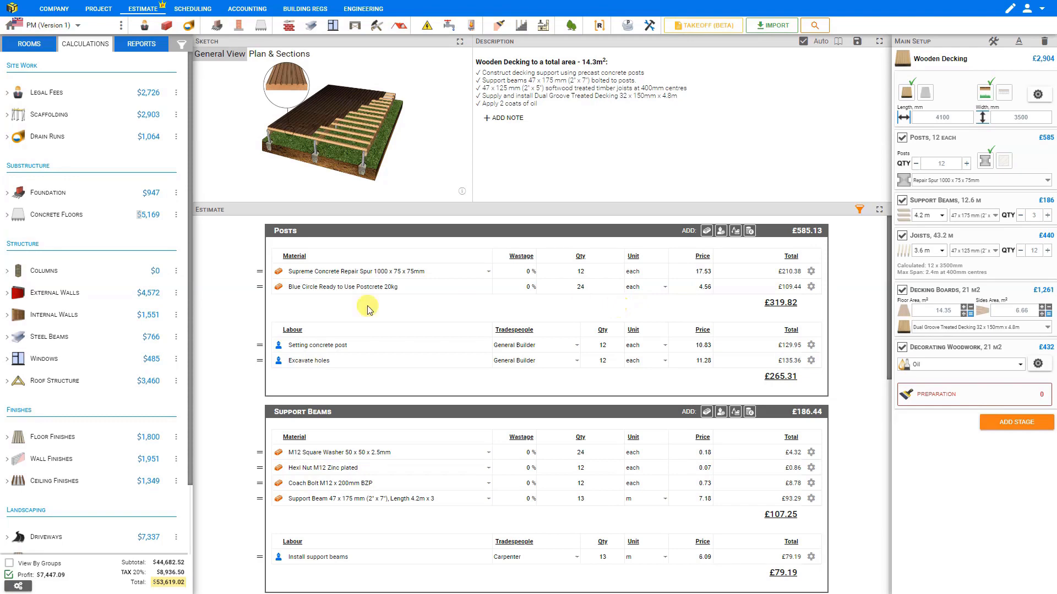
# Step: Import the new Decking group from the estimate into the schedule and move it to the end of the work list
pyautogui.click(202, 11)
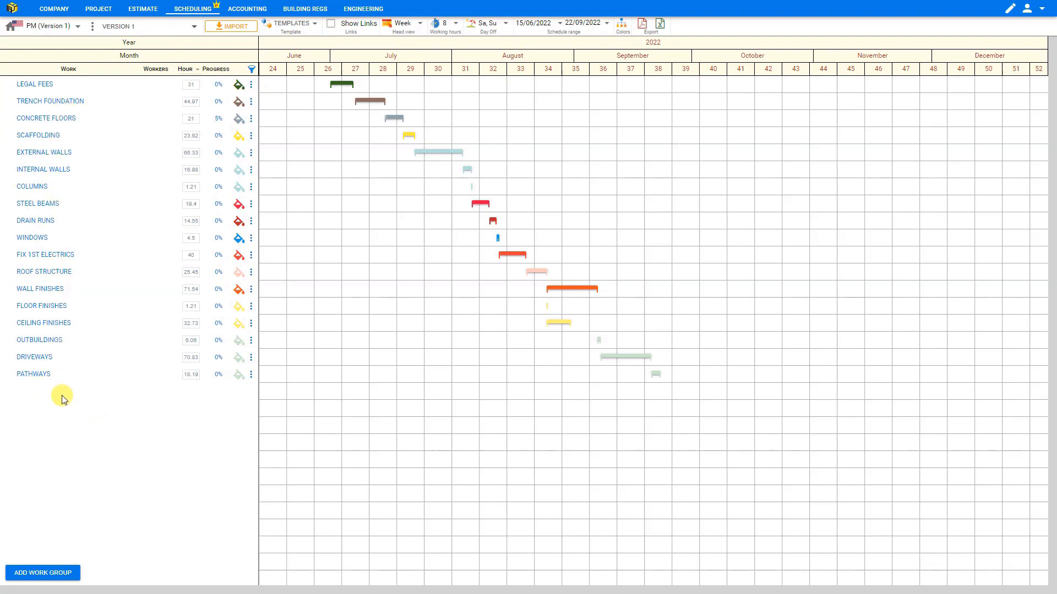
pyautogui.click(232, 28)
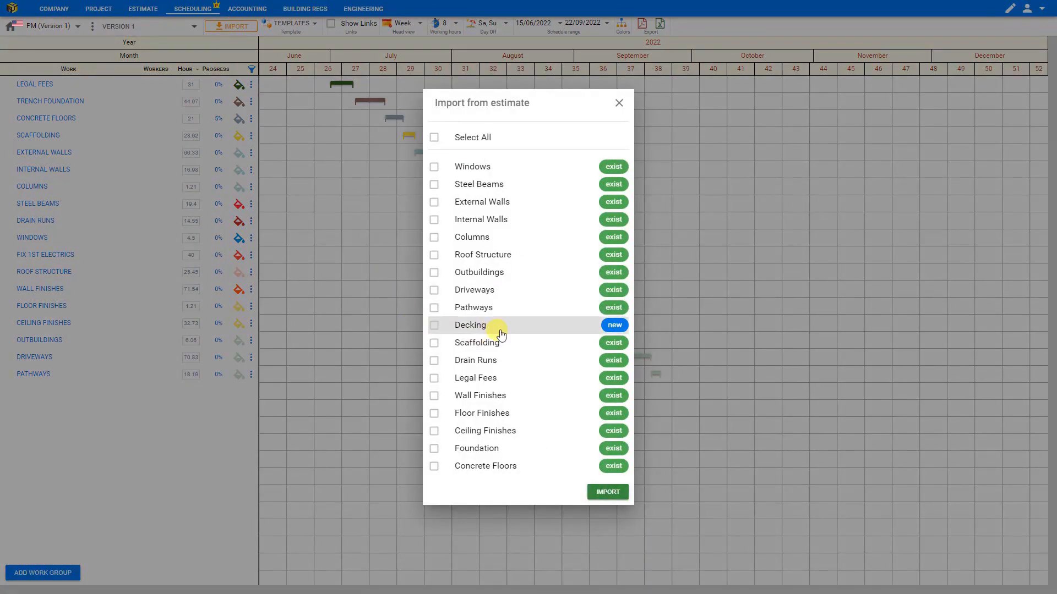
pyautogui.click(434, 326)
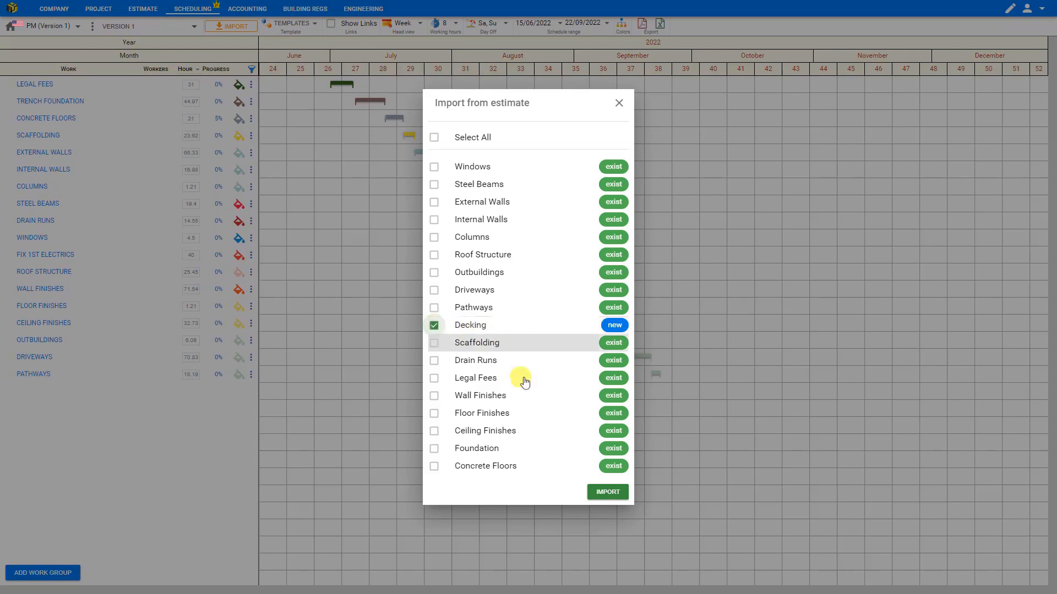
pyautogui.click(602, 493)
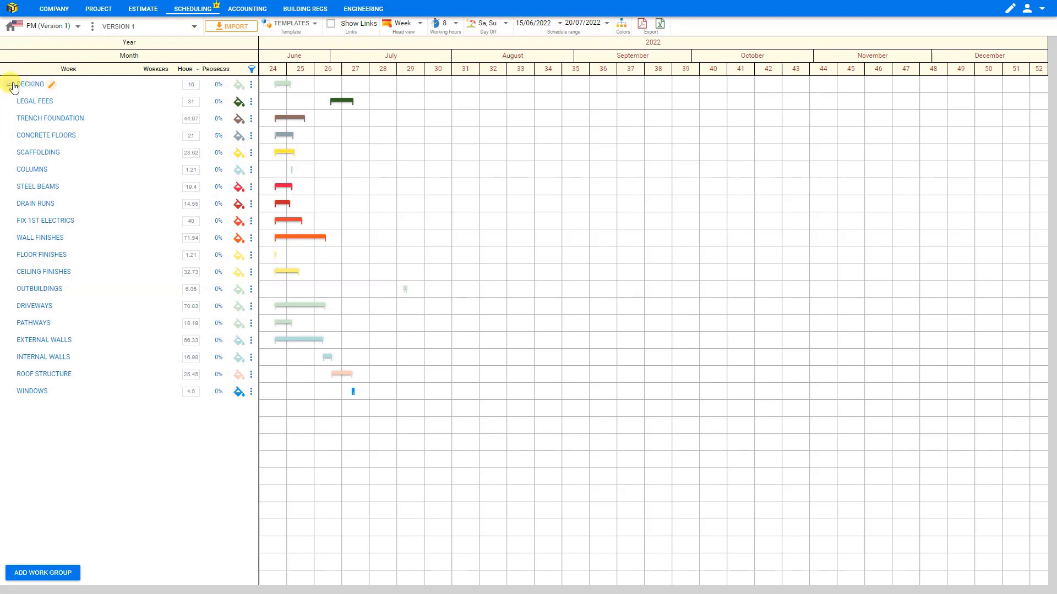
pyautogui.moveTo(10, 88); pyautogui.dragTo(15, 410)
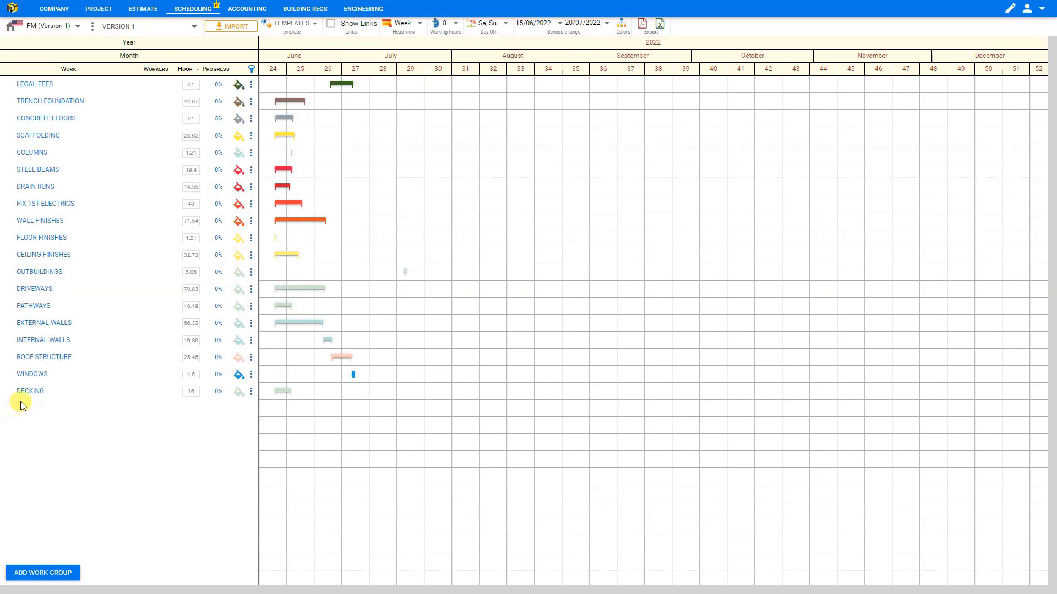
# Step: Apply the Cascade system template to the schedule and show the task links on the chart
pyautogui.click(313, 27)
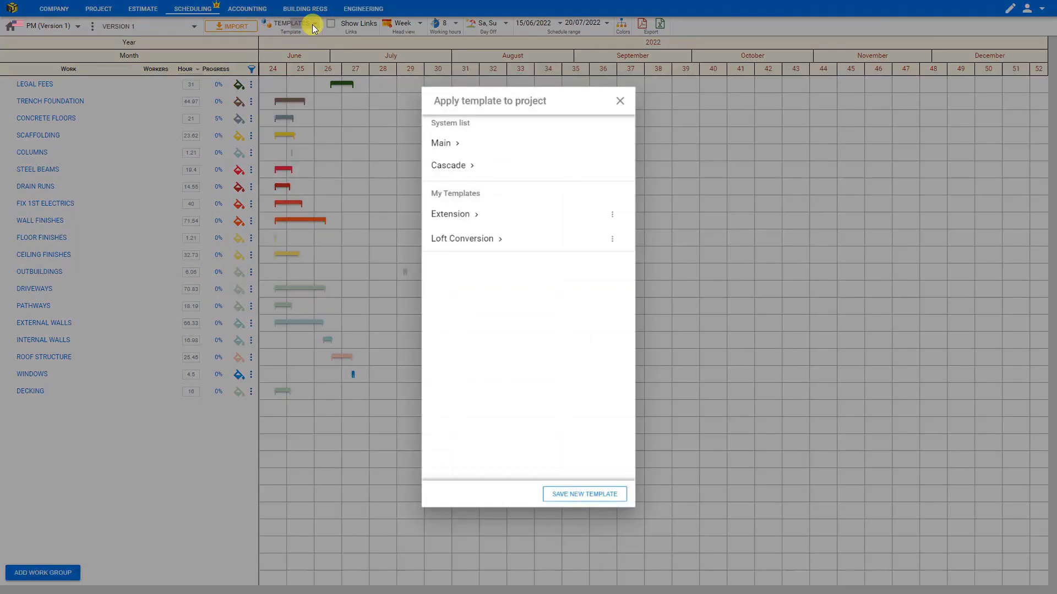
pyautogui.click(462, 172)
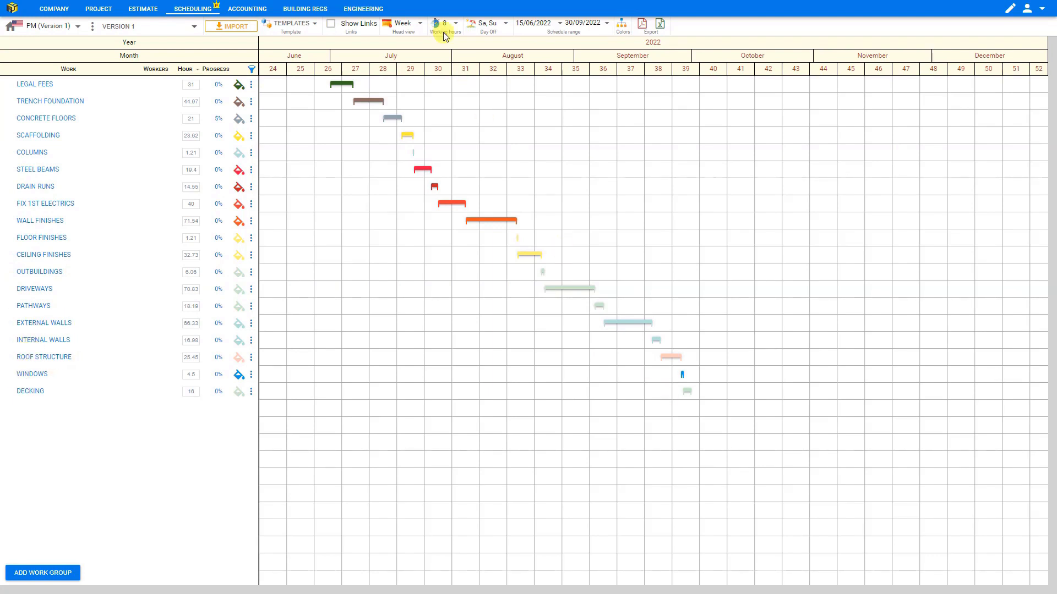
pyautogui.click(332, 24)
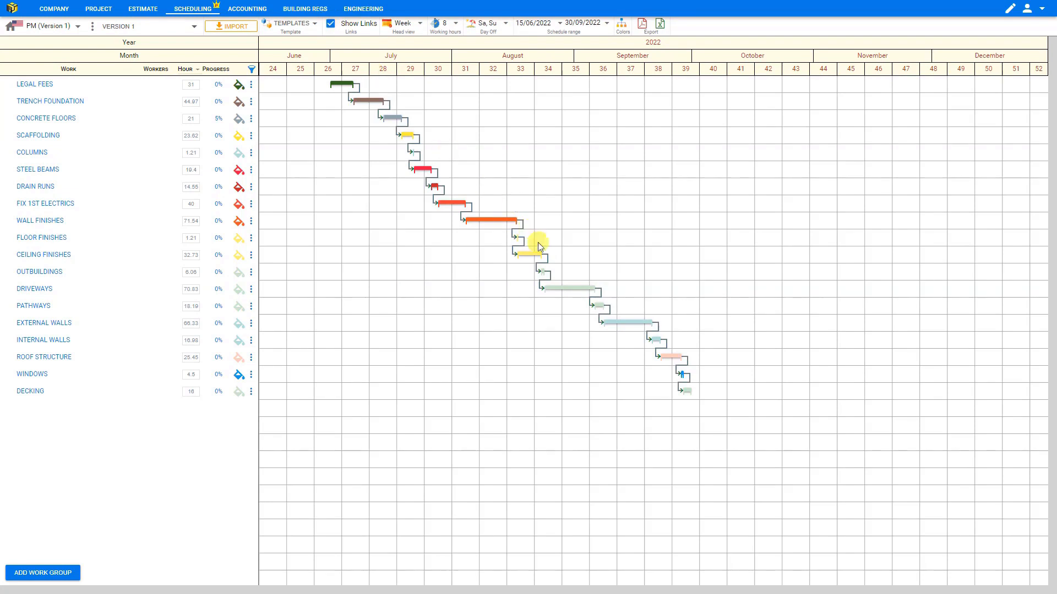